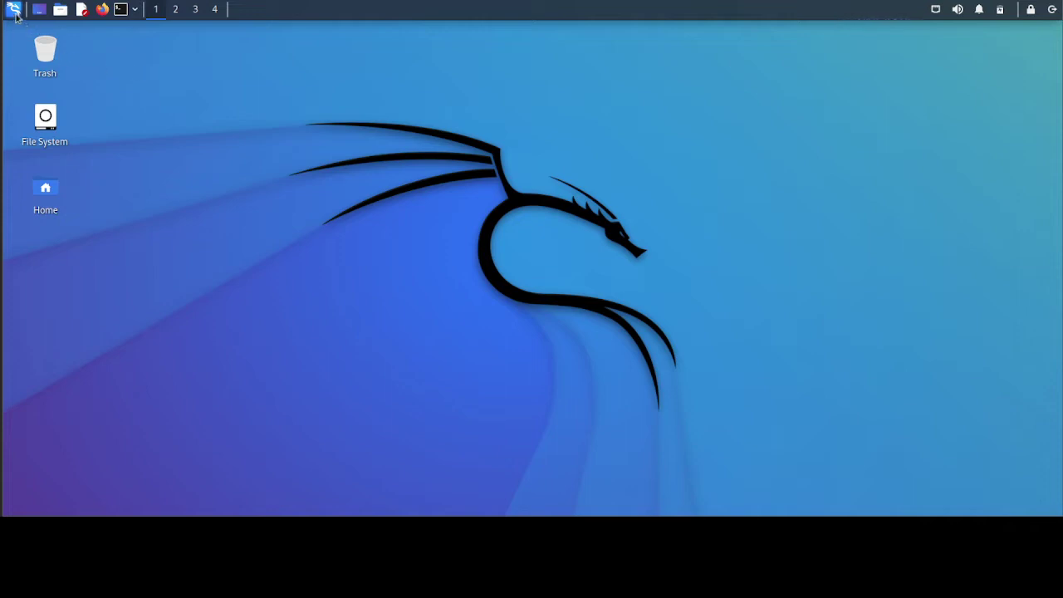
- Launch Firefox and open YouTube from the new-tab shortcut tiles
{"action": "left_click", "coordinate": [102, 10]}
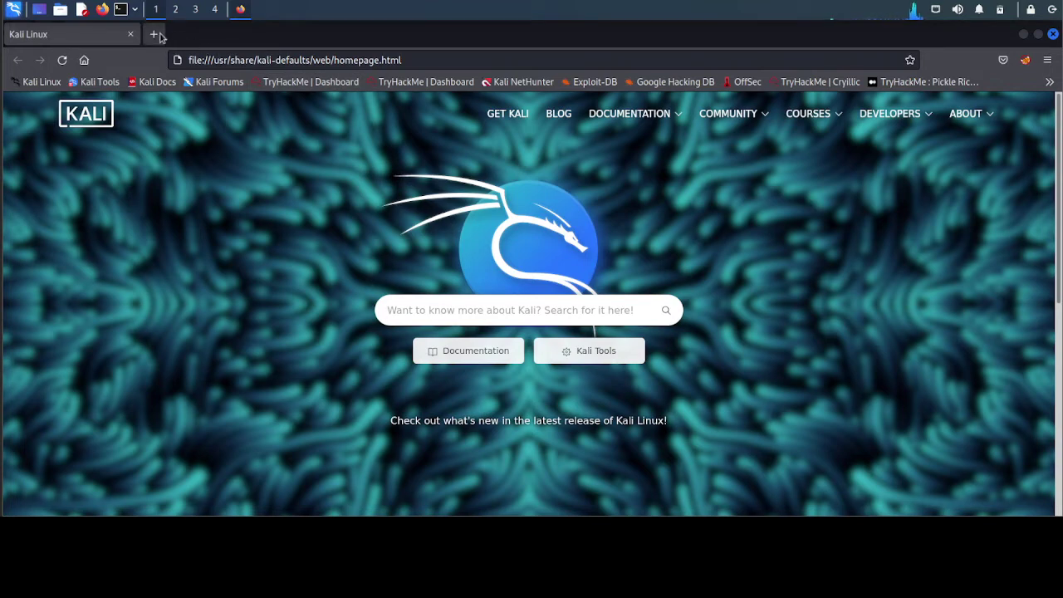
{"action": "left_click", "coordinate": [156, 34]}
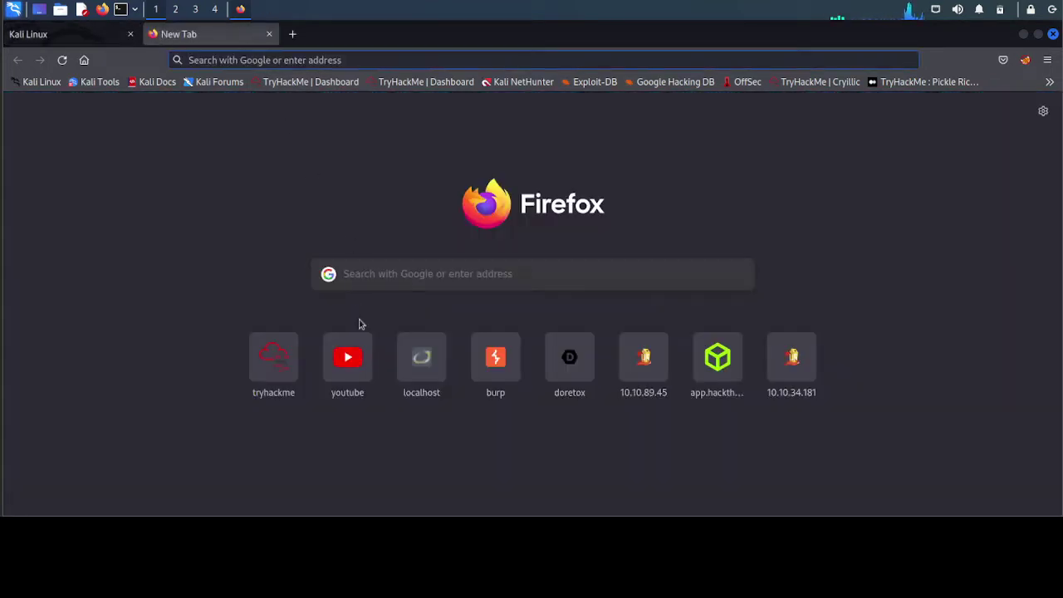
{"action": "left_click", "coordinate": [350, 367]}
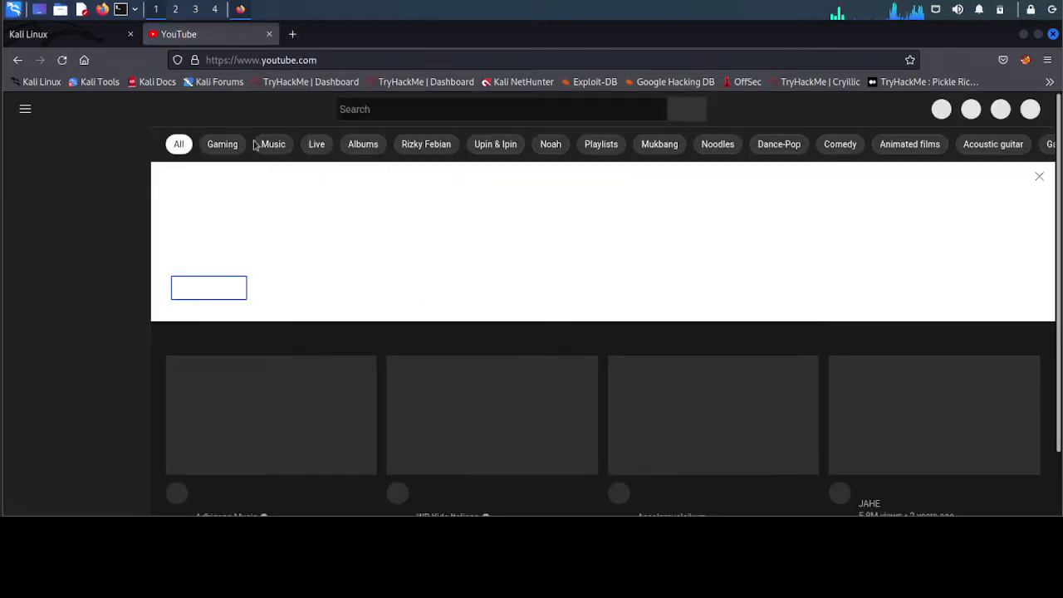
- Load the TryHackMe homepage in another new tab by entering 'tryhackme'
{"action": "left_click", "coordinate": [292, 34]}
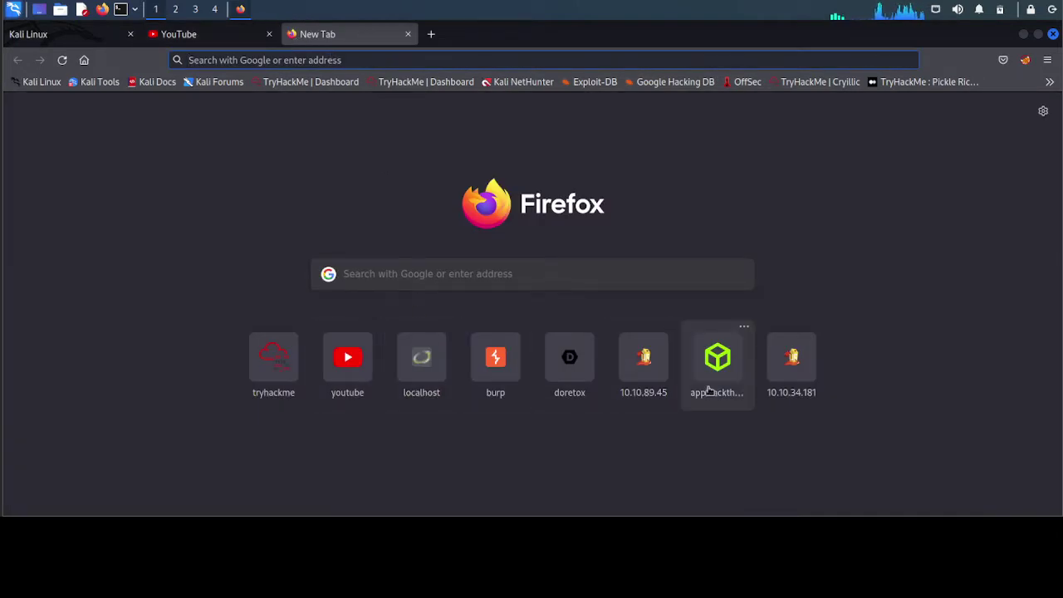
{"action": "left_click", "coordinate": [417, 57]}
{"action": "type", "text": "tryhackme.com/"}
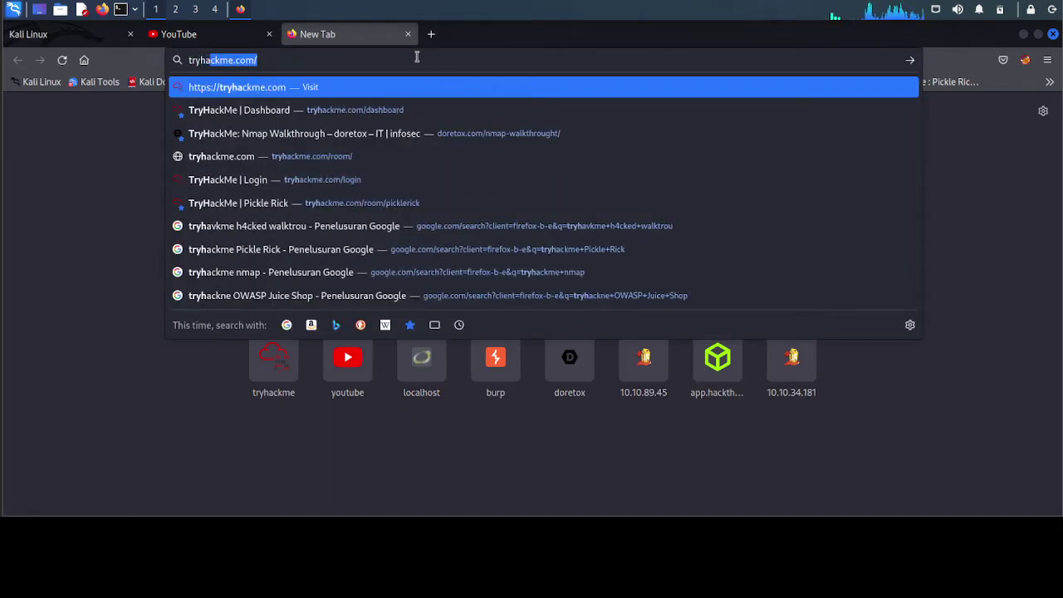
{"action": "key", "text": "Return"}
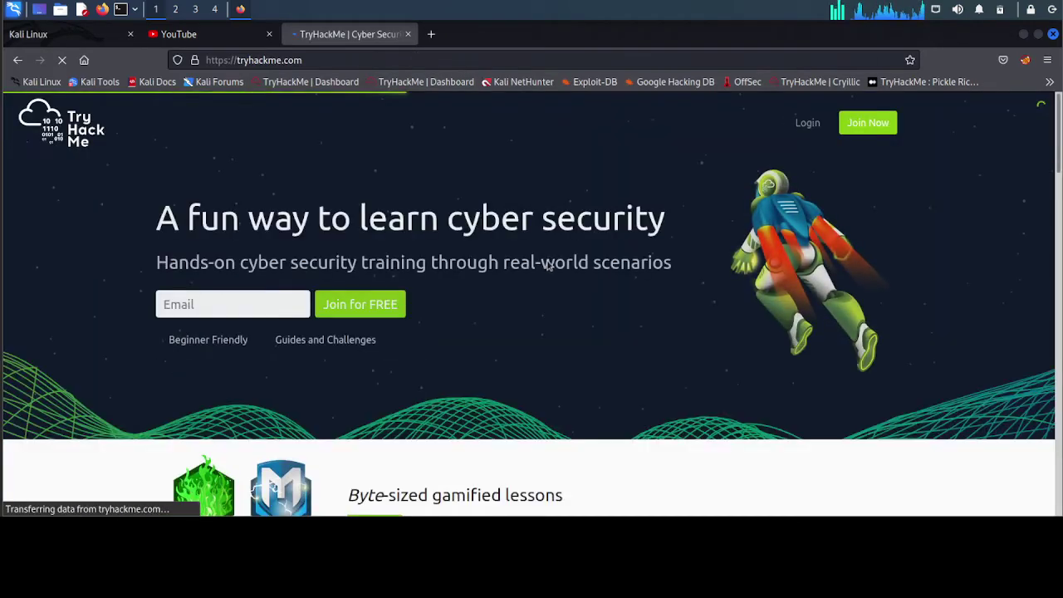
{"action": "scroll", "coordinate": [548, 266], "scroll_direction": "down", "scroll_amount": 3}
{"action": "scroll", "coordinate": [549, 266], "scroll_direction": "up", "scroll_amount": 3}
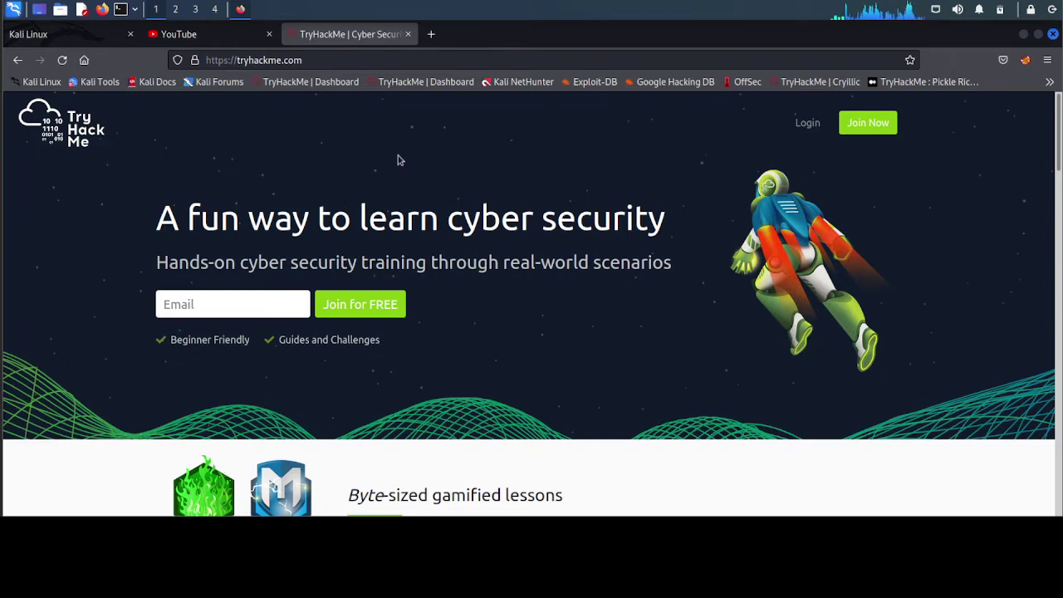
- Launch Burp Suite via the launcher search 'burp' and start a temporary project with Burp defaults
{"action": "left_click", "coordinate": [14, 18]}
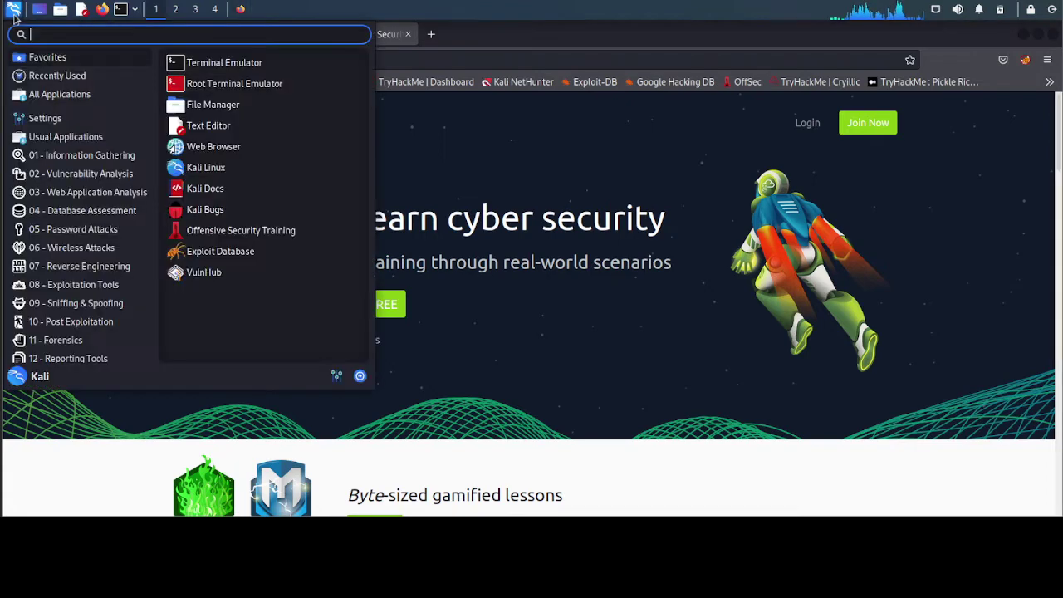
{"action": "type", "text": "burp"}
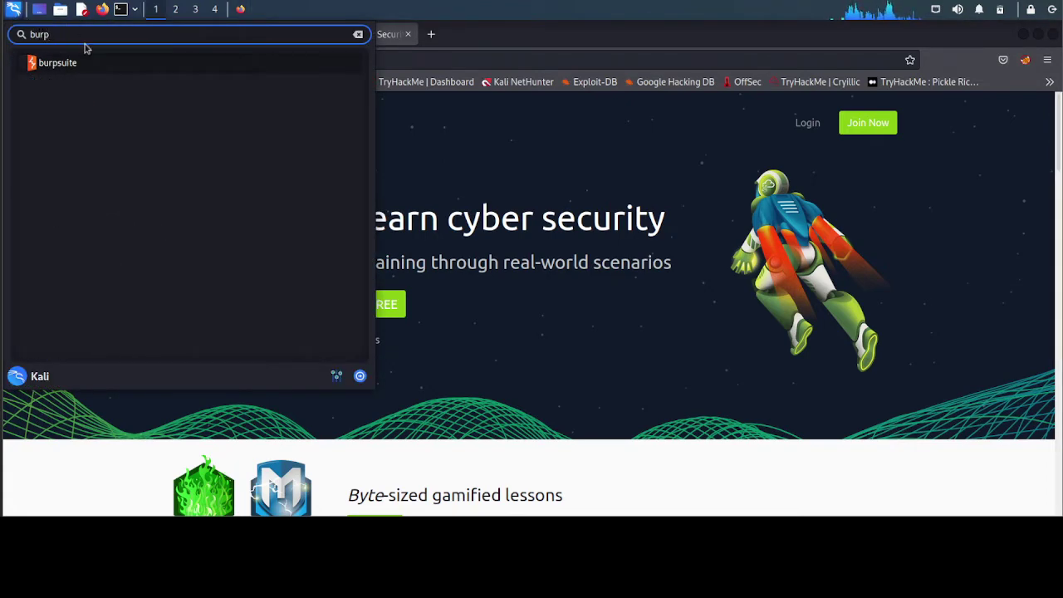
{"action": "left_click", "coordinate": [85, 67]}
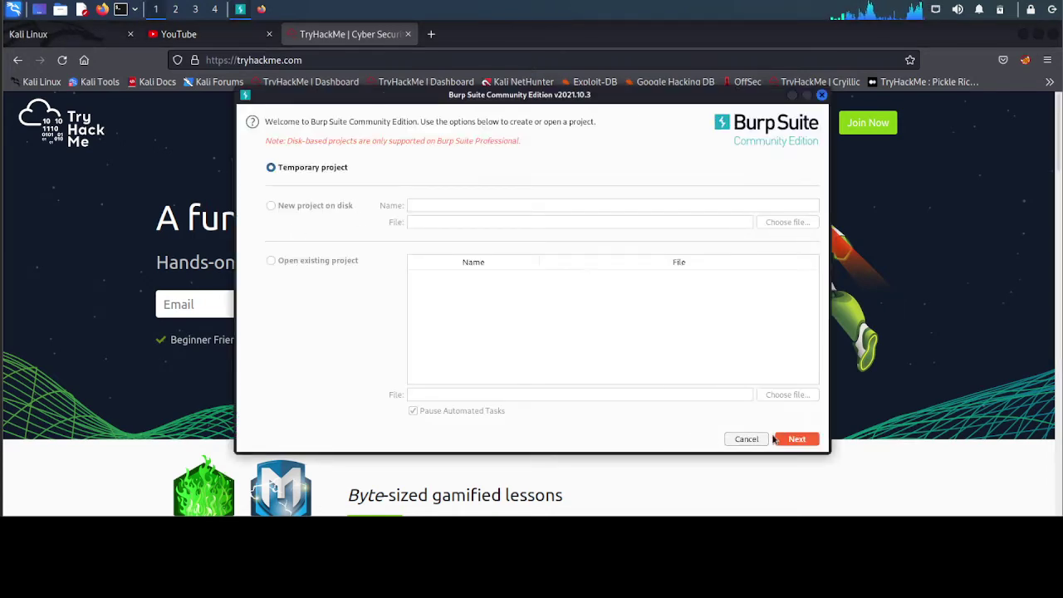
{"action": "left_click", "coordinate": [791, 440]}
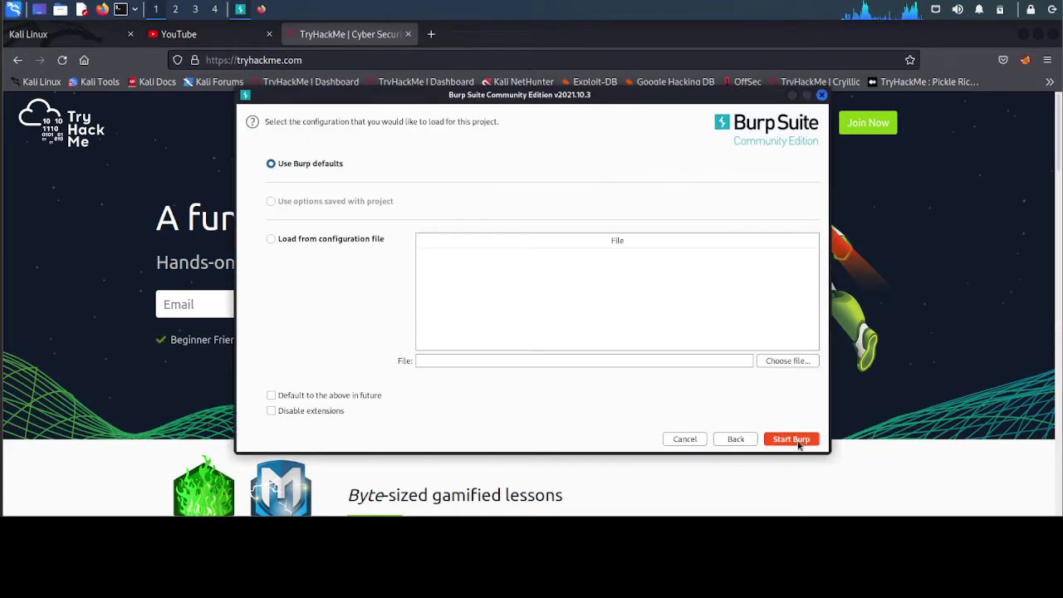
{"action": "left_click", "coordinate": [801, 440]}
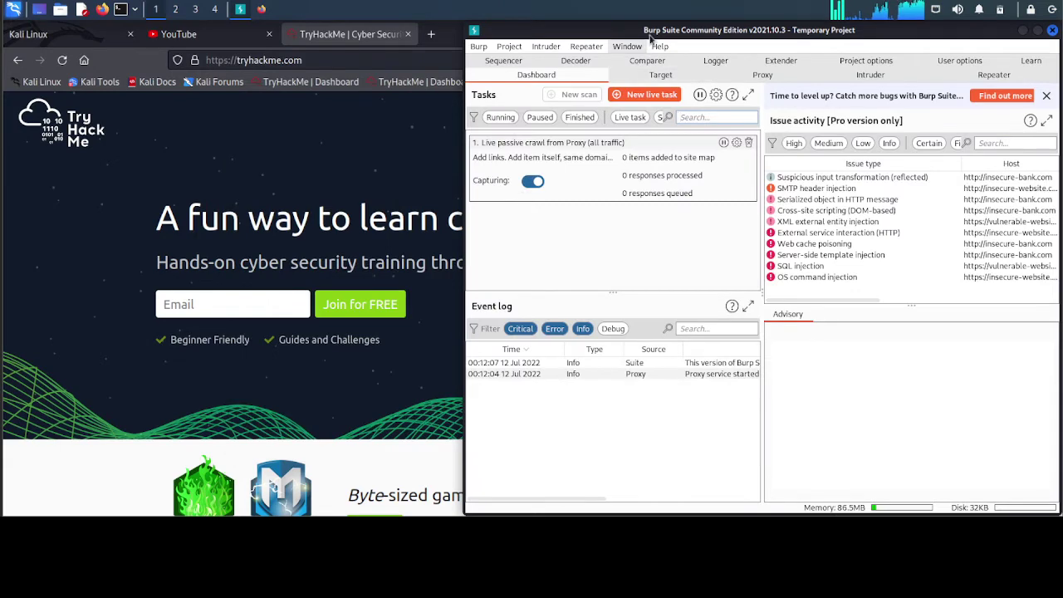
- Maximize Burp, review the event log entries and main menu, then switch to the Proxy Intercept view
{"action": "left_click", "coordinate": [1037, 30]}
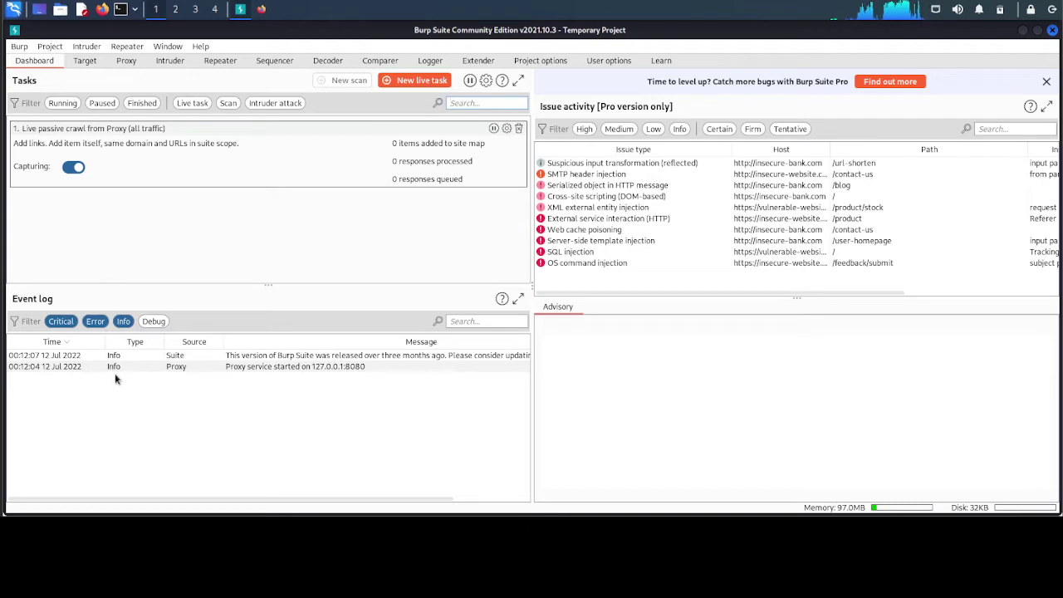
{"action": "left_click", "coordinate": [71, 359]}
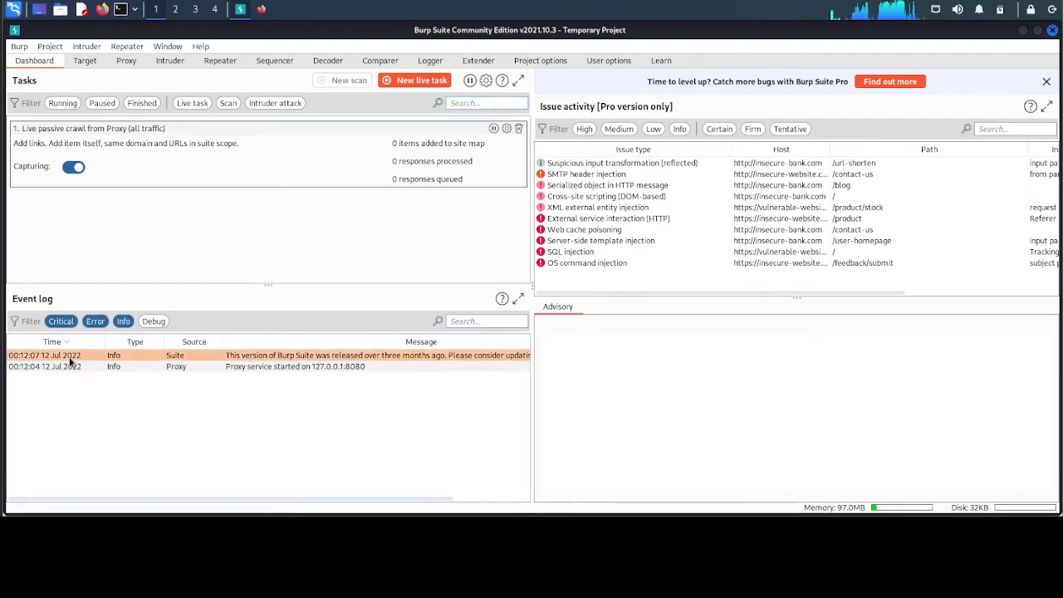
{"action": "left_click", "coordinate": [74, 368]}
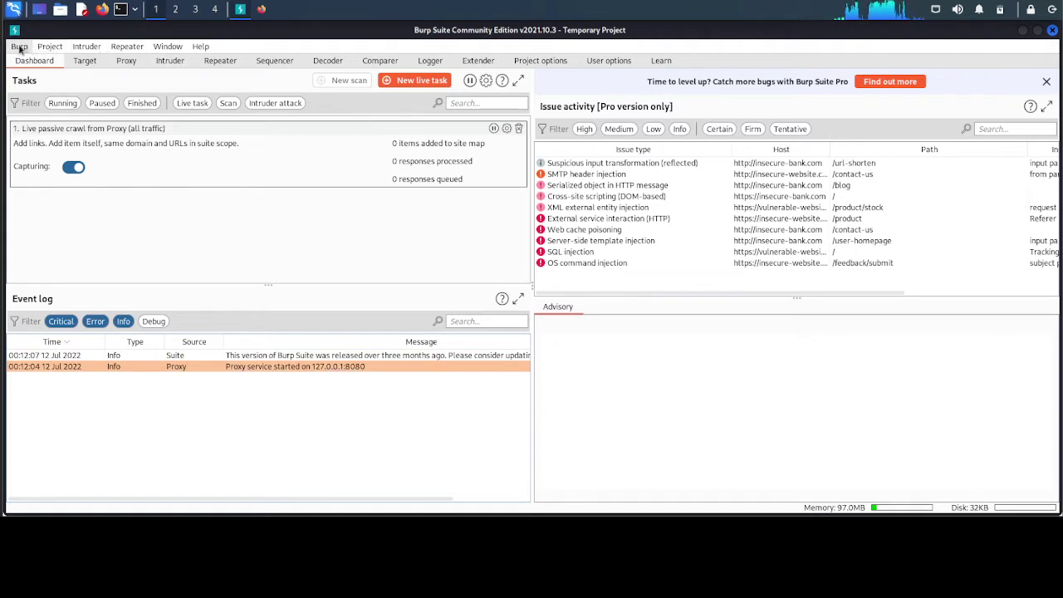
{"action": "left_click", "coordinate": [19, 48]}
{"action": "mouse_move", "coordinate": [86, 47]}
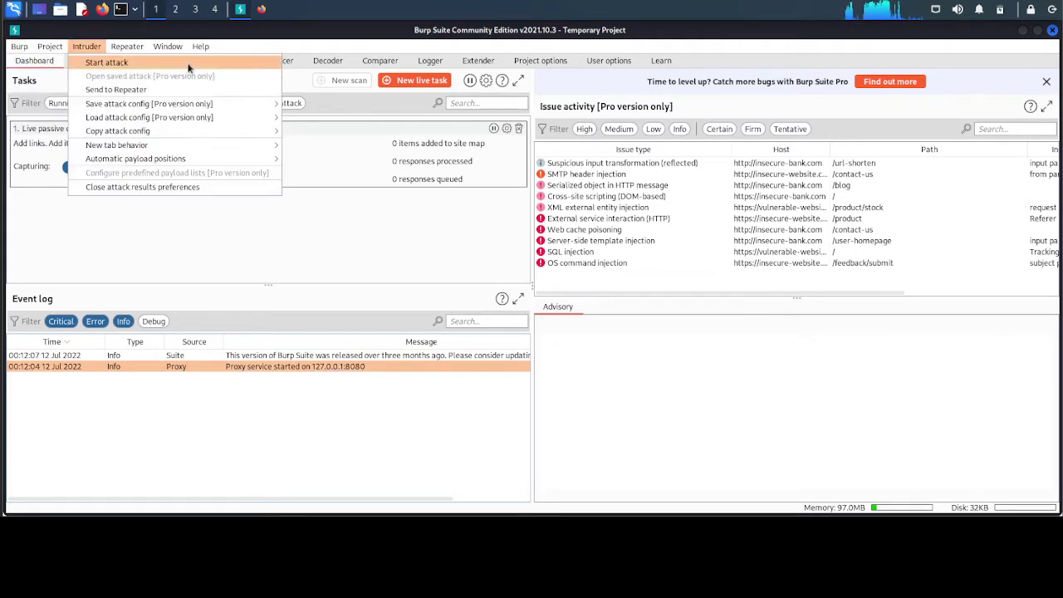
{"action": "left_click", "coordinate": [330, 38]}
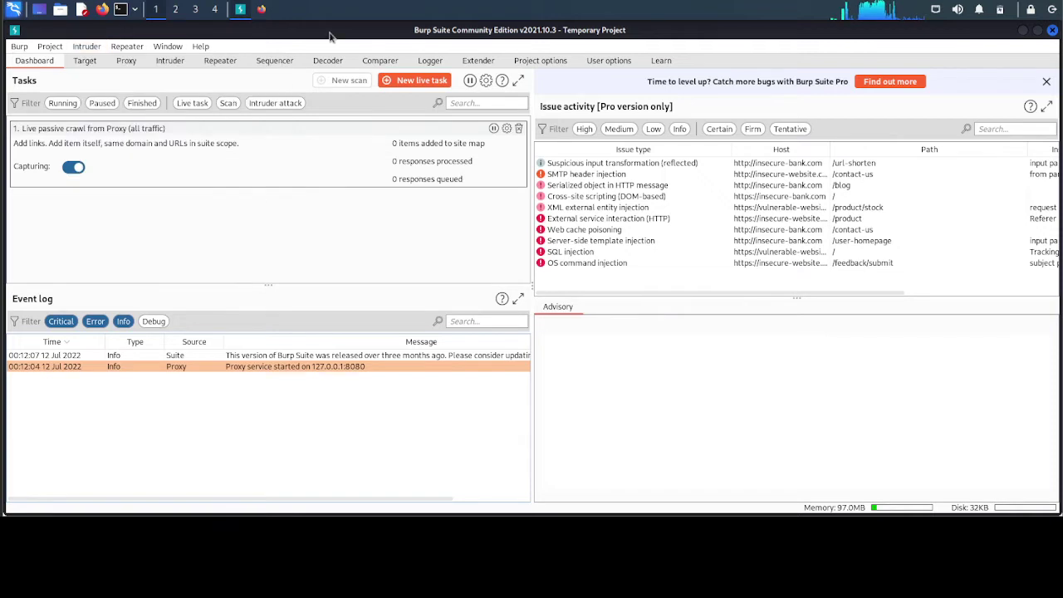
{"action": "left_click", "coordinate": [127, 62]}
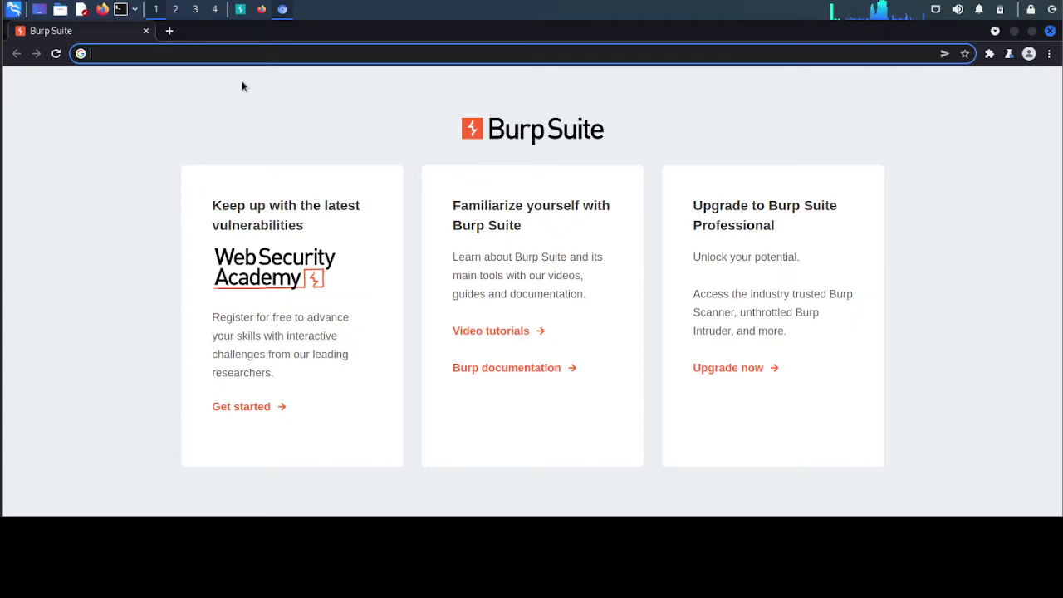
- Close Burp's embedded Chromium browser window
{"action": "left_click", "coordinate": [240, 9]}
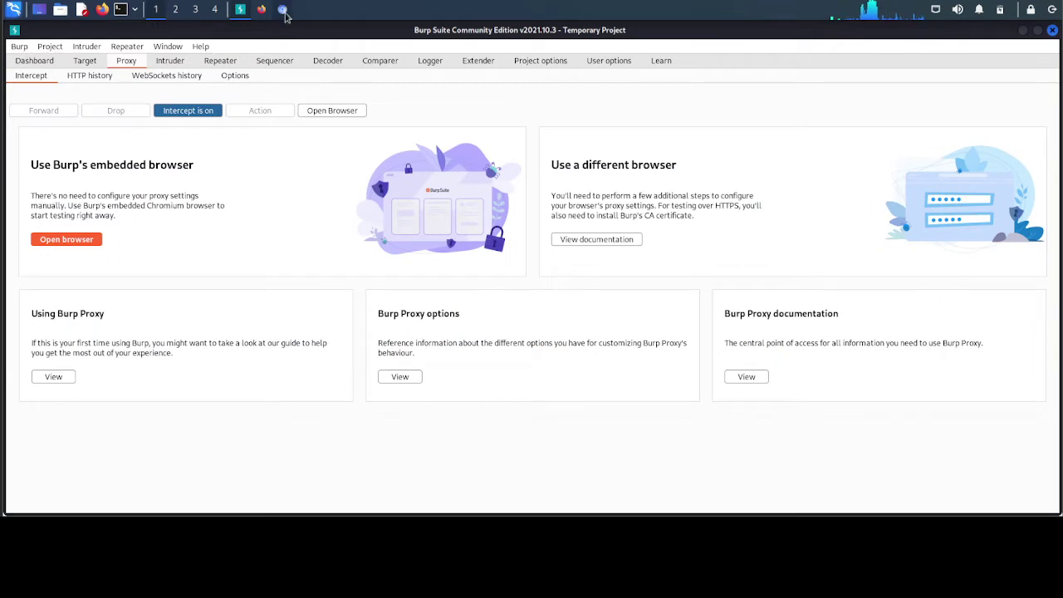
{"action": "left_click", "coordinate": [283, 9]}
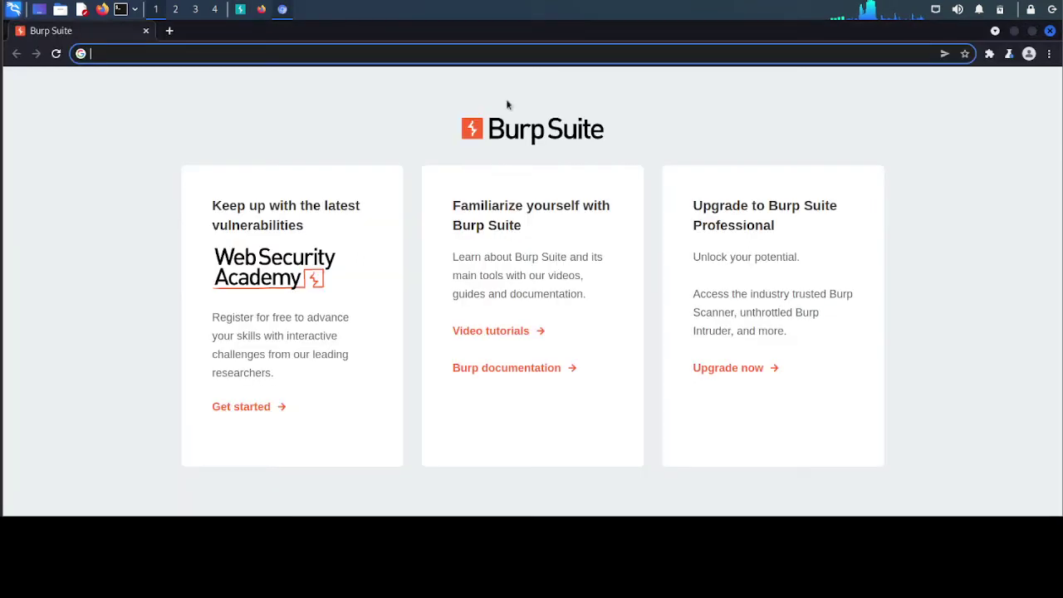
{"action": "left_click", "coordinate": [1050, 31]}
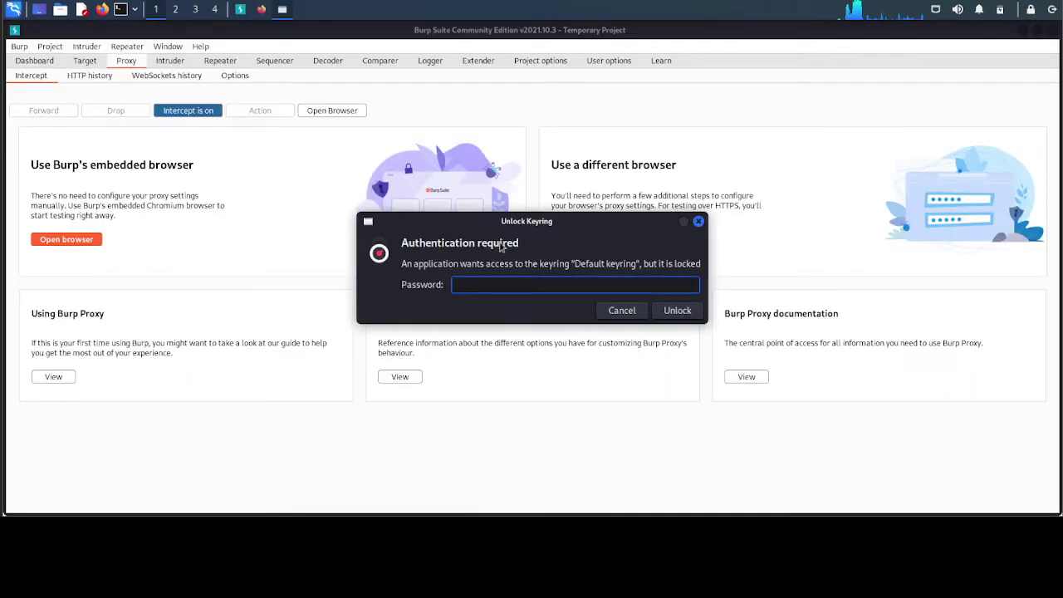
- Enter the keyring password until the default keyring unlocks, then return to Firefox
{"action": "type", "text": "ka"}
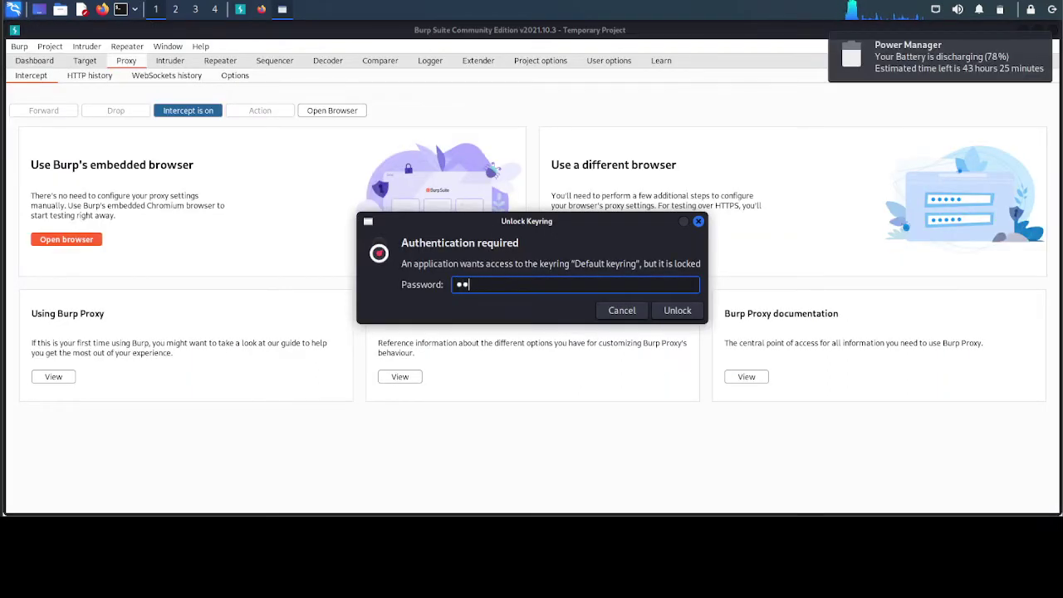
{"action": "key", "text": "BackSpace"}
{"action": "key", "text": "BackSpace"}
{"action": "key", "text": "BackSpace"}
{"action": "type", "text": "kali"}
{"action": "key", "text": "Return"}
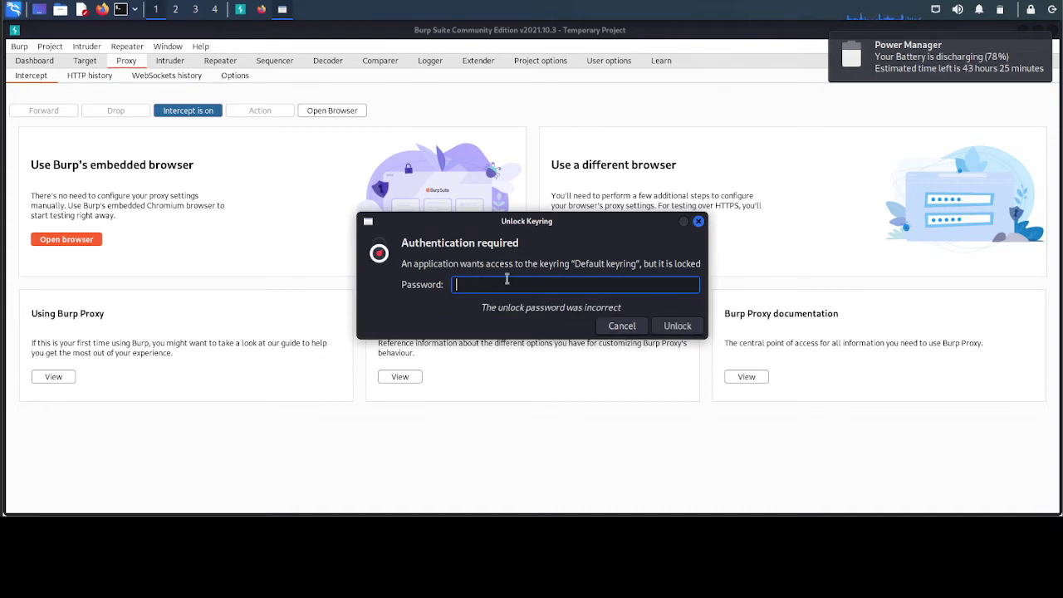
{"action": "type", "text": "kal"}
{"action": "key", "text": "Return"}
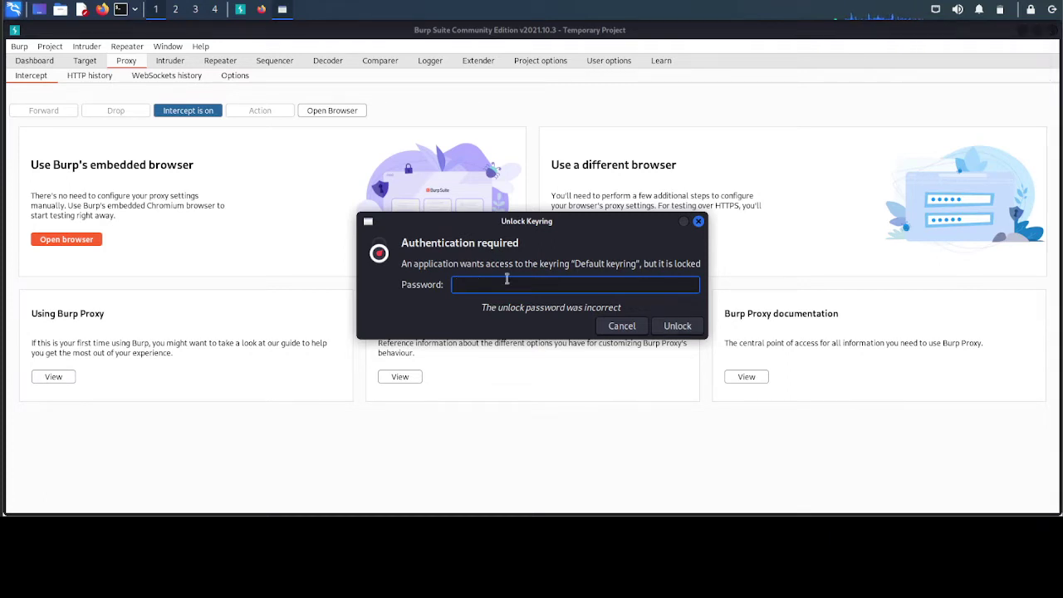
{"action": "type", "text": "kali"}
{"action": "key", "text": "Return"}
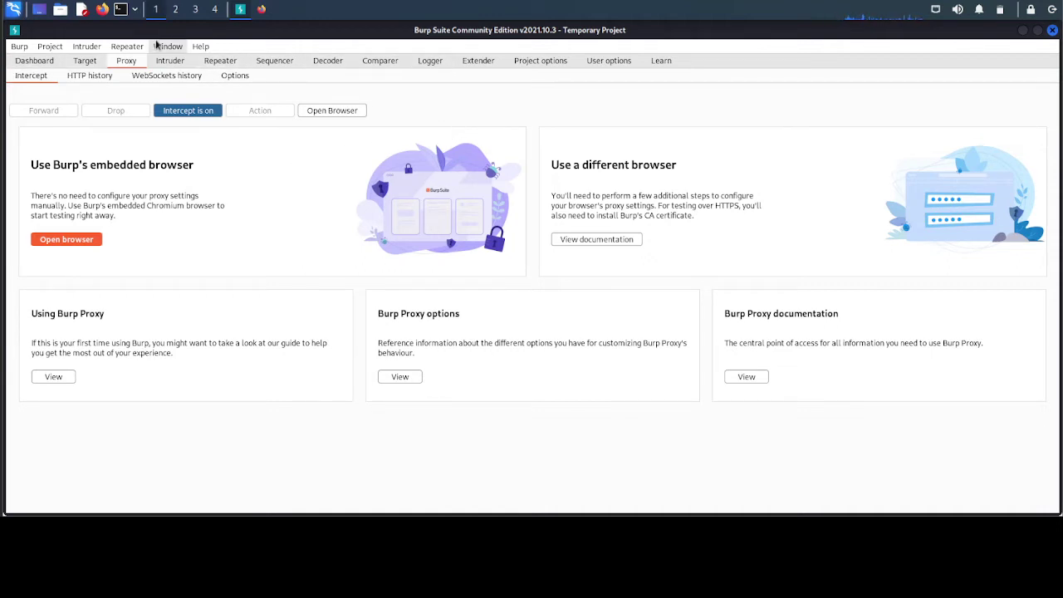
{"action": "left_click", "coordinate": [261, 10]}
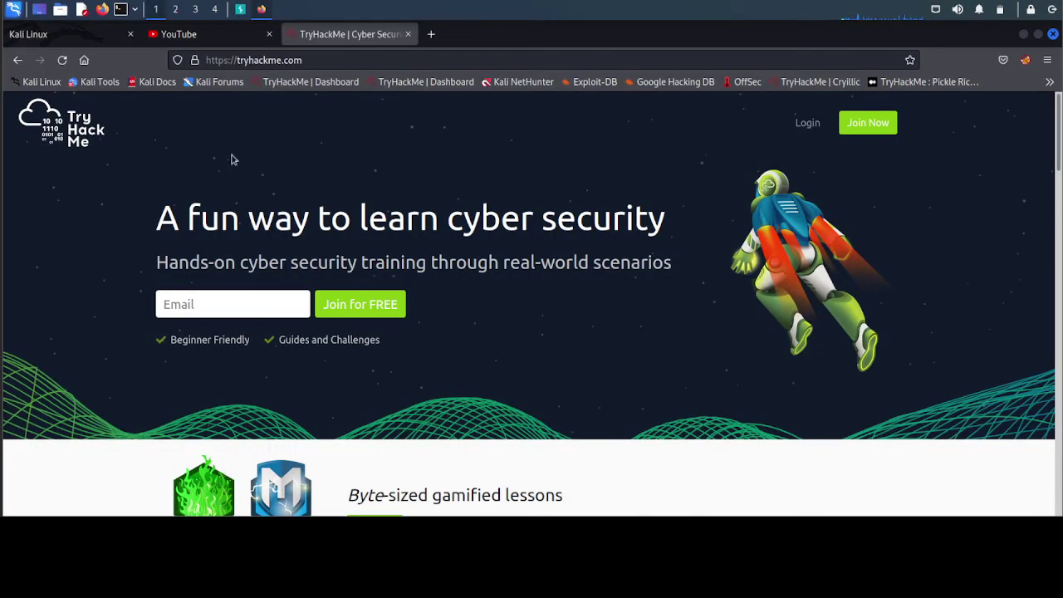
- Open the Network Settings connection dialog in Firefox's Settings
{"action": "left_click", "coordinate": [240, 9]}
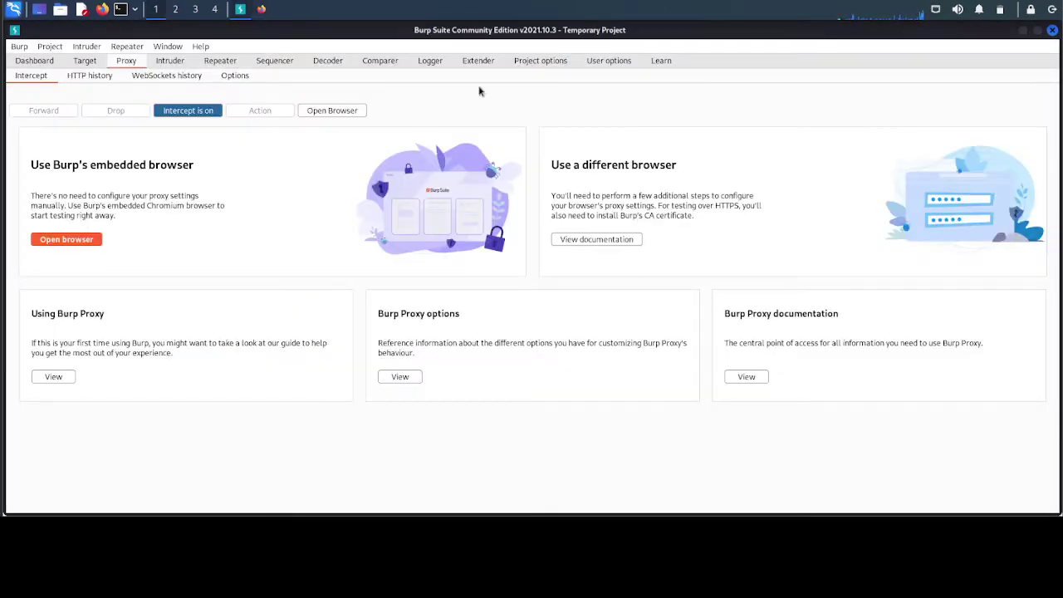
{"action": "left_click", "coordinate": [263, 10]}
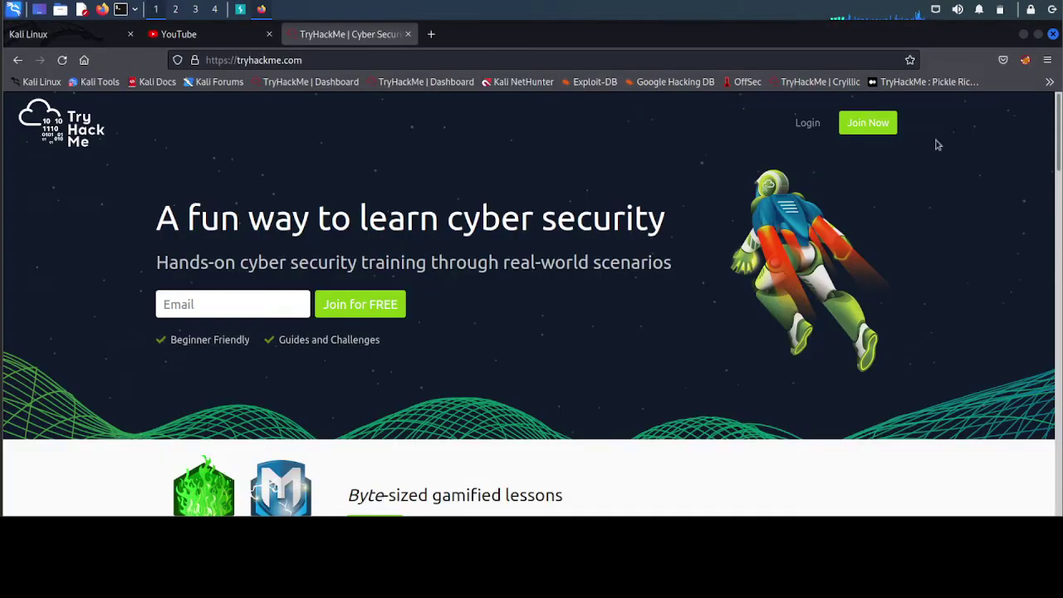
{"action": "left_click", "coordinate": [1047, 60]}
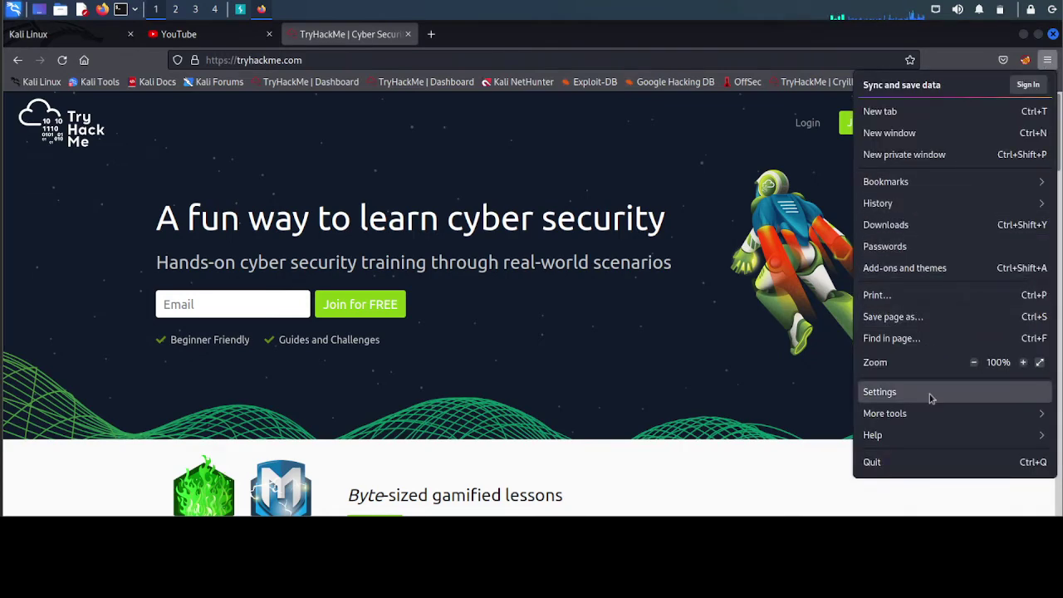
{"action": "left_click", "coordinate": [929, 393]}
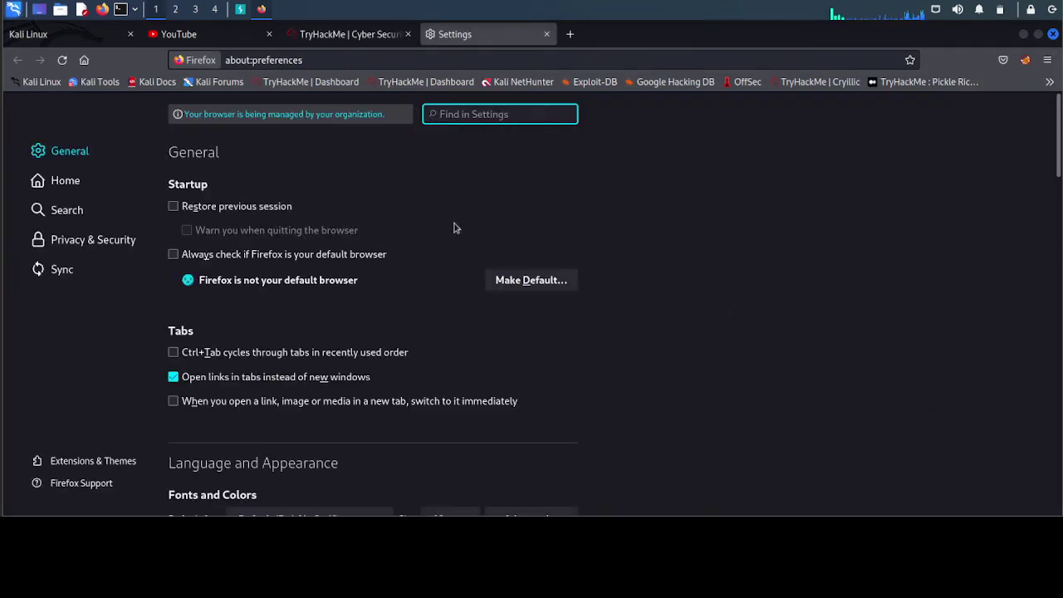
{"action": "scroll", "coordinate": [457, 224], "scroll_direction": "down", "scroll_amount": 20}
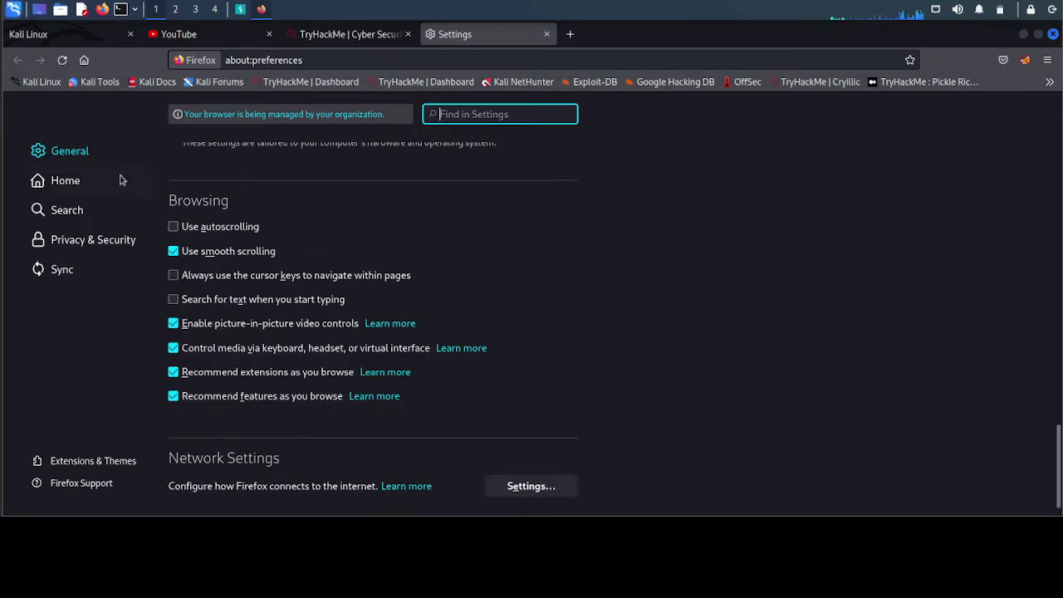
{"action": "scroll", "coordinate": [560, 318], "scroll_direction": "down", "scroll_amount": 1}
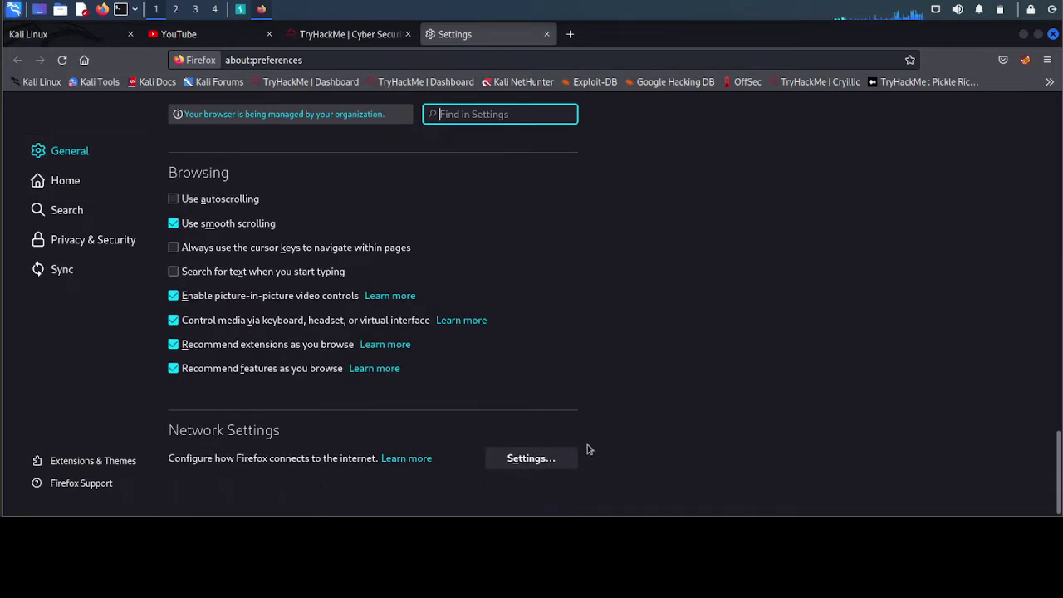
{"action": "left_click", "coordinate": [546, 460]}
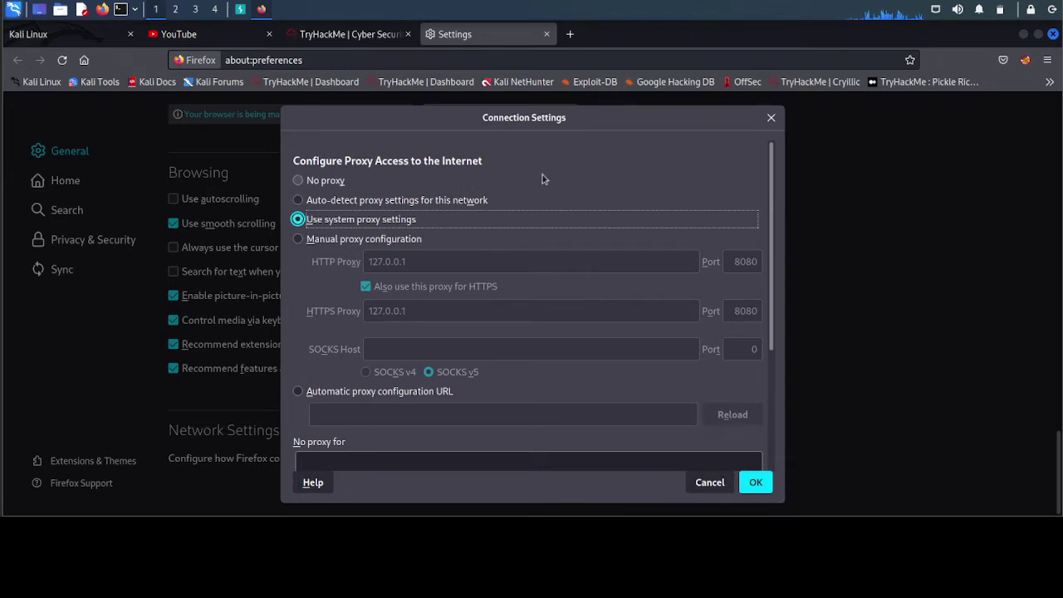
- Set a manual proxy of 127.0.0.1:8080, matching Burp's listener, and save with OK
{"action": "left_click", "coordinate": [300, 242]}
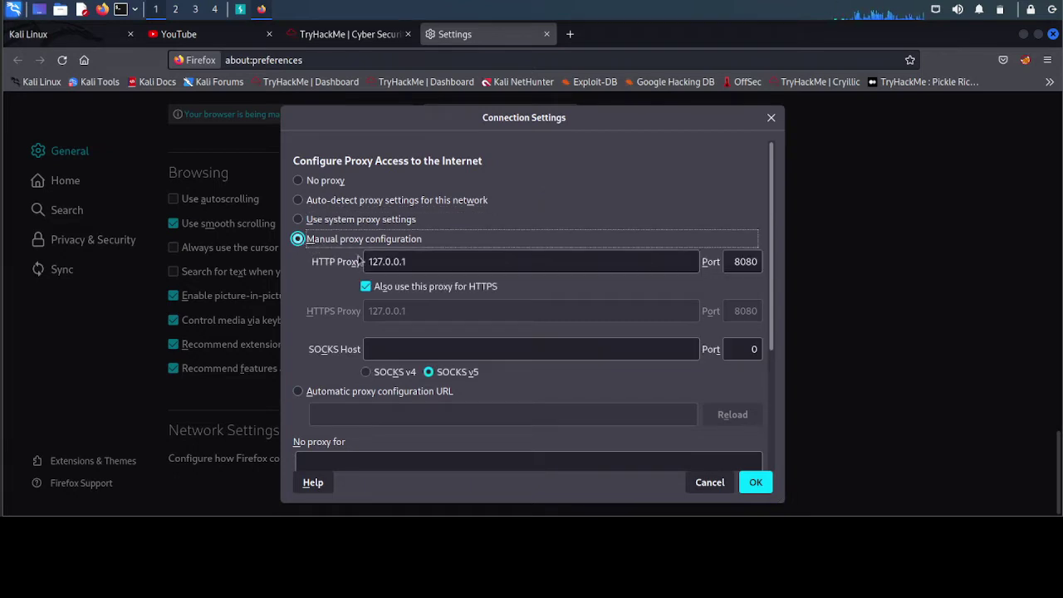
{"action": "left_click", "coordinate": [240, 9]}
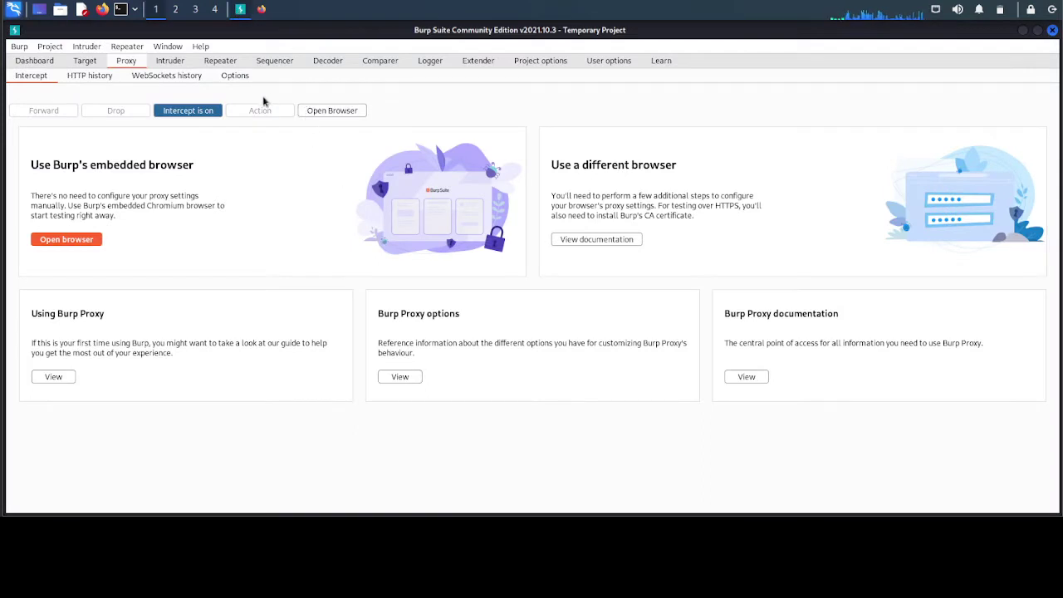
{"action": "left_click", "coordinate": [237, 77]}
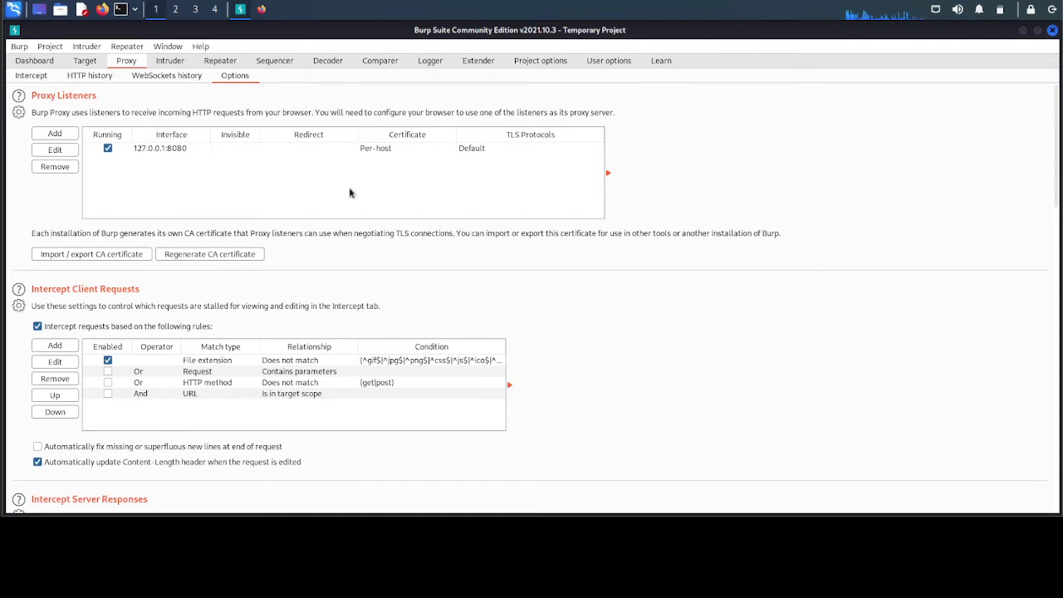
{"action": "key", "text": "alt+Tab"}
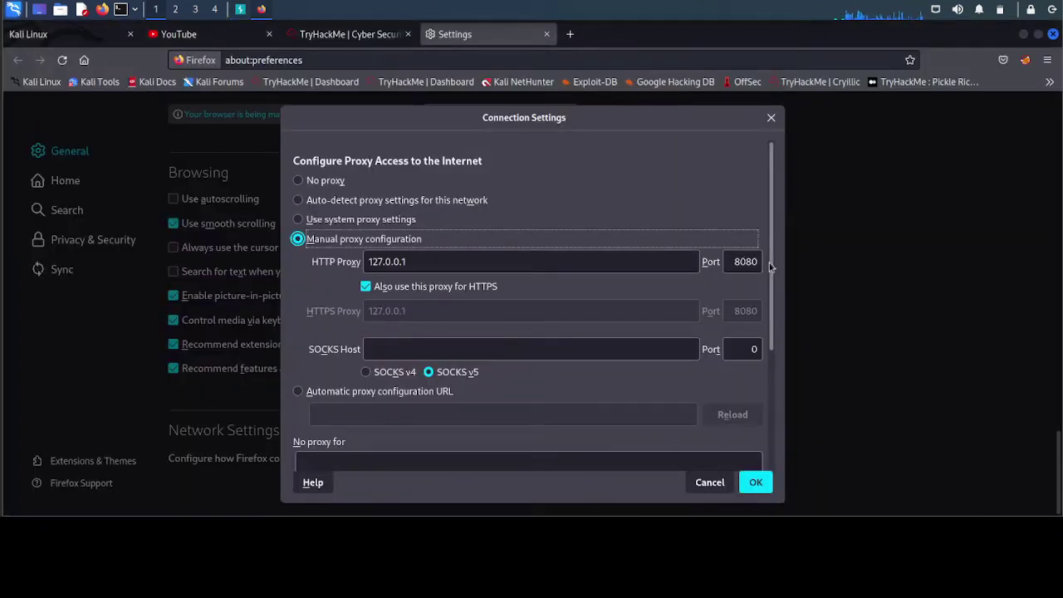
{"action": "scroll", "coordinate": [500, 403], "scroll_direction": "down", "scroll_amount": 4}
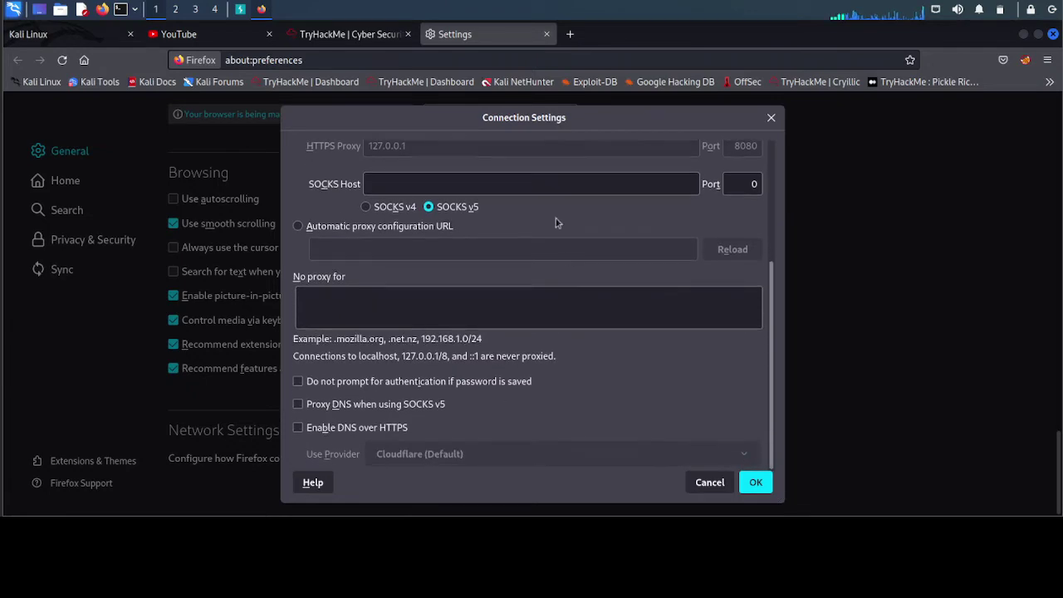
{"action": "left_click", "coordinate": [756, 484]}
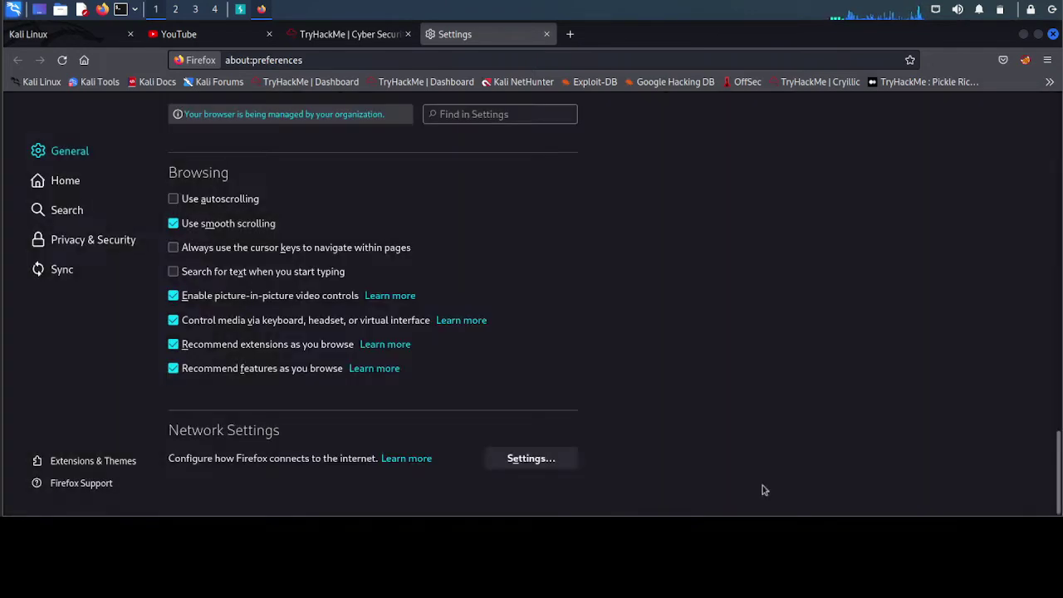
{"action": "scroll", "coordinate": [681, 303], "scroll_direction": "up", "scroll_amount": 6}
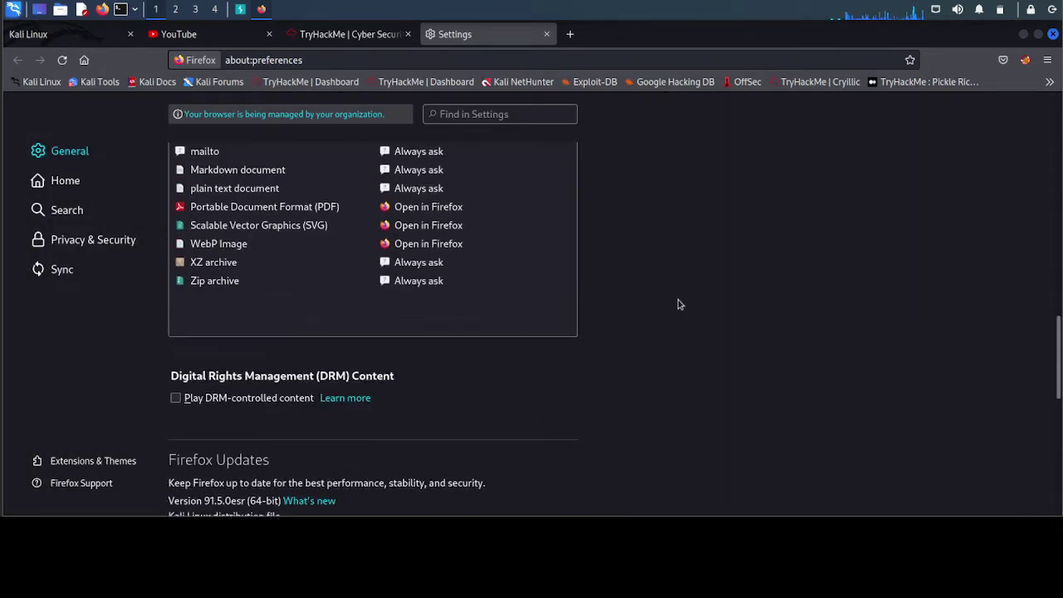
{"action": "scroll", "coordinate": [678, 305], "scroll_direction": "up", "scroll_amount": 5}
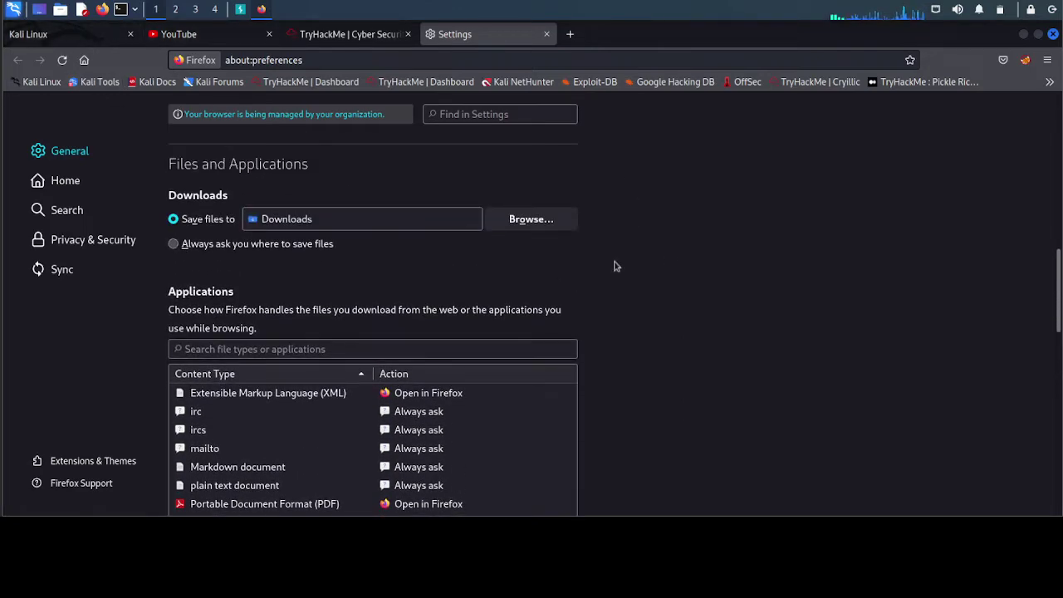
{"action": "key", "text": "alt+Tab"}
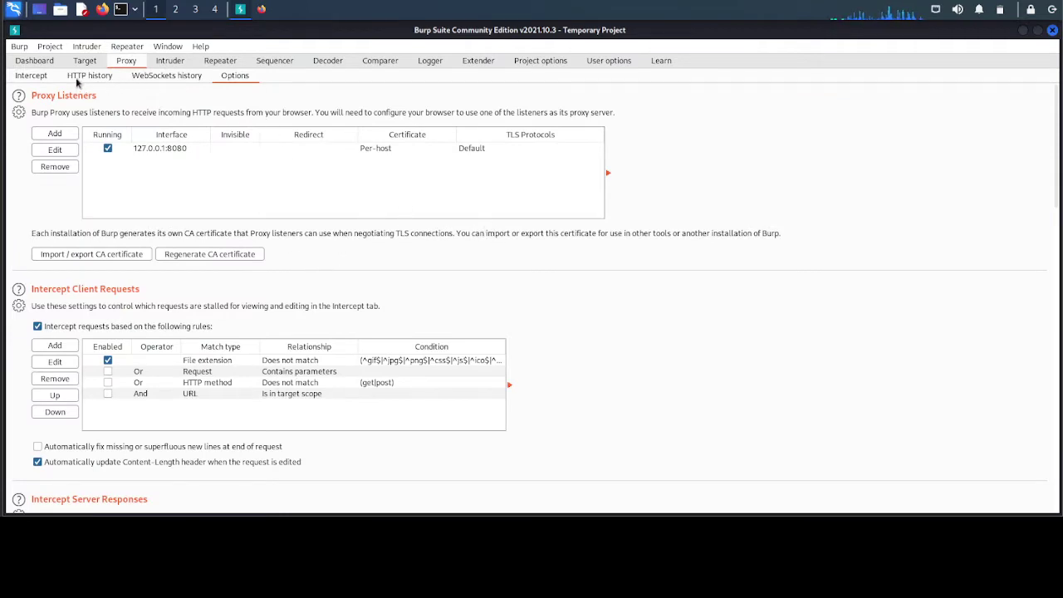
- Switch Burp's Intercept off, check the empty HTTP history, then return to Firefox
{"action": "left_click", "coordinate": [31, 76]}
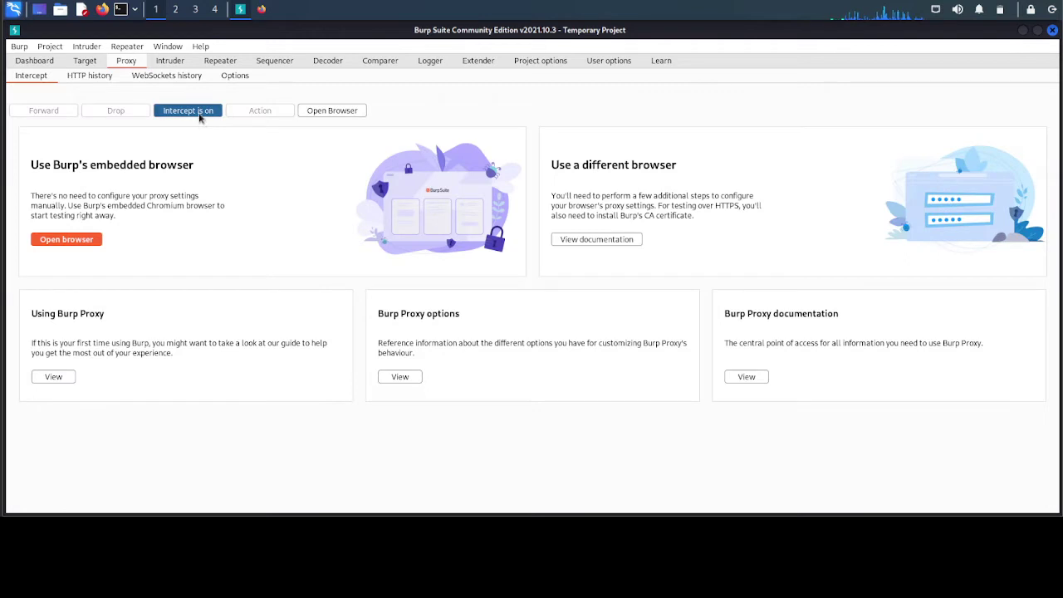
{"action": "left_click", "coordinate": [200, 118]}
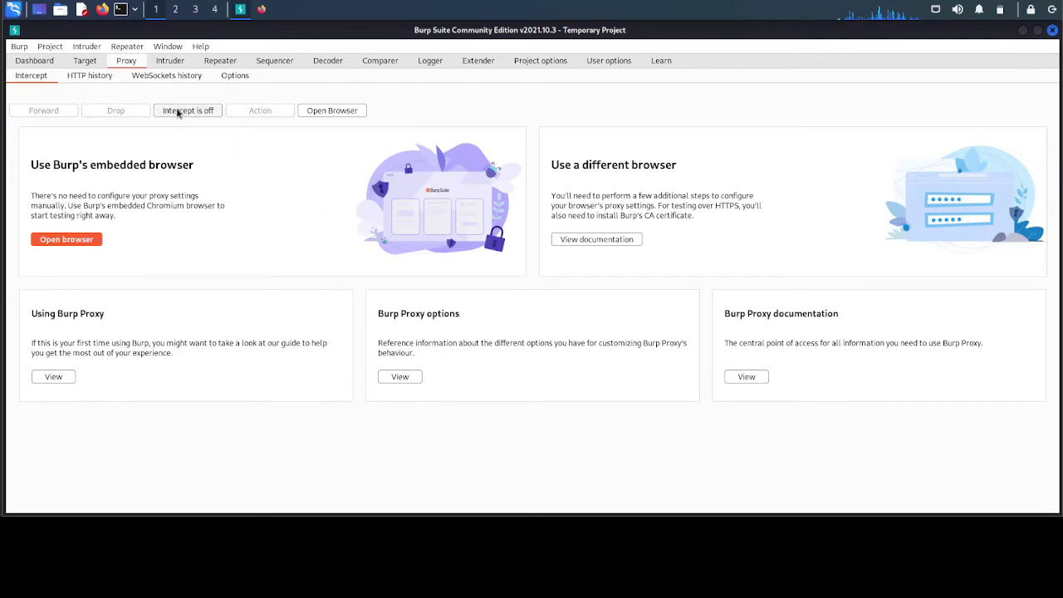
{"action": "left_click", "coordinate": [210, 115]}
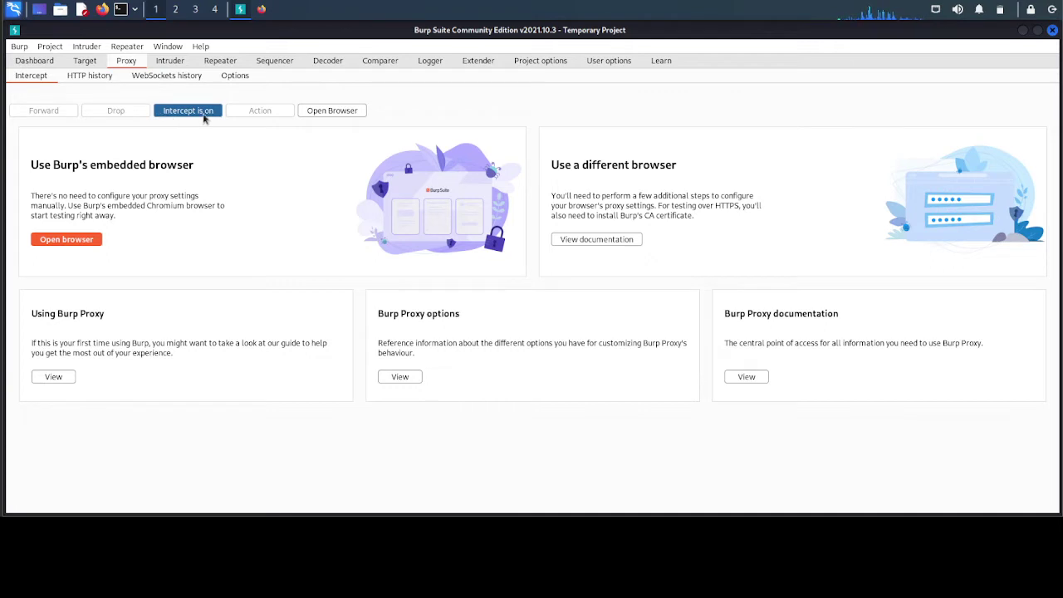
{"action": "left_click", "coordinate": [203, 115]}
{"action": "left_click", "coordinate": [103, 79]}
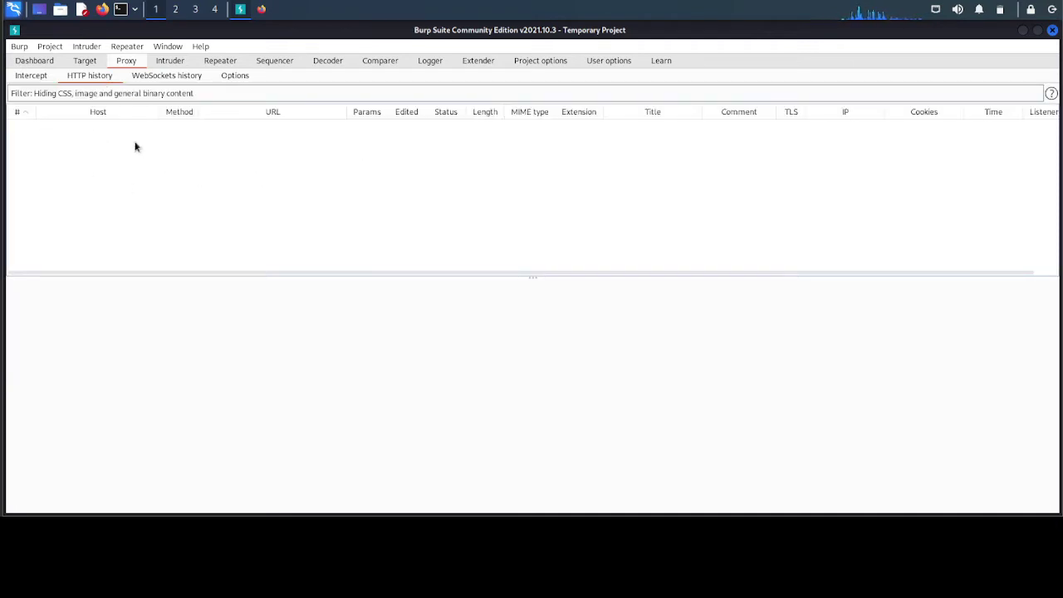
{"action": "left_click", "coordinate": [263, 10]}
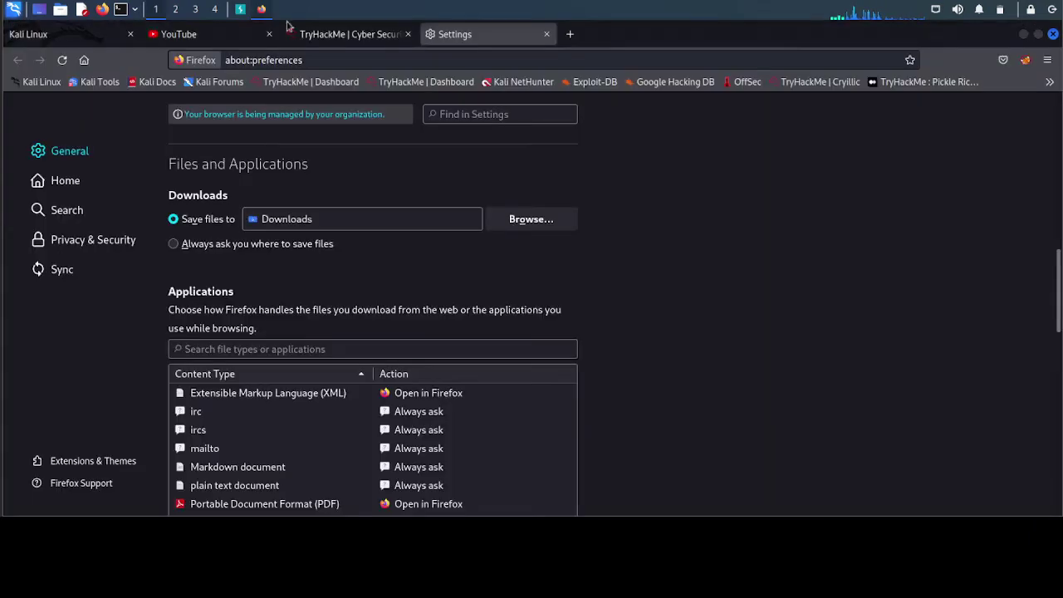
- Load facebook.com in a new Firefox tab
{"action": "left_click", "coordinate": [570, 34]}
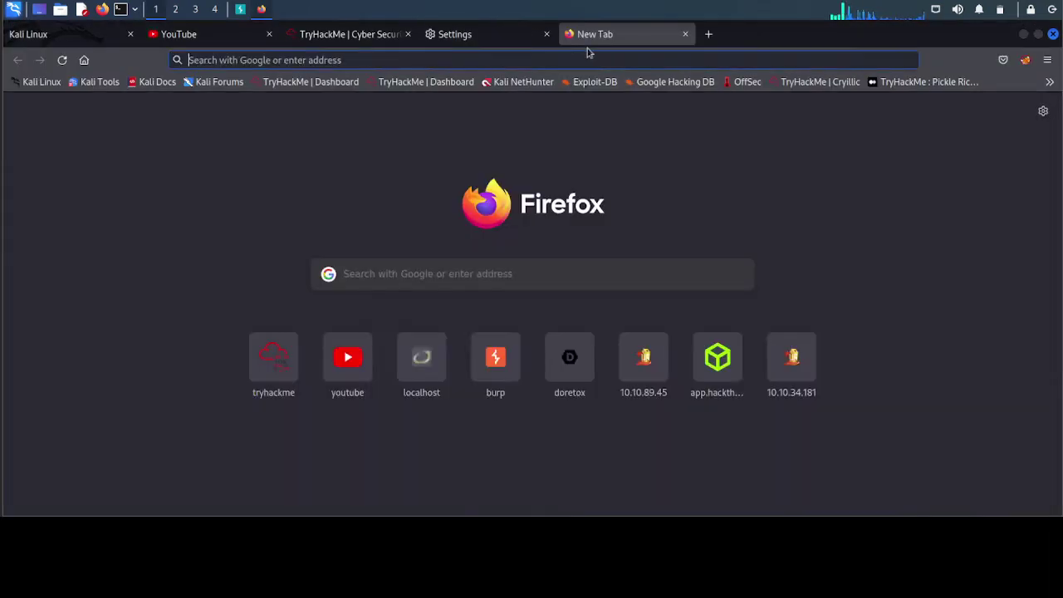
{"action": "left_click", "coordinate": [591, 60]}
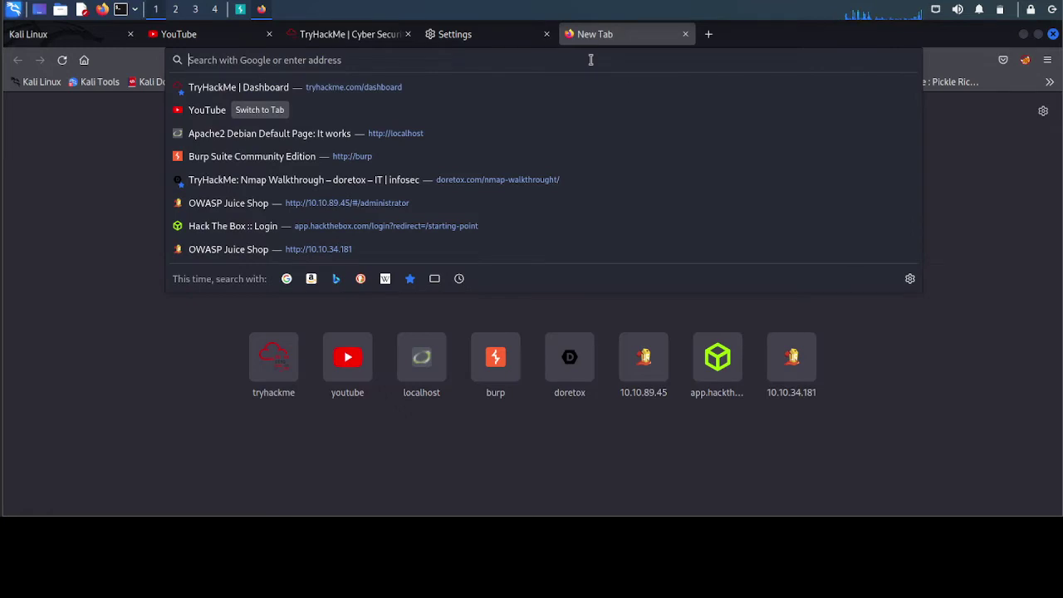
{"action": "type", "text": "facebook."}
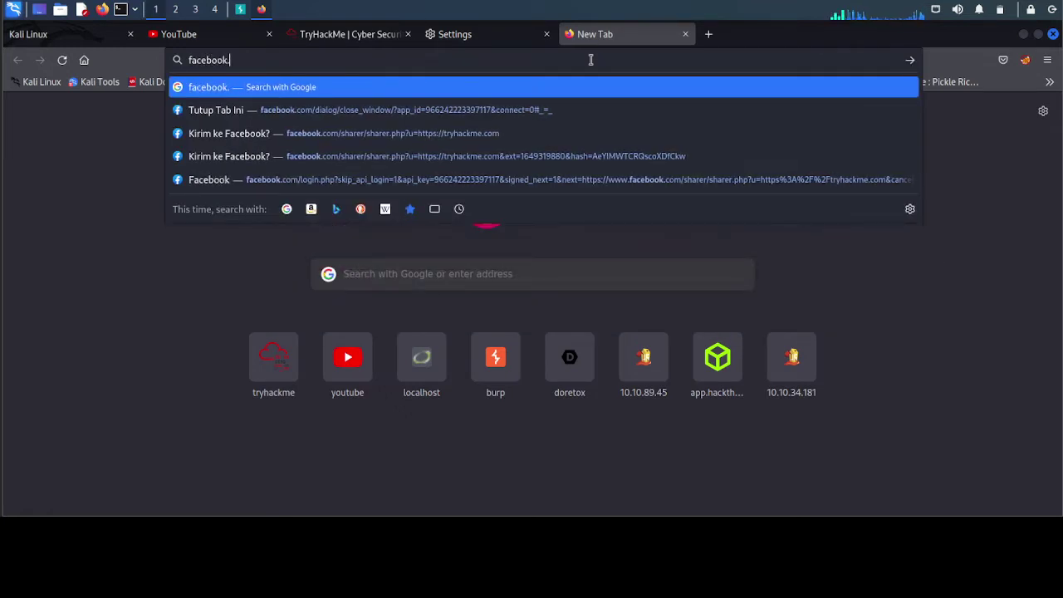
{"action": "type", "text": "com"}
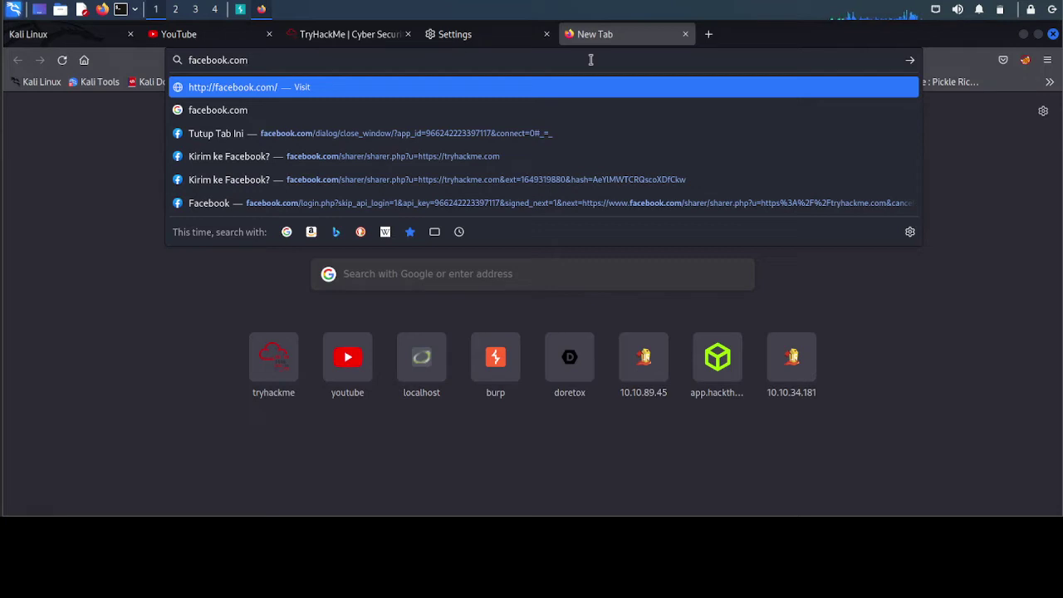
{"action": "key", "text": "Return"}
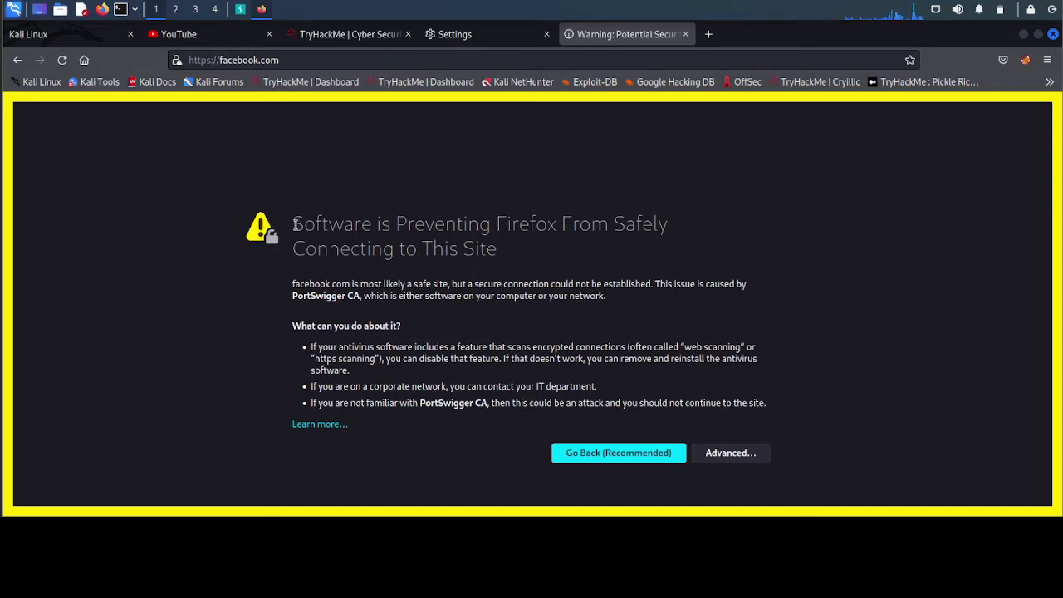
- Read the PortSwigger CA certificate warning, then choose Go Back (Recommended)
{"action": "left_click_drag", "start_coordinate": [295, 224], "coordinate": [522, 255]}
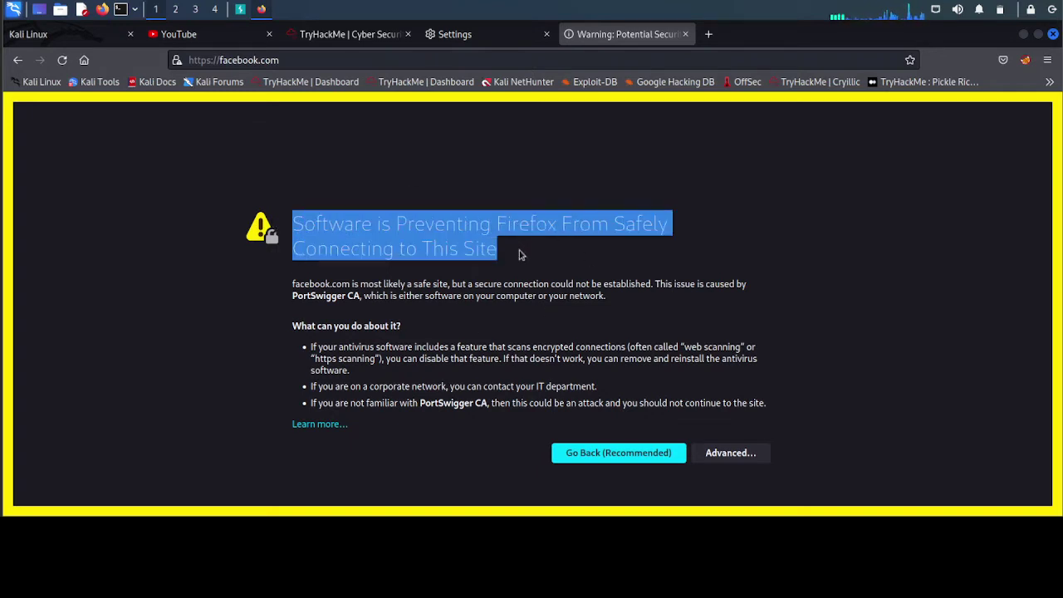
{"action": "left_click", "coordinate": [519, 253]}
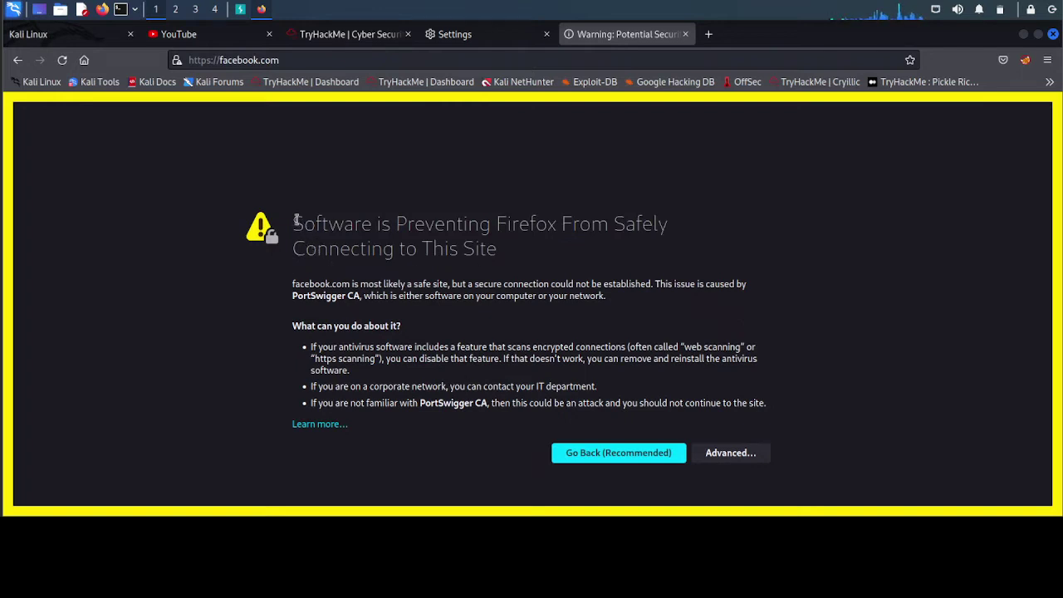
{"action": "left_click_drag", "start_coordinate": [296, 222], "coordinate": [501, 258]}
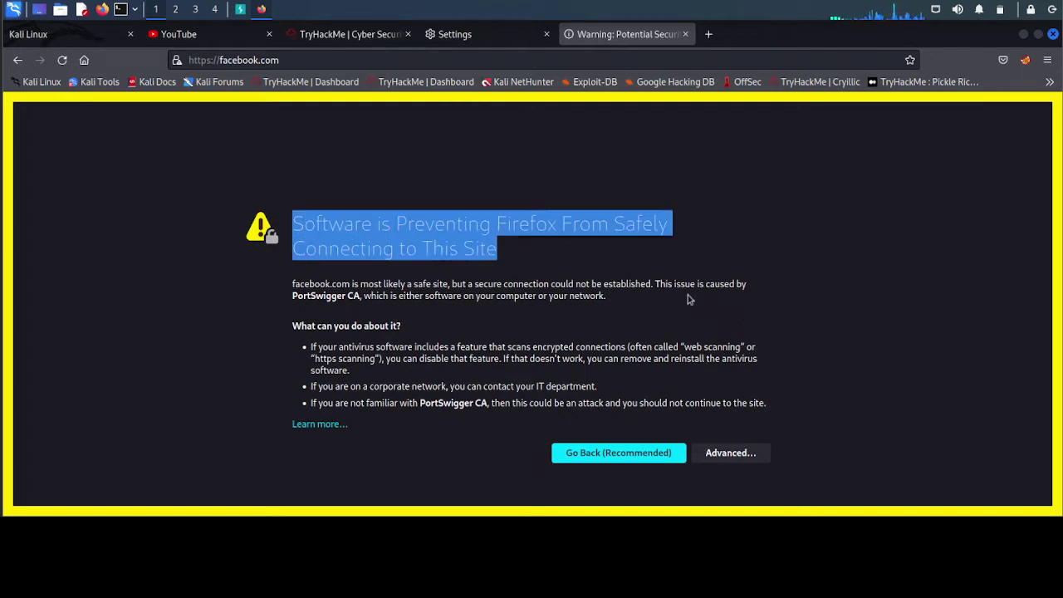
{"action": "left_click", "coordinate": [731, 294]}
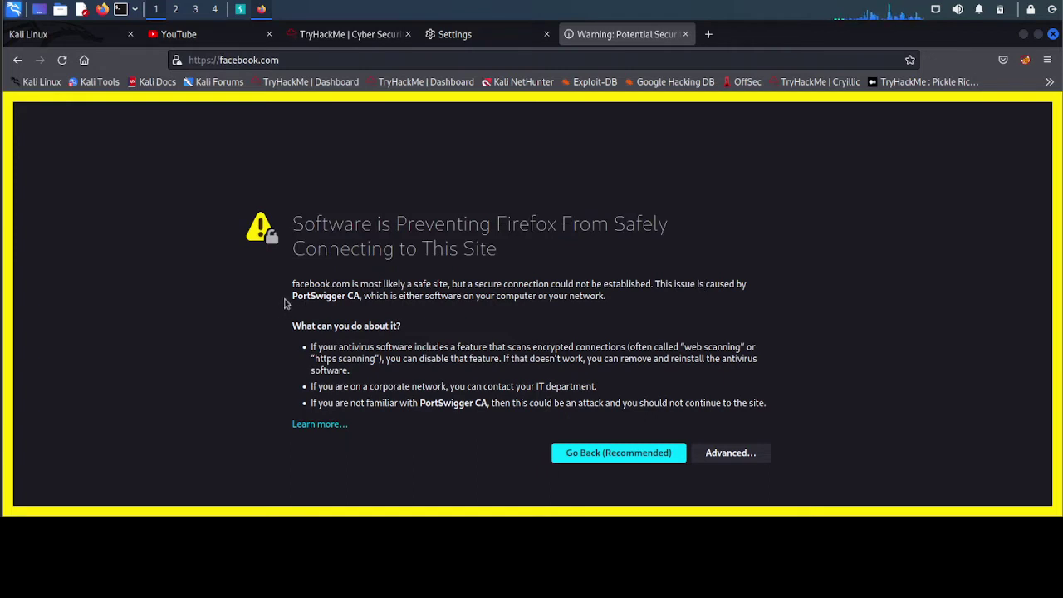
{"action": "left_click_drag", "start_coordinate": [293, 297], "coordinate": [606, 297]}
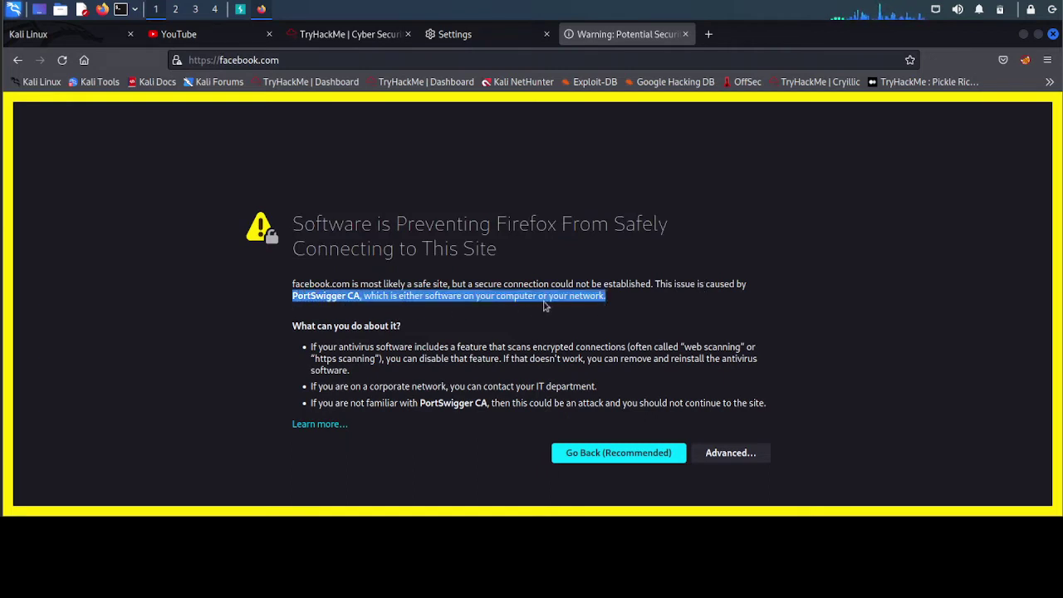
{"action": "left_click", "coordinate": [463, 309]}
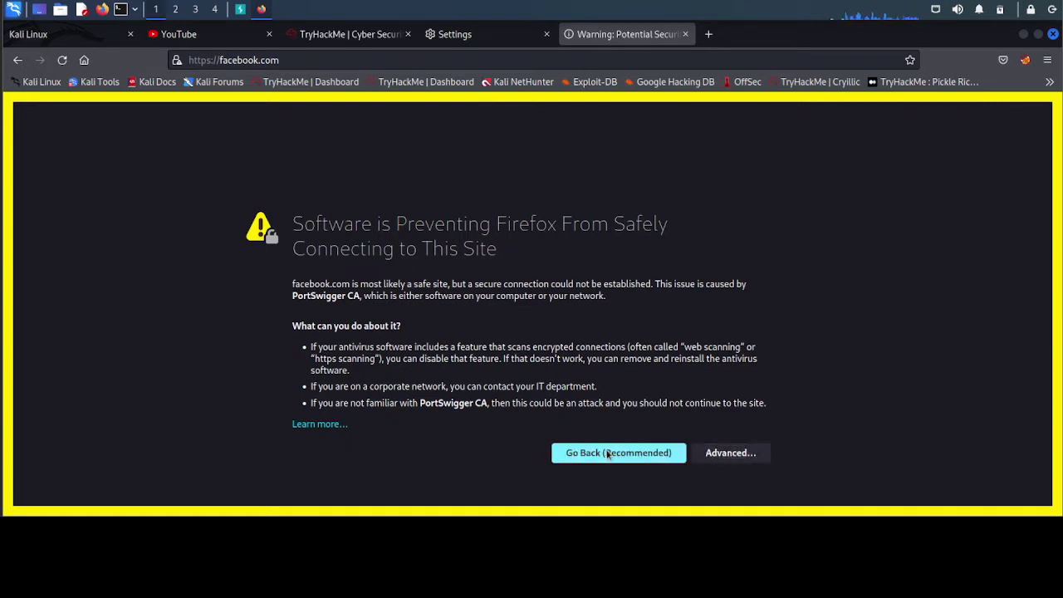
{"action": "left_click", "coordinate": [608, 454]}
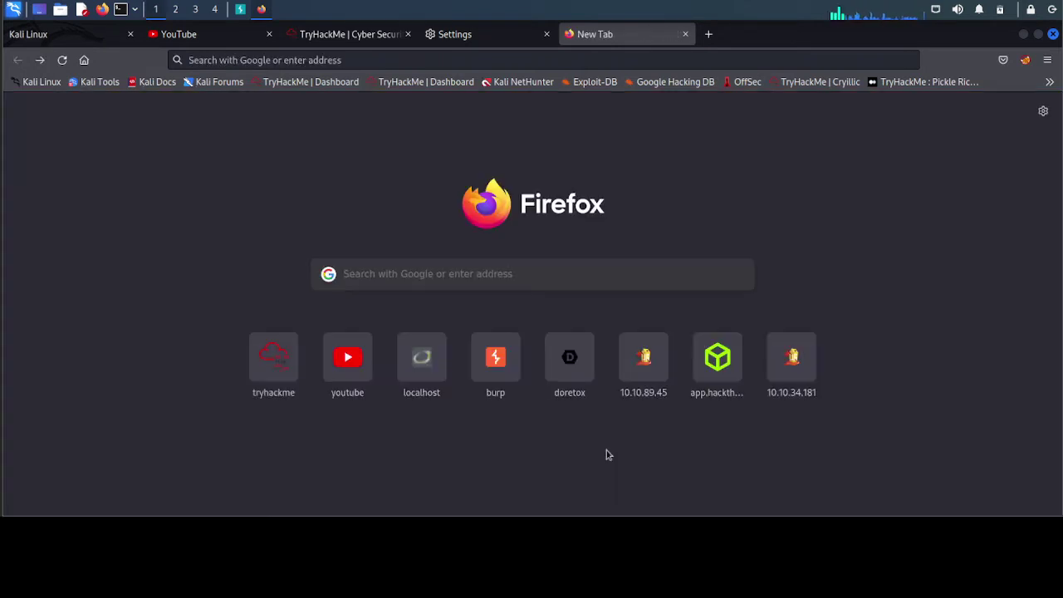
{"action": "left_click", "coordinate": [39, 64]}
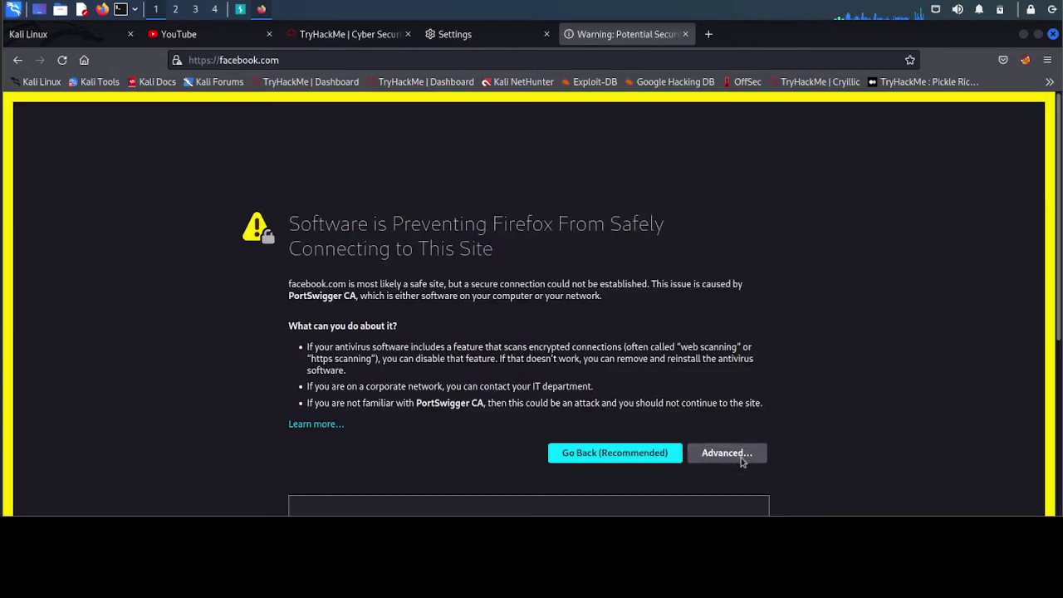
{"action": "left_click", "coordinate": [727, 455]}
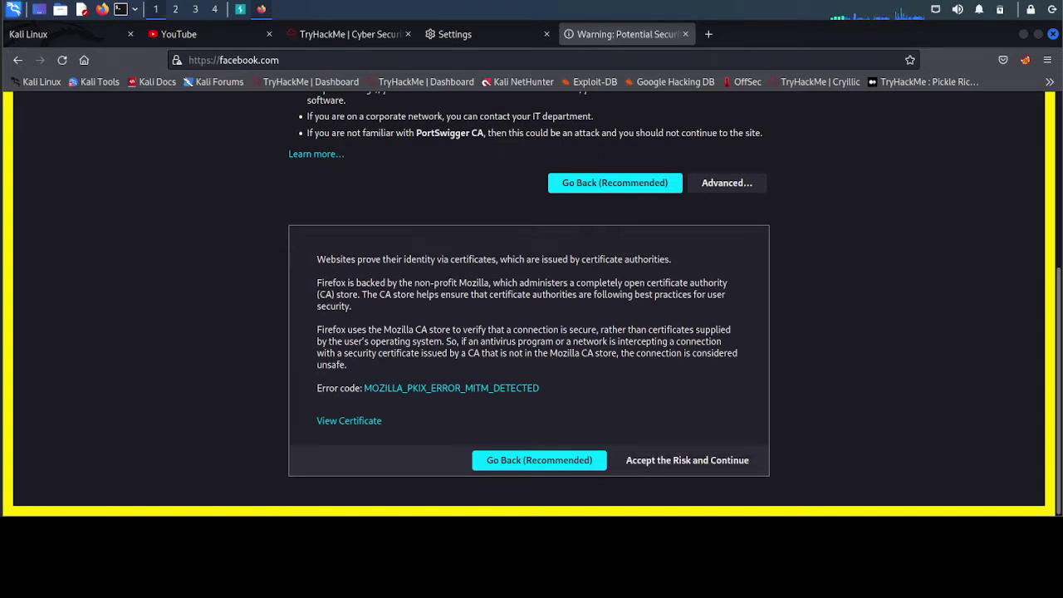
{"action": "scroll", "coordinate": [827, 365], "scroll_direction": "up", "scroll_amount": 5}
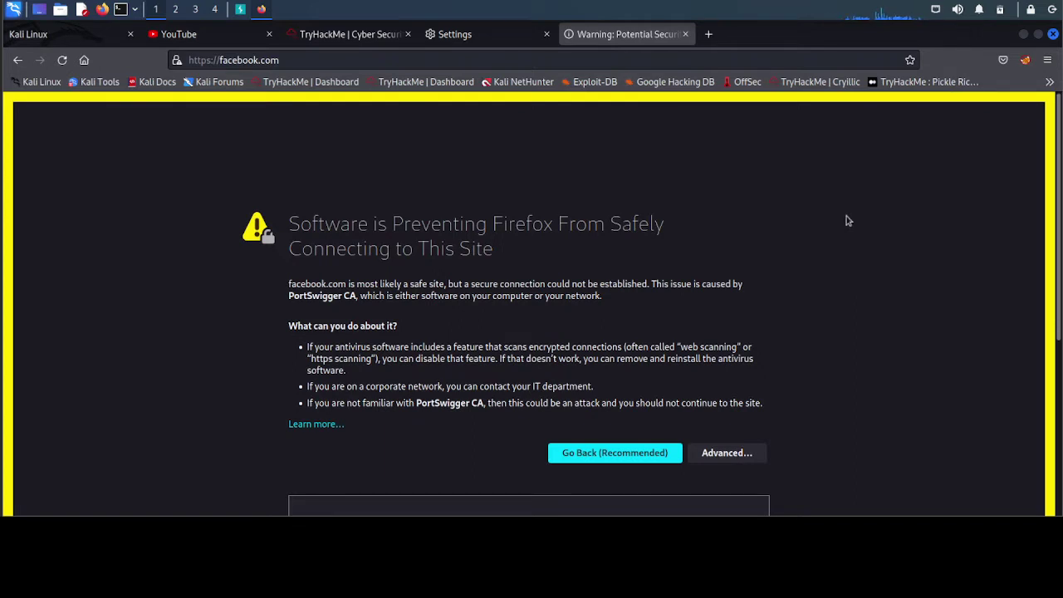
{"action": "left_click", "coordinate": [207, 64]}
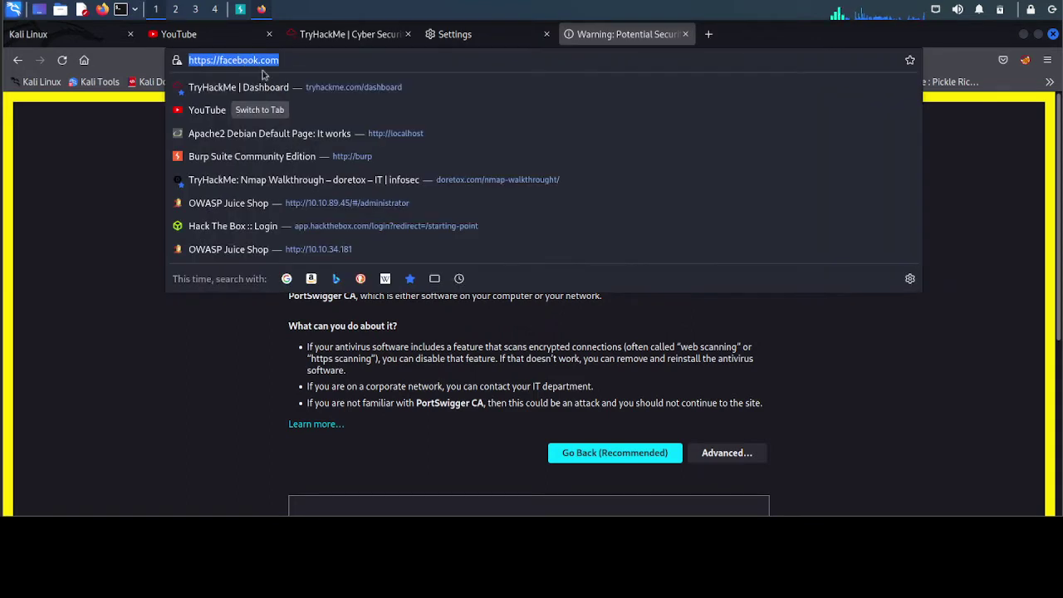
{"action": "left_click", "coordinate": [184, 375]}
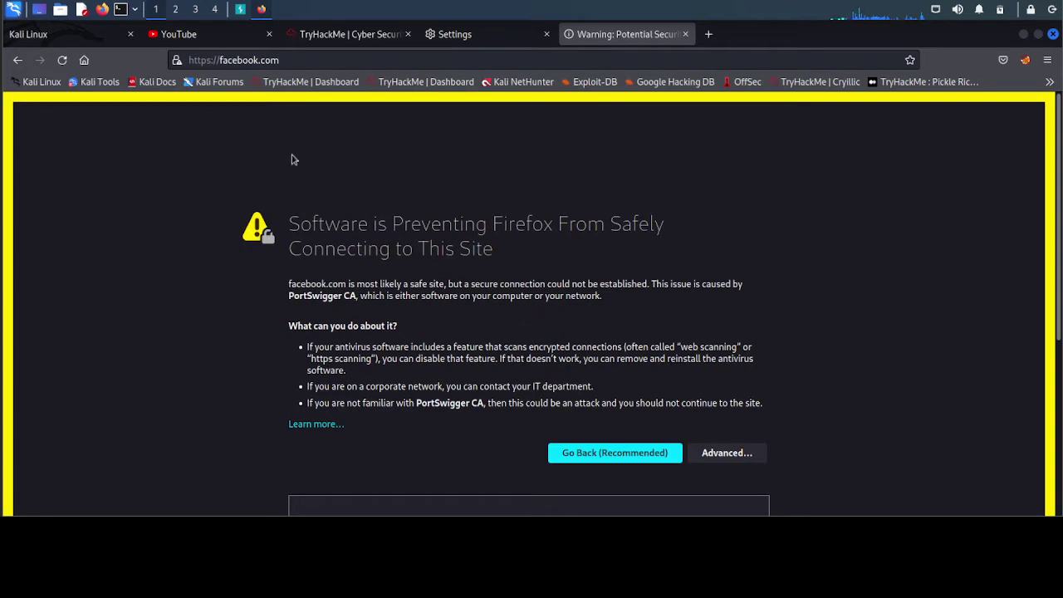
- Load youtube.com in a new tab and reveal its certificate error details via Advanced
{"action": "left_click", "coordinate": [709, 34]}
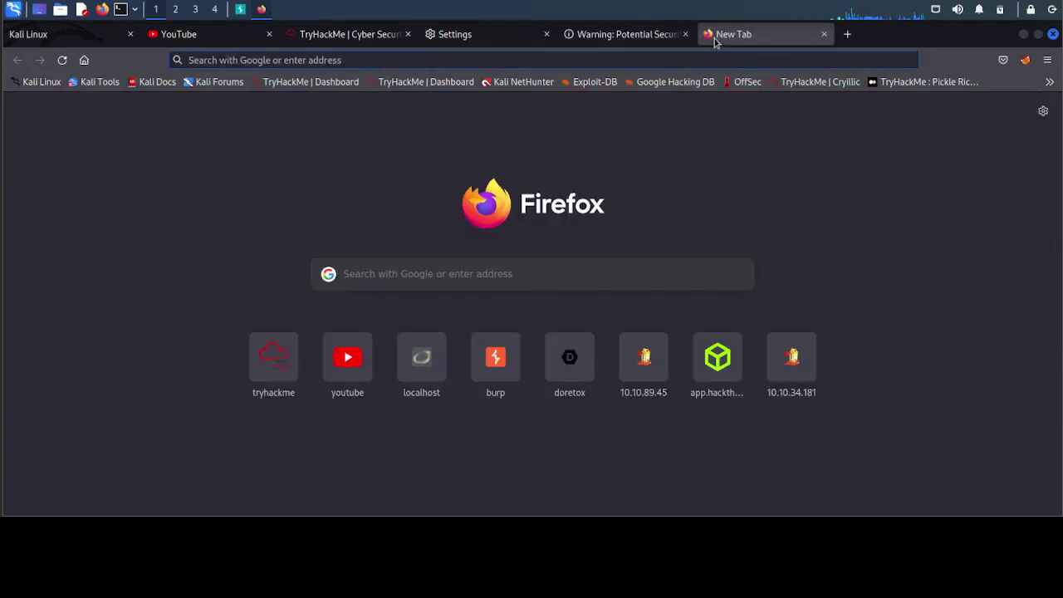
{"action": "type", "text": "youtube.com/"}
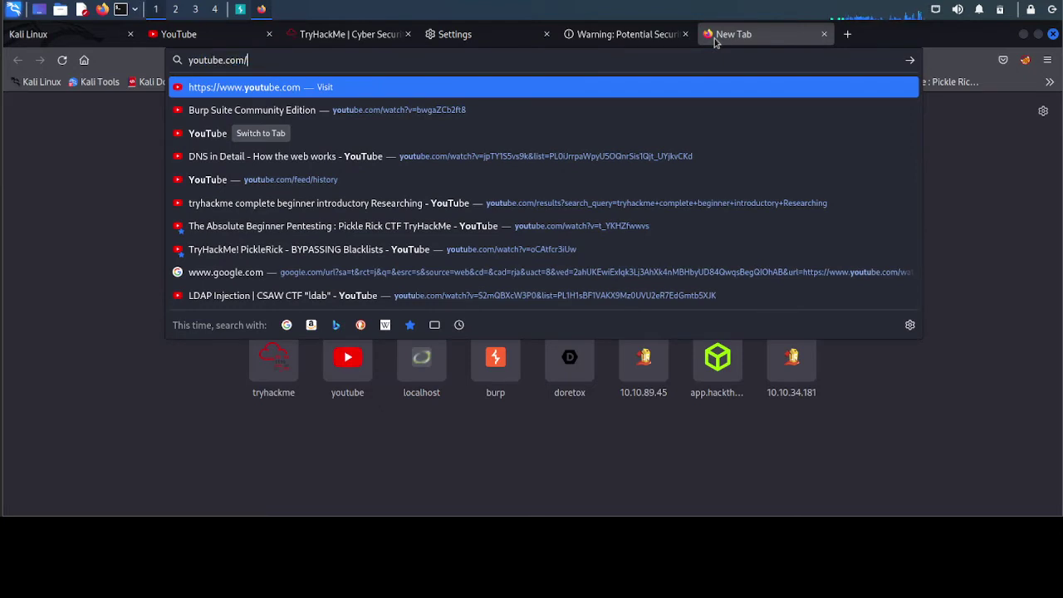
{"action": "key", "text": "Return"}
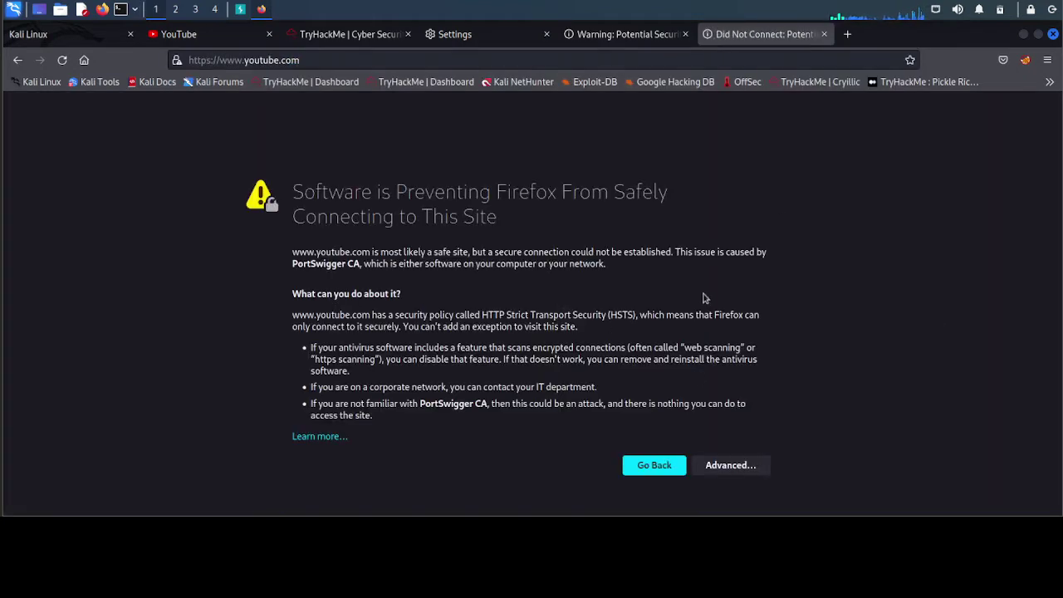
{"action": "left_click", "coordinate": [731, 464]}
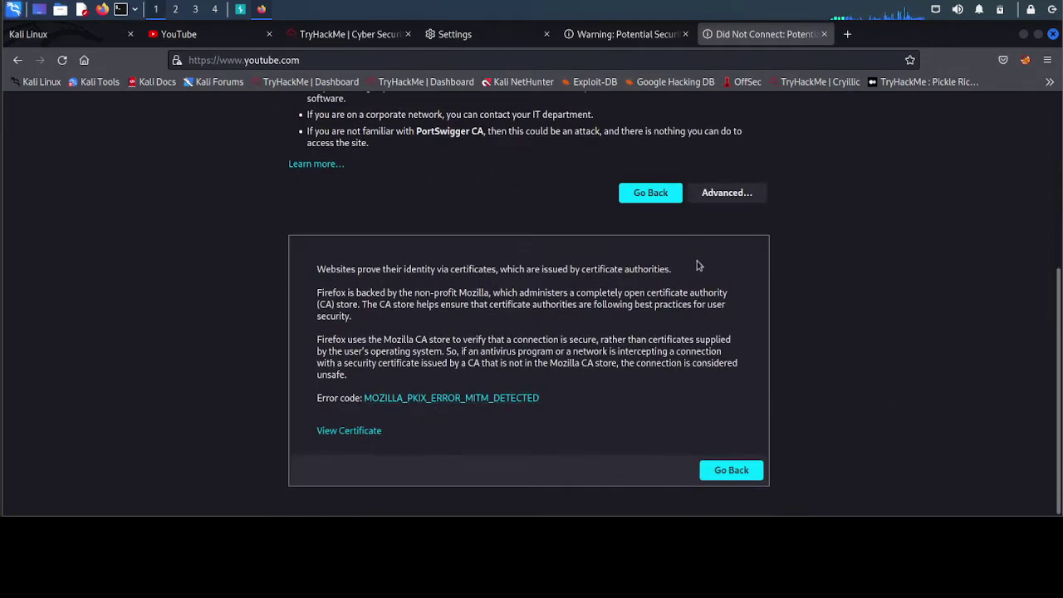
{"action": "scroll", "coordinate": [697, 250], "scroll_direction": "up", "scroll_amount": 5}
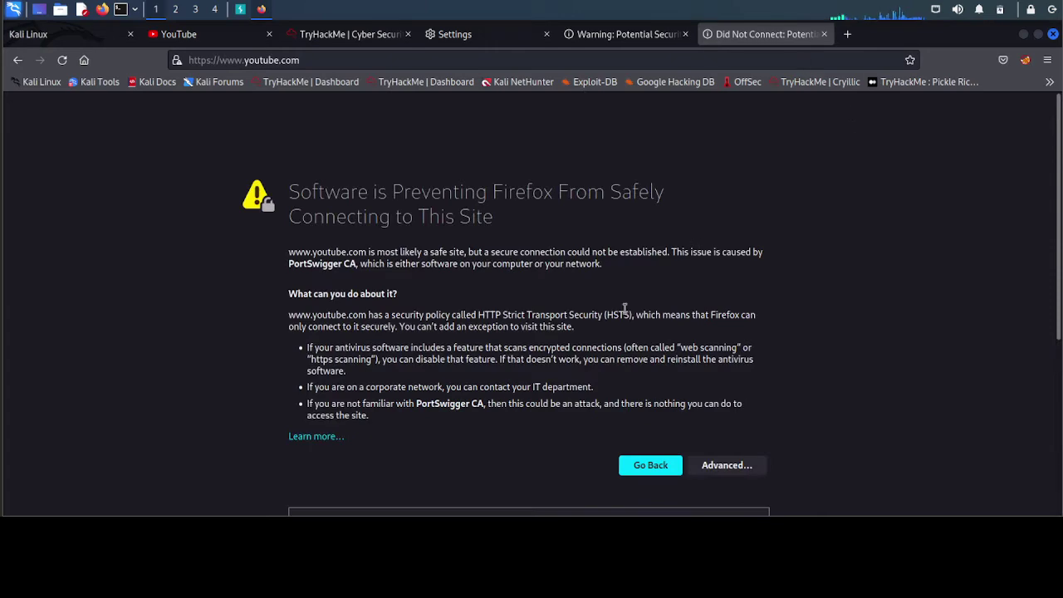
- Compare the facebook.com and youtube.com warnings, then close the Settings tab
{"action": "left_click", "coordinate": [622, 34]}
{"action": "scroll", "coordinate": [798, 374], "scroll_direction": "down", "scroll_amount": 5}
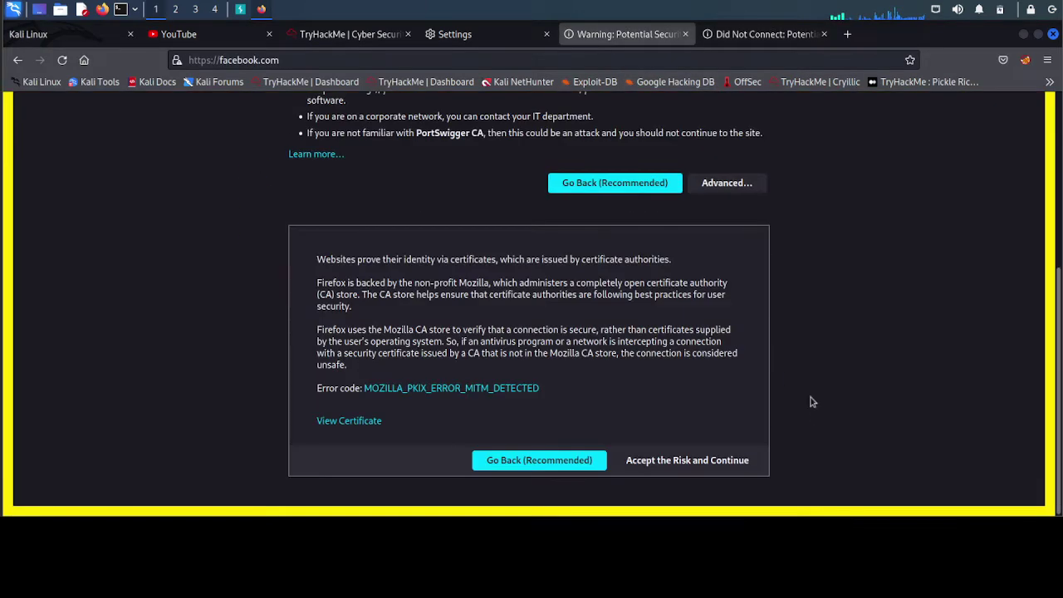
{"action": "scroll", "coordinate": [805, 349], "scroll_direction": "up", "scroll_amount": 5}
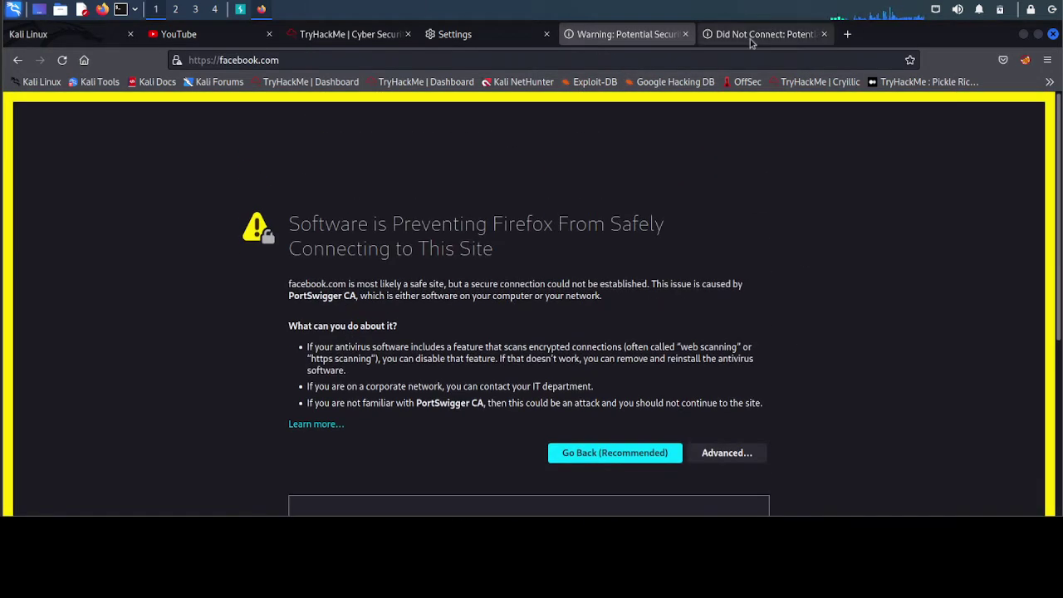
{"action": "left_click", "coordinate": [752, 37]}
{"action": "scroll", "coordinate": [806, 351], "scroll_direction": "down", "scroll_amount": 5}
{"action": "scroll", "coordinate": [810, 361], "scroll_direction": "up", "scroll_amount": 5}
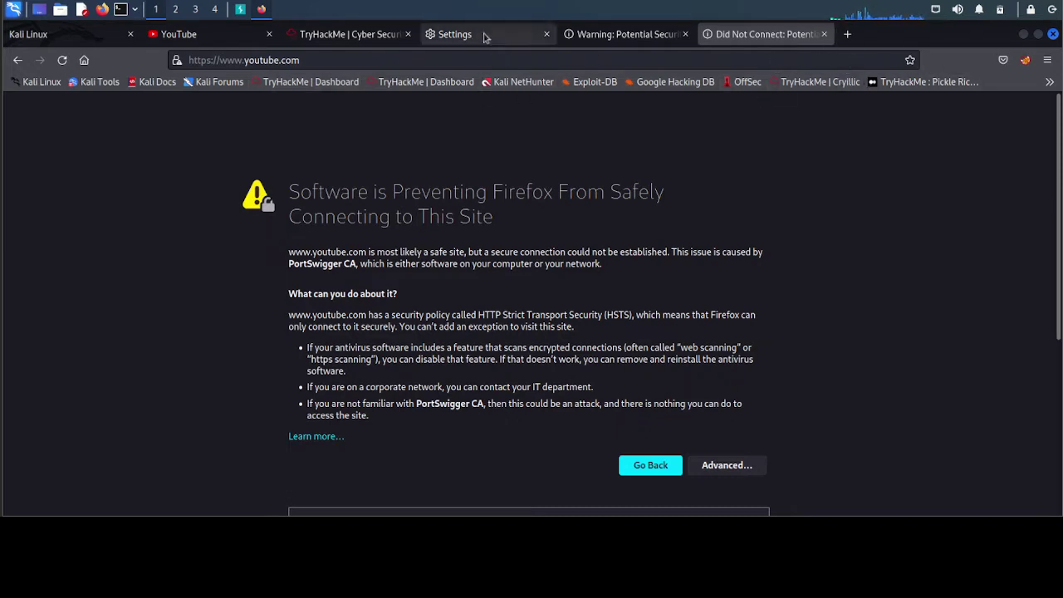
{"action": "left_click", "coordinate": [546, 34]}
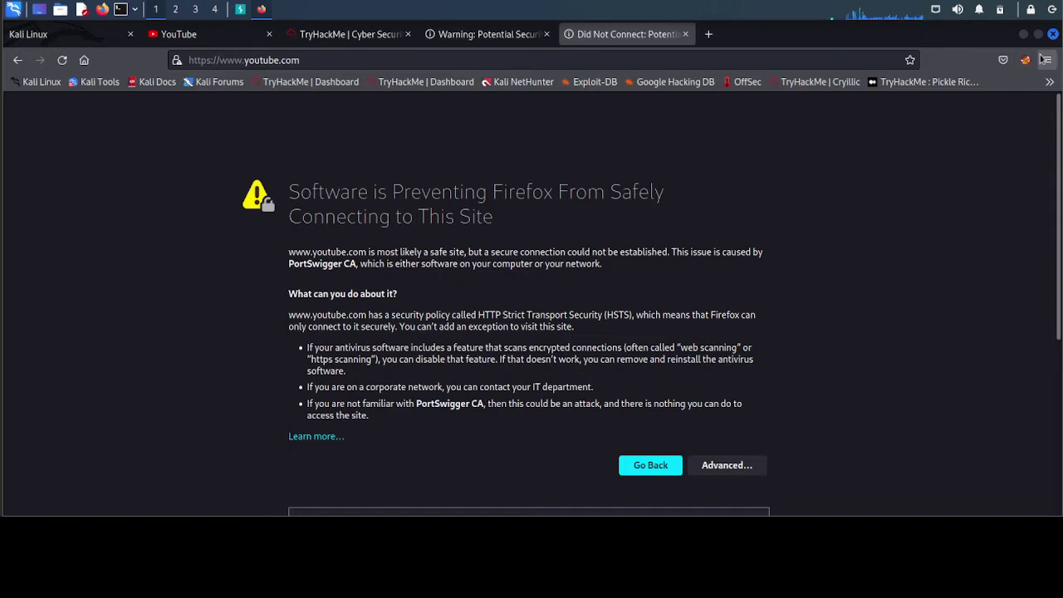
{"action": "left_click", "coordinate": [1048, 60]}
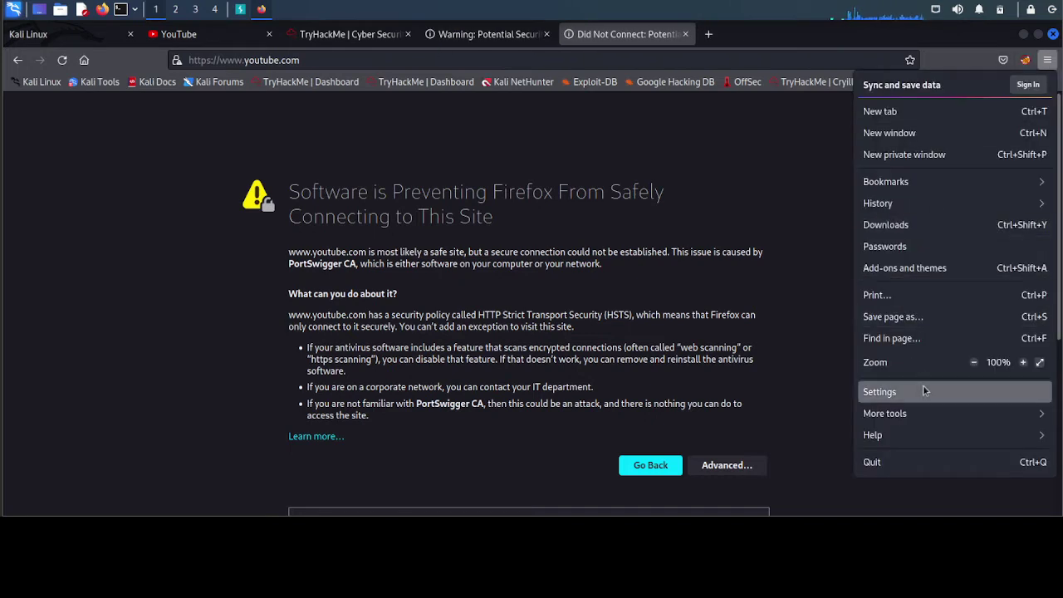
{"action": "left_click", "coordinate": [923, 392]}
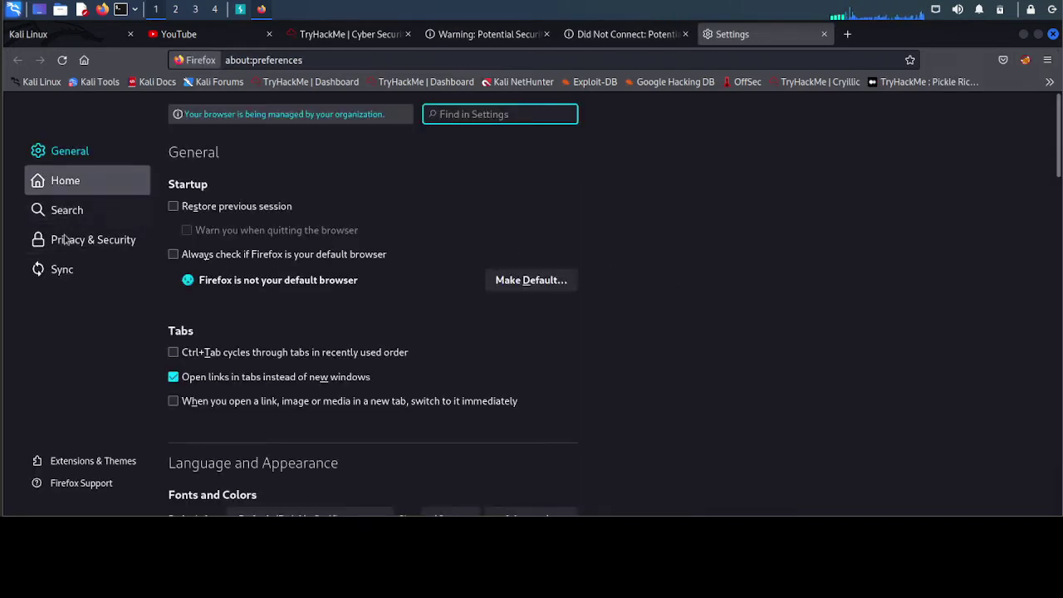
{"action": "left_click", "coordinate": [93, 240]}
{"action": "scroll", "coordinate": [572, 358], "scroll_direction": "down", "scroll_amount": 20}
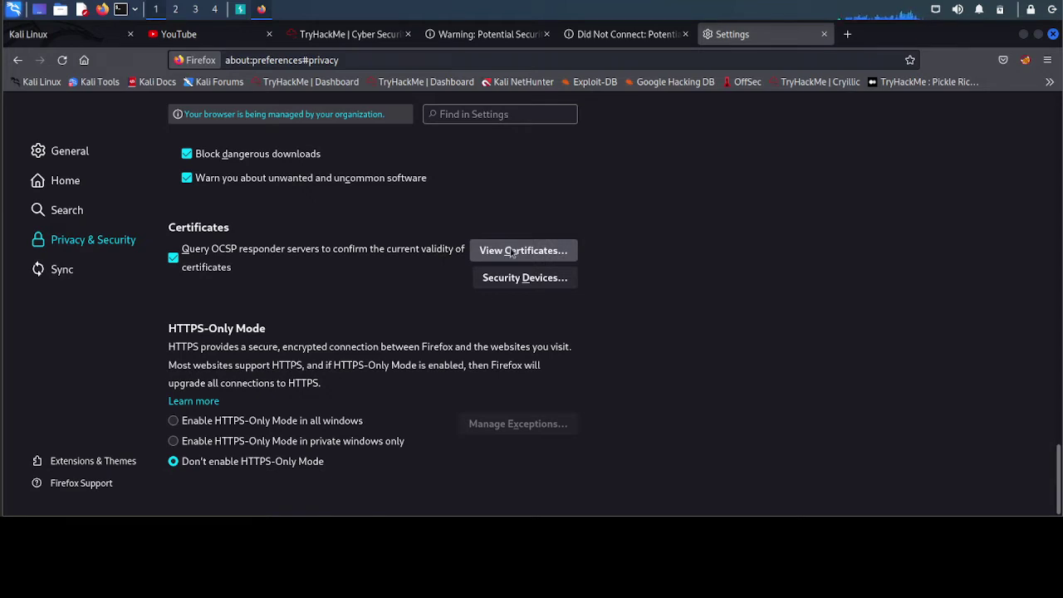
{"action": "left_click", "coordinate": [848, 34]}
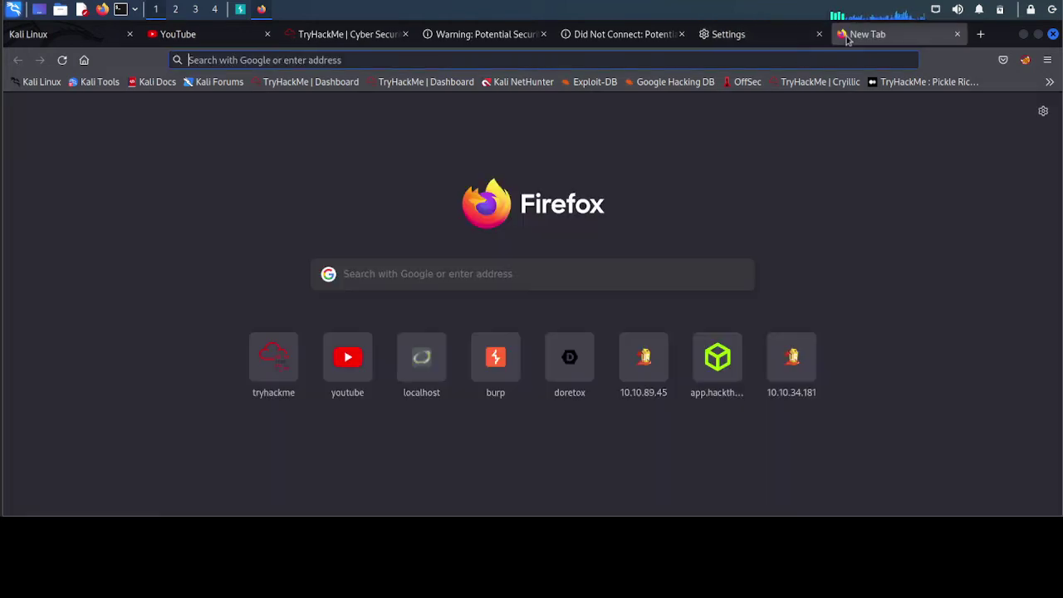
{"action": "type", "text": "http"}
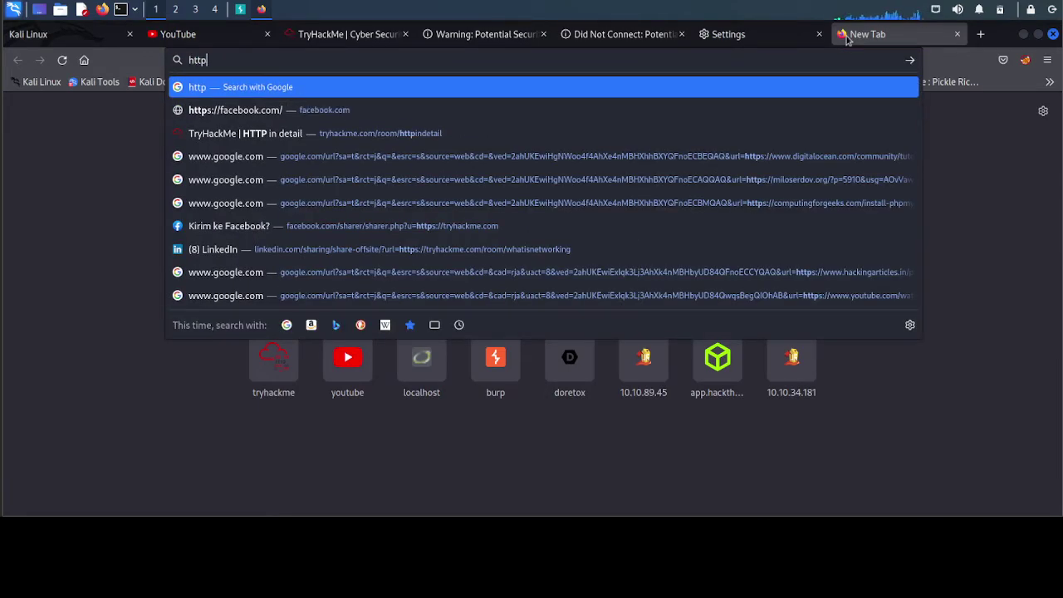
{"action": "type", "text": "://burp/"}
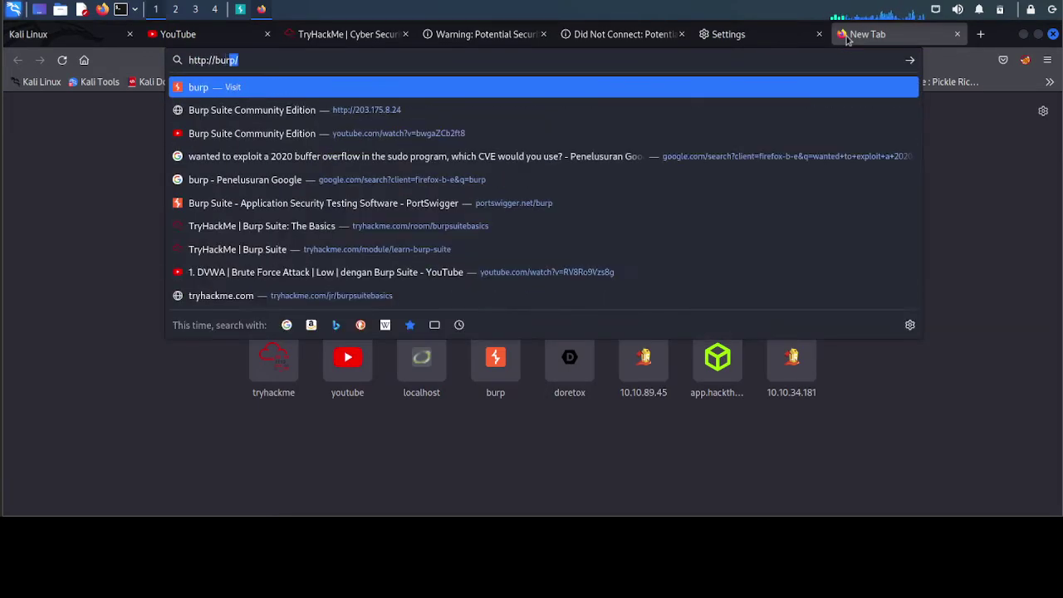
{"action": "key", "text": "Return"}
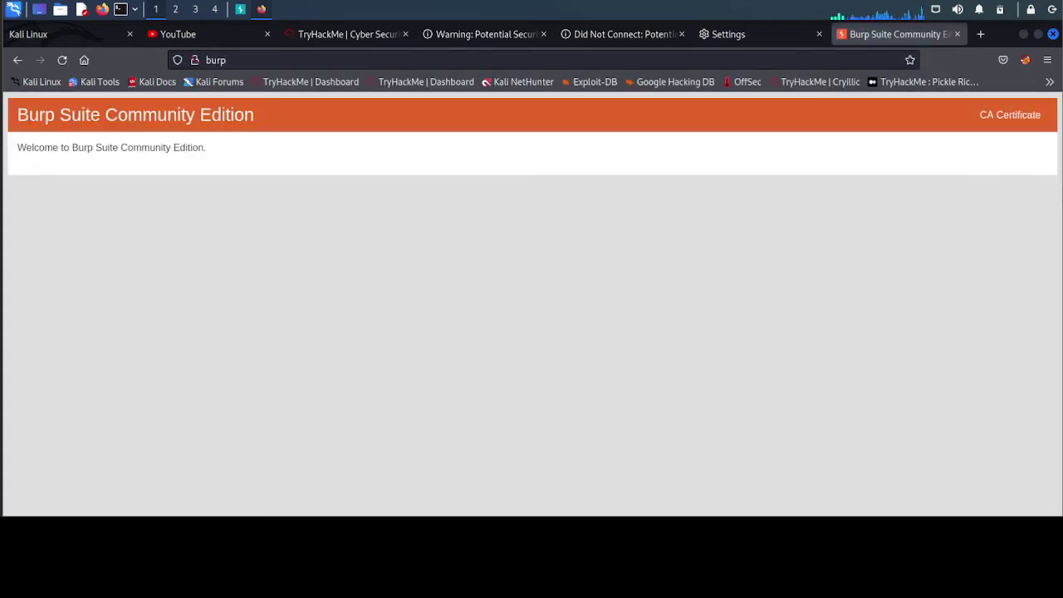
{"action": "left_click", "coordinate": [1005, 121]}
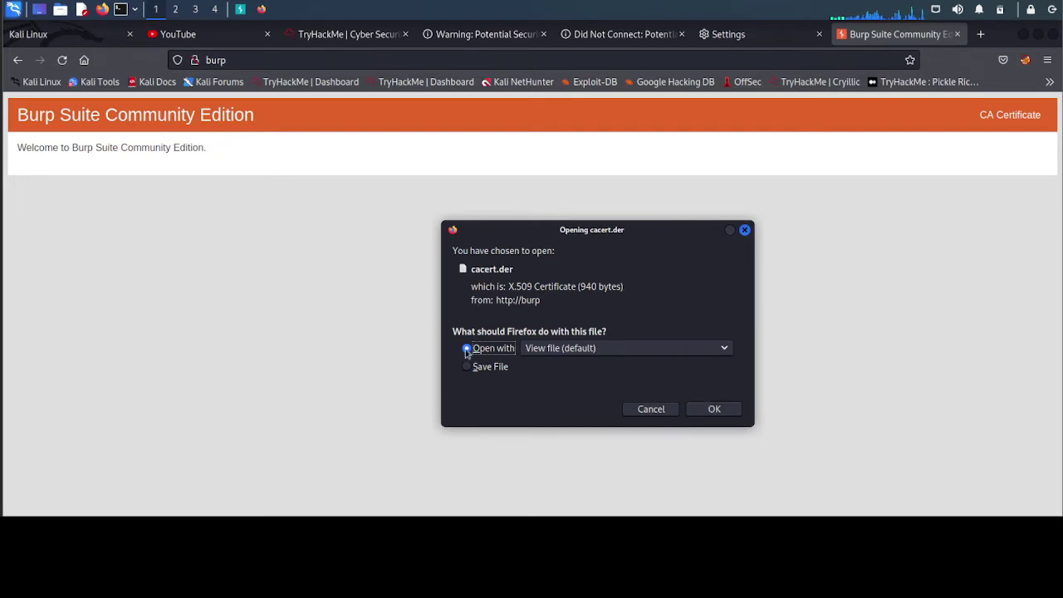
{"action": "left_click", "coordinate": [472, 370]}
{"action": "left_click", "coordinate": [709, 409]}
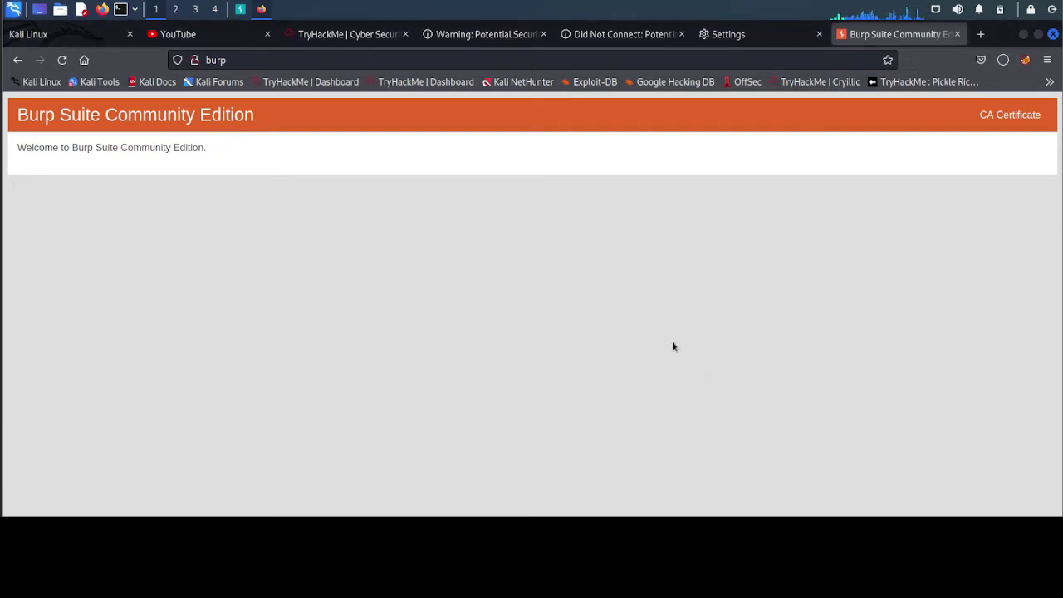
{"action": "left_click", "coordinate": [1003, 63]}
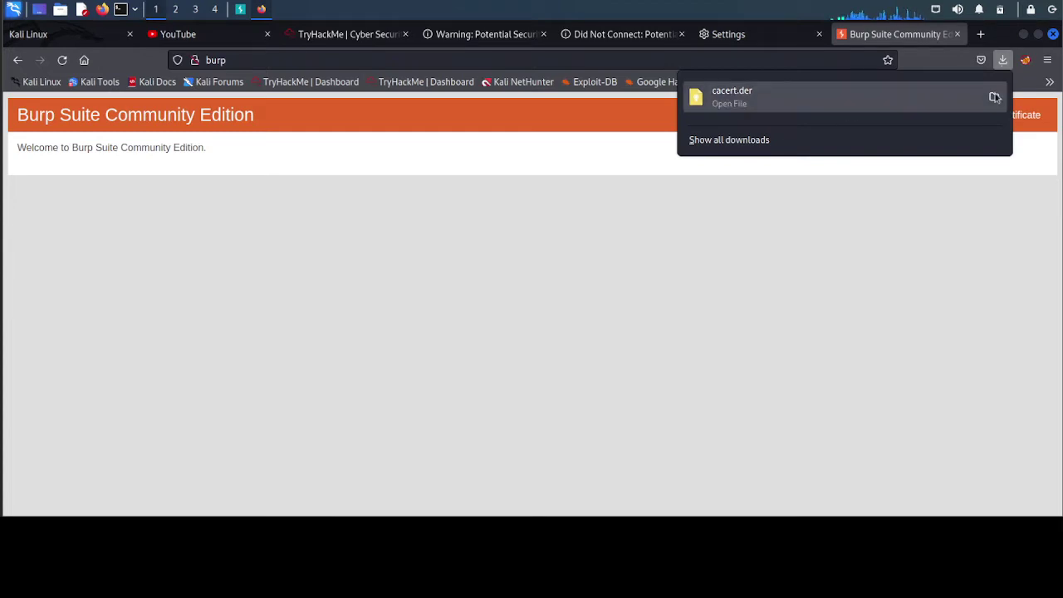
- Verify cacert.der is in the Downloads folder in Thunar, then bring Firefox back to the front
{"action": "left_click", "coordinate": [60, 10]}
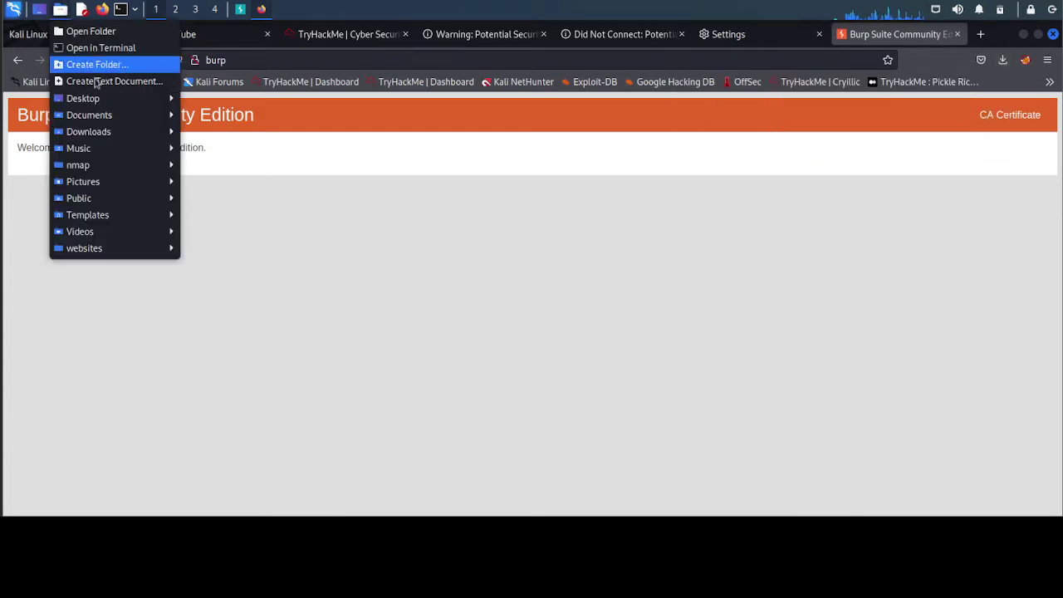
{"action": "left_click", "coordinate": [98, 33]}
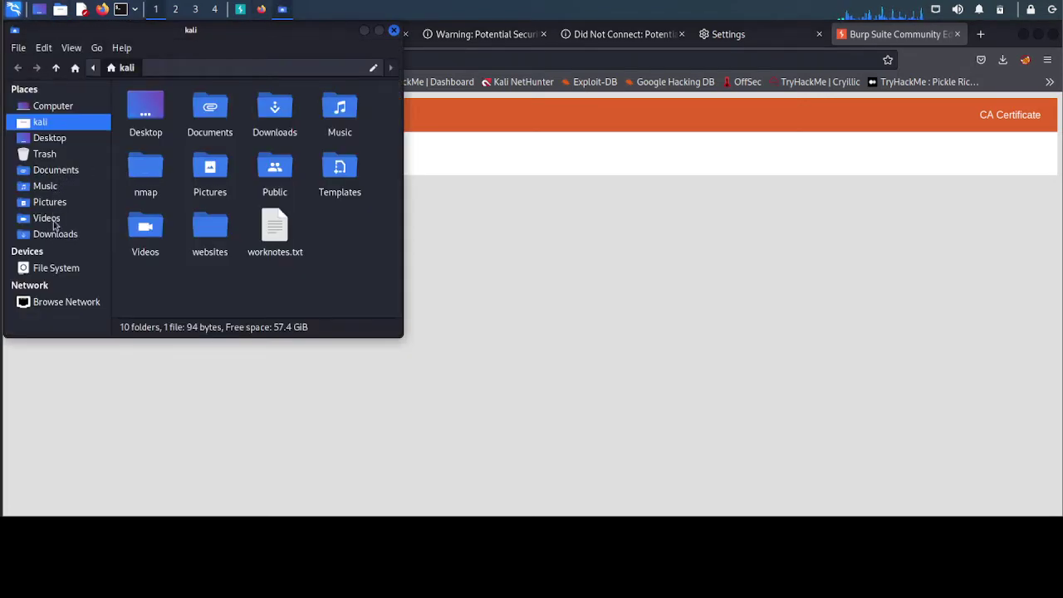
{"action": "left_click", "coordinate": [55, 233]}
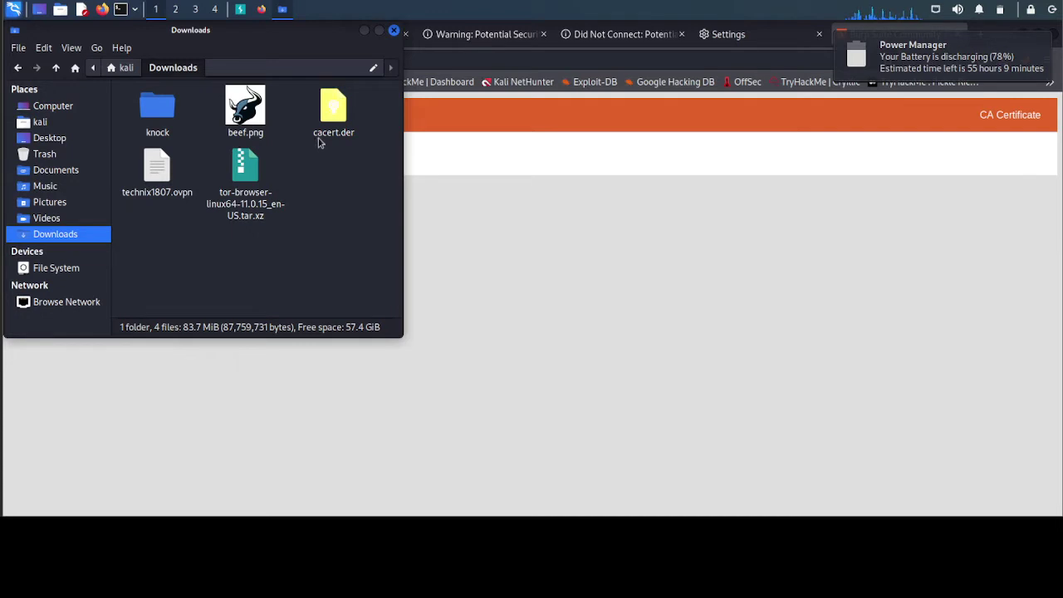
{"action": "left_click", "coordinate": [484, 209]}
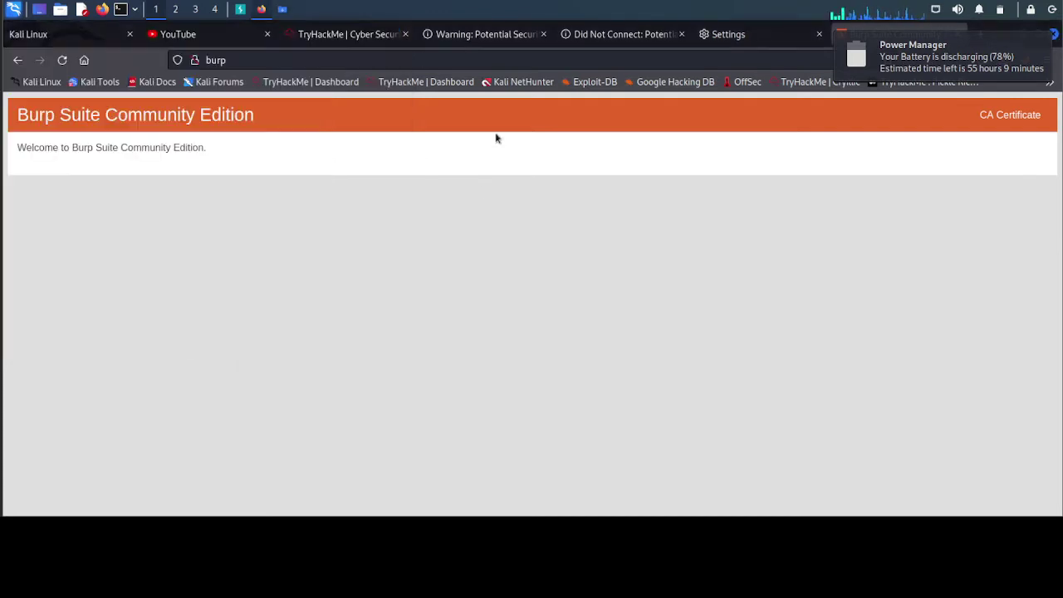
- Import cacert.der from Downloads into Firefox's certificate authorities under Privacy & Security
{"action": "left_click", "coordinate": [756, 43]}
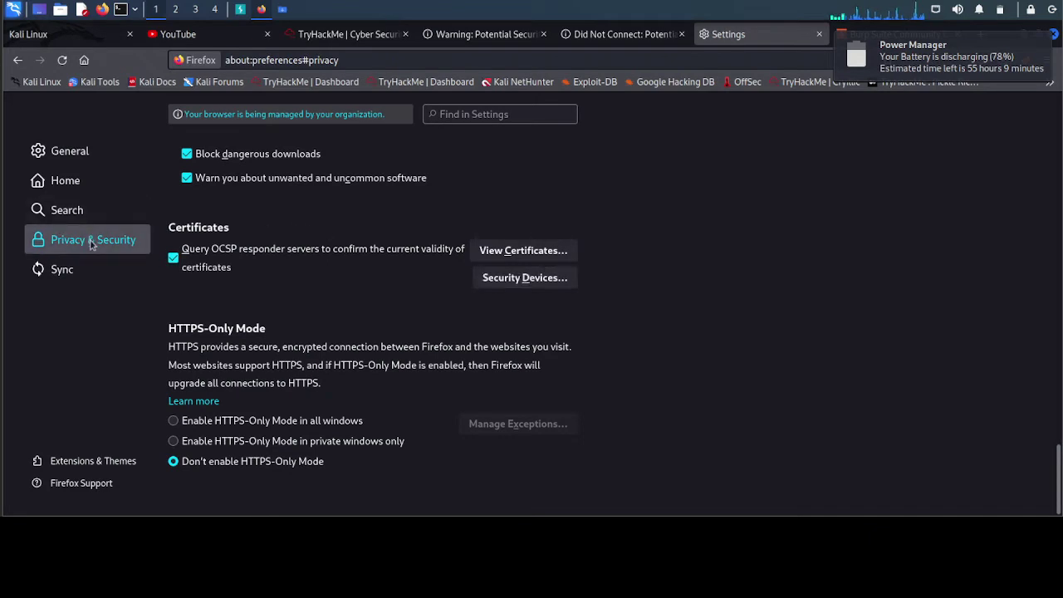
{"action": "left_click", "coordinate": [526, 252]}
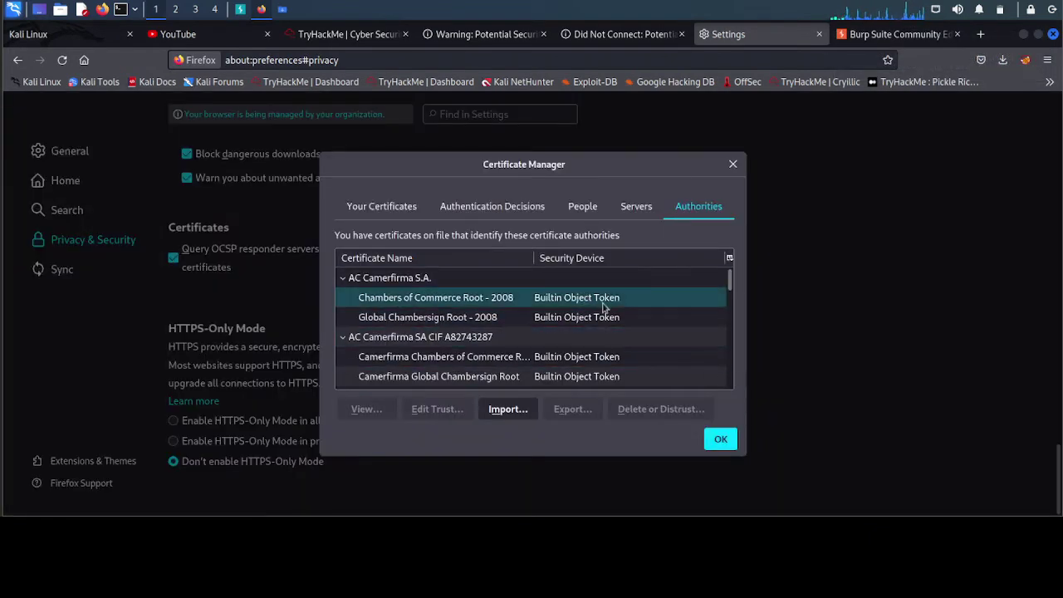
{"action": "scroll", "coordinate": [604, 309], "scroll_direction": "down", "scroll_amount": 1}
{"action": "left_click", "coordinate": [499, 410]}
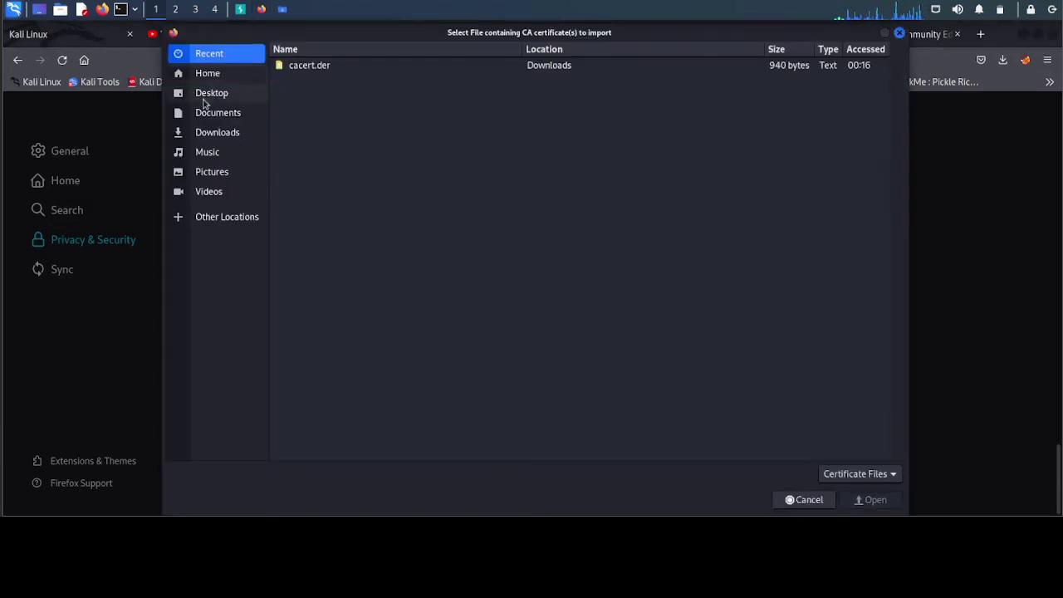
{"action": "left_click", "coordinate": [218, 136]}
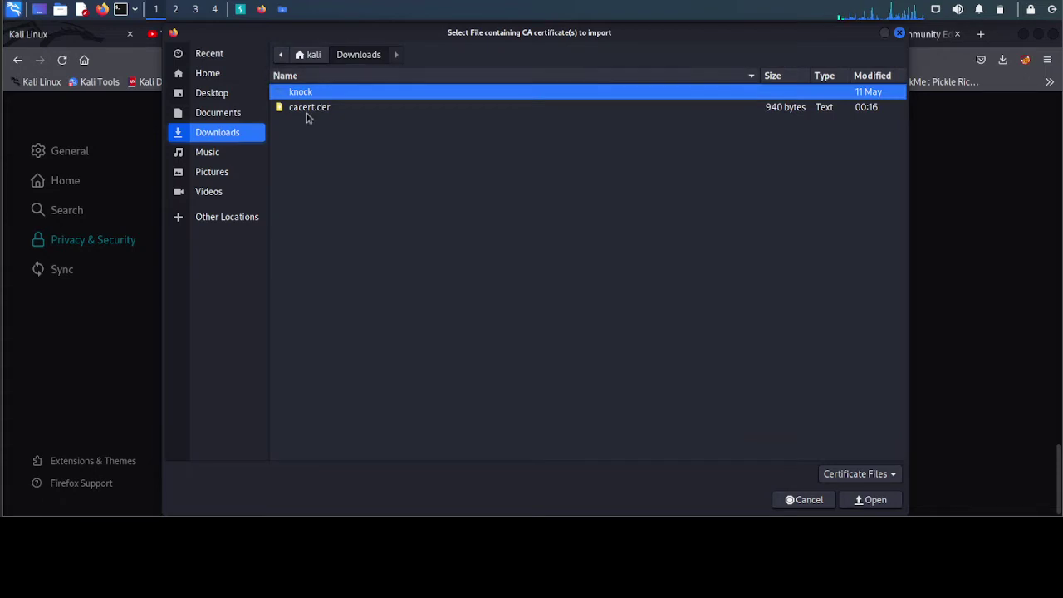
{"action": "left_click", "coordinate": [312, 109]}
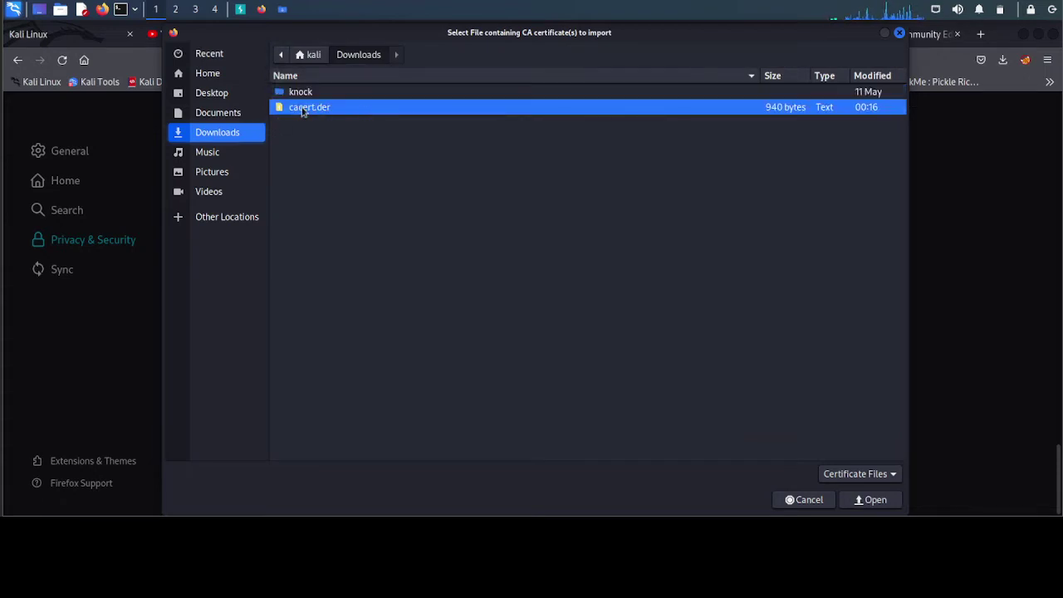
{"action": "left_click", "coordinate": [871, 499]}
- Trust the PortSwigger CA to identify websites, then reopen the authorities list
{"action": "left_click", "coordinate": [721, 440]}
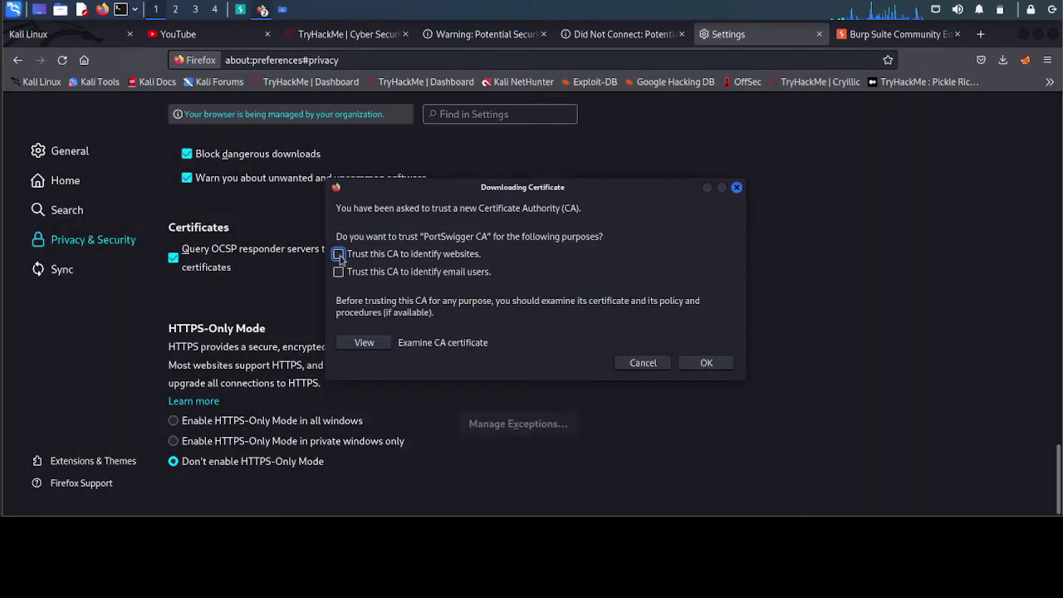
{"action": "left_click", "coordinate": [707, 364]}
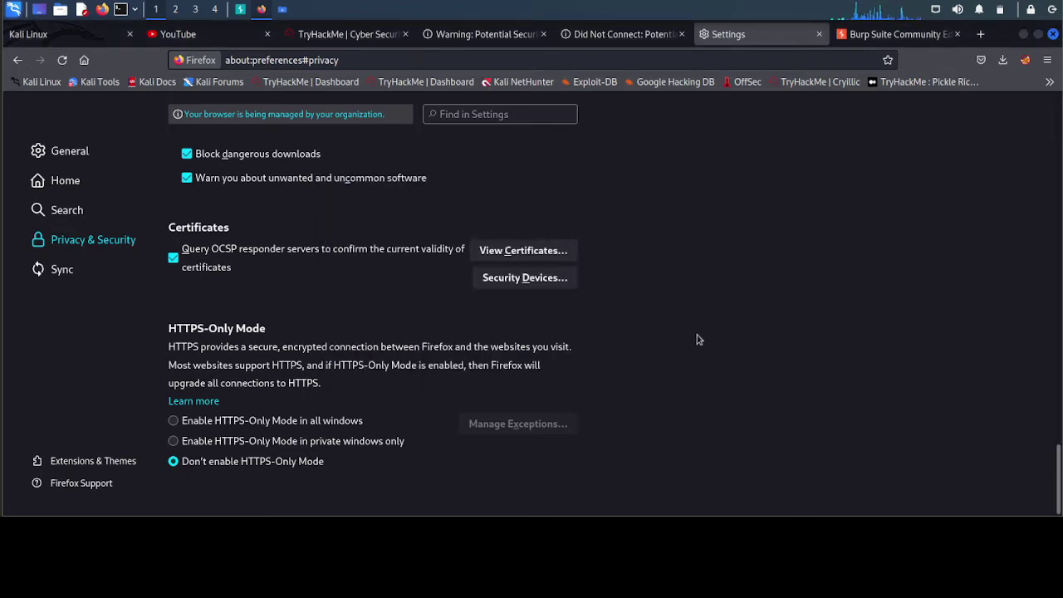
{"action": "left_click", "coordinate": [499, 252]}
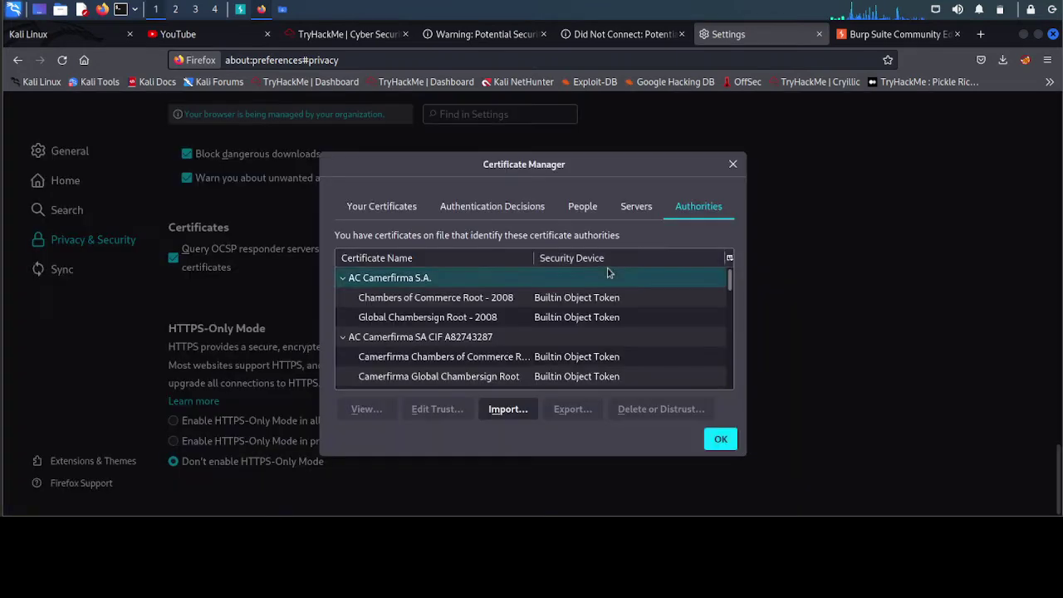
- Scroll the Authorities list down to PortSwigger CA and select it
{"action": "scroll", "coordinate": [565, 299], "scroll_direction": "down", "scroll_amount": 10}
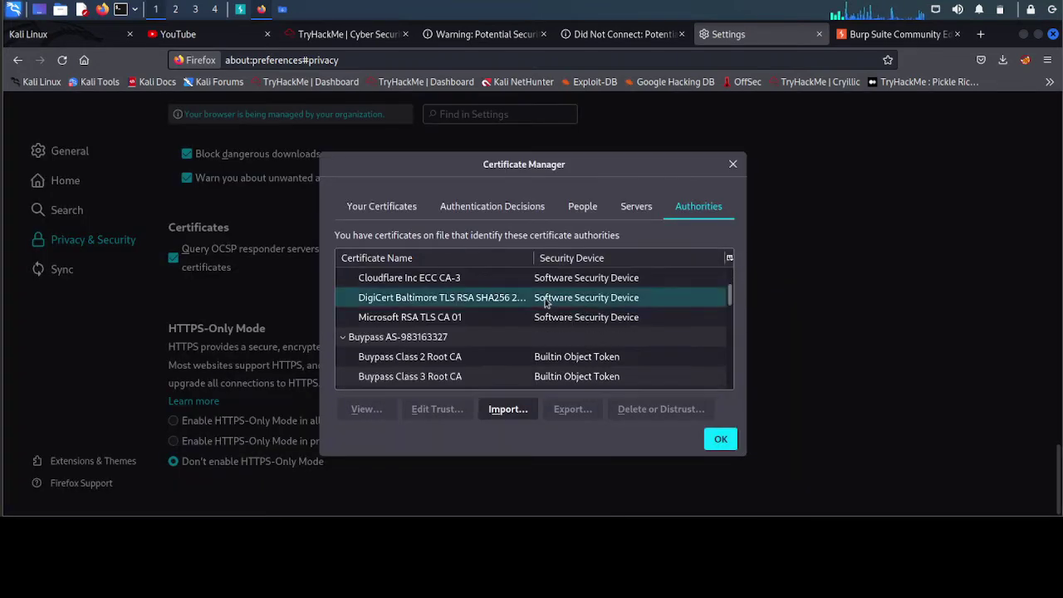
{"action": "scroll", "coordinate": [546, 303], "scroll_direction": "down", "scroll_amount": 15}
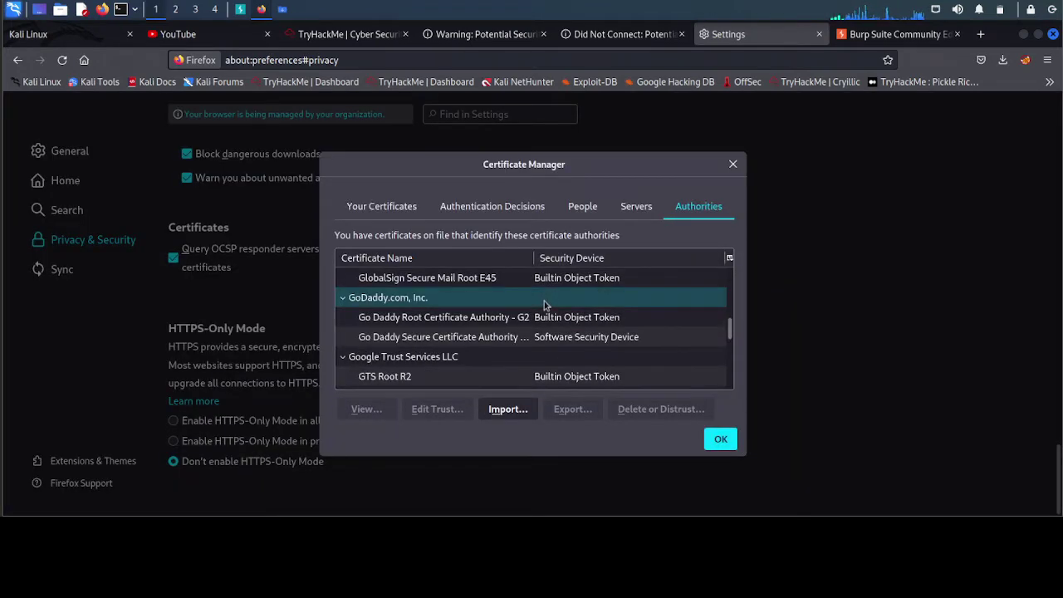
{"action": "scroll", "coordinate": [544, 304], "scroll_direction": "down", "scroll_amount": 15}
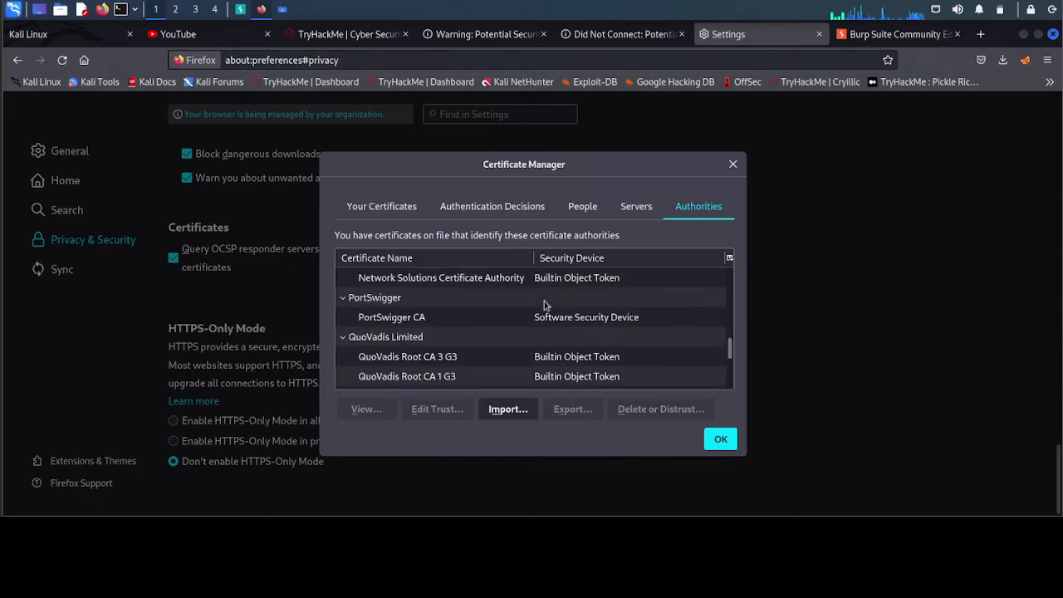
{"action": "scroll", "coordinate": [545, 304], "scroll_direction": "down", "scroll_amount": 5}
{"action": "scroll", "coordinate": [545, 305], "scroll_direction": "down", "scroll_amount": 8}
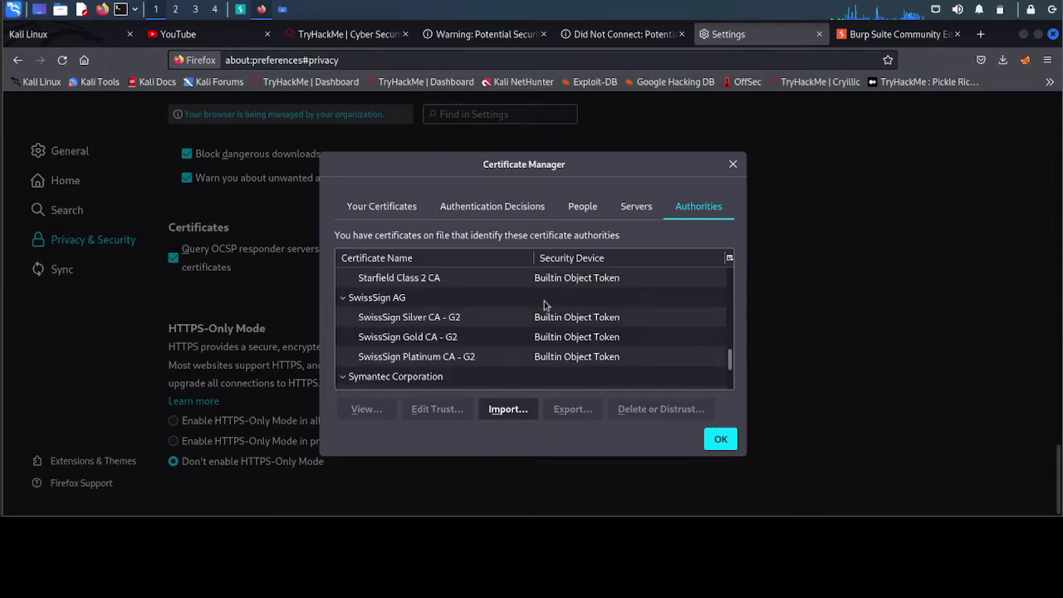
{"action": "scroll", "coordinate": [545, 301], "scroll_direction": "up", "scroll_amount": 20}
{"action": "scroll", "coordinate": [544, 301], "scroll_direction": "down", "scroll_amount": 3}
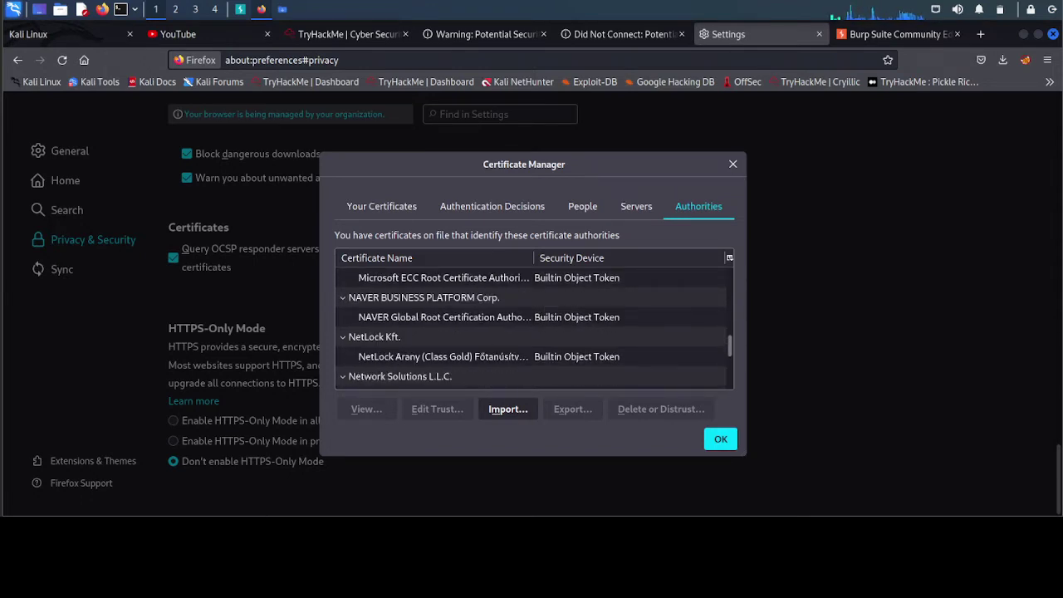
{"action": "scroll", "coordinate": [439, 339], "scroll_direction": "up", "scroll_amount": 3}
{"action": "scroll", "coordinate": [440, 331], "scroll_direction": "down", "scroll_amount": 3}
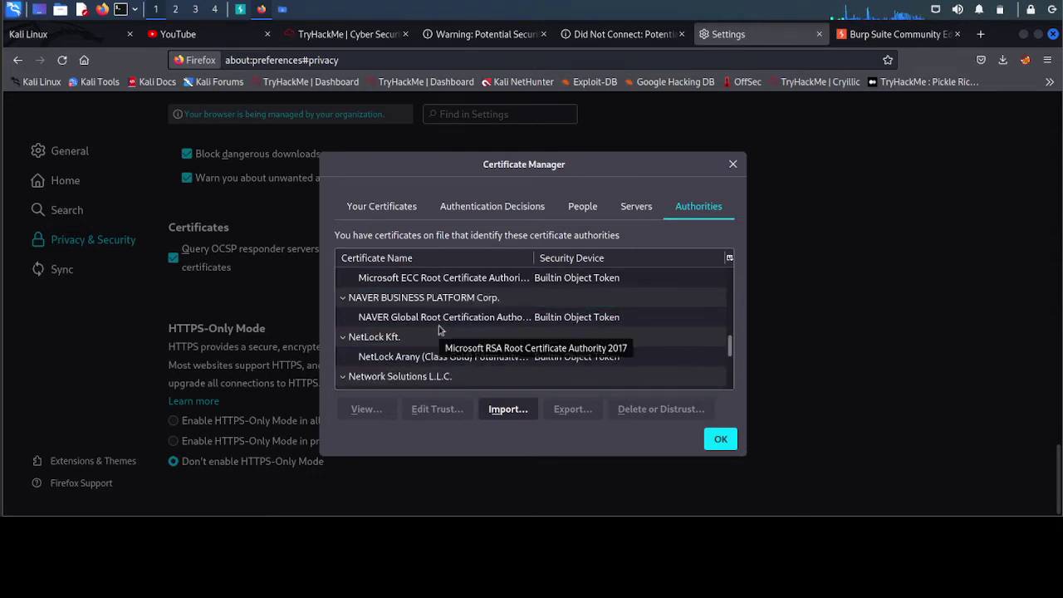
{"action": "scroll", "coordinate": [439, 330], "scroll_direction": "down", "scroll_amount": 3}
{"action": "left_click", "coordinate": [396, 314]}
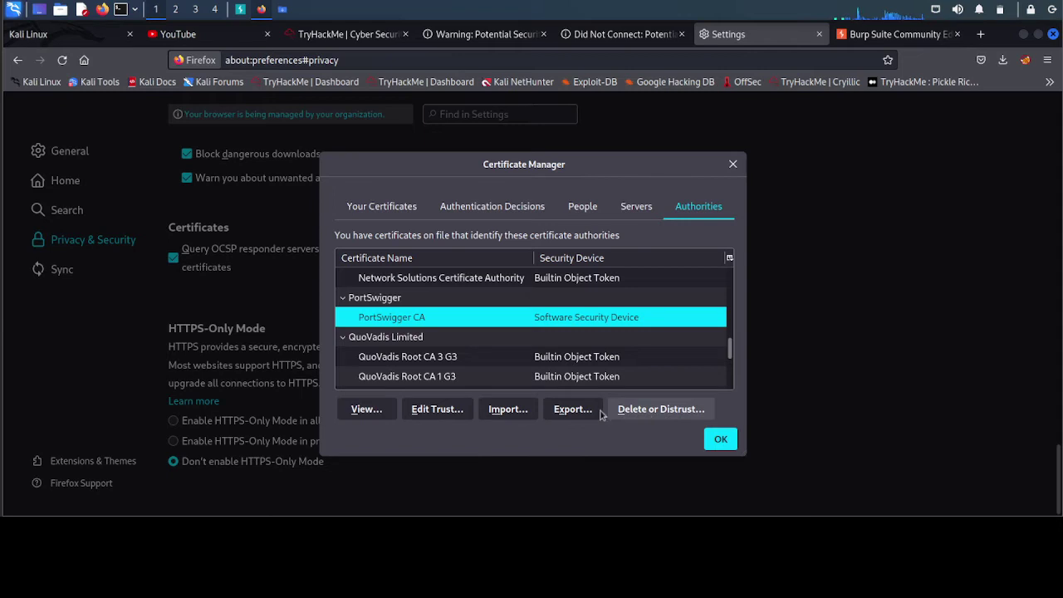
- Keep PortSwigger CA trusted for websites via Edit Trust and close the Certificate Manager
{"action": "left_click", "coordinate": [453, 415]}
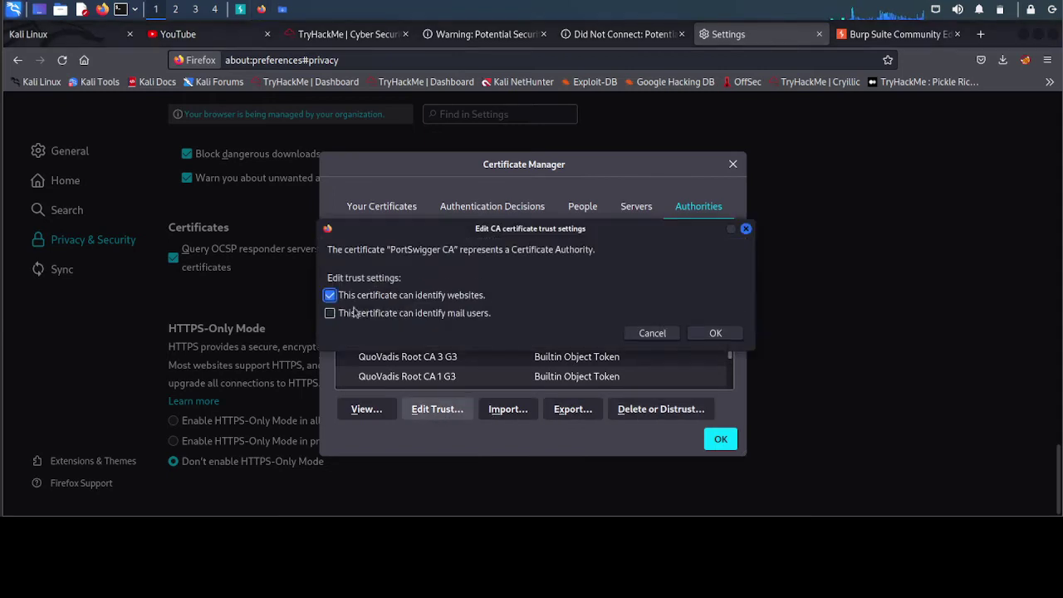
{"action": "left_click", "coordinate": [714, 333]}
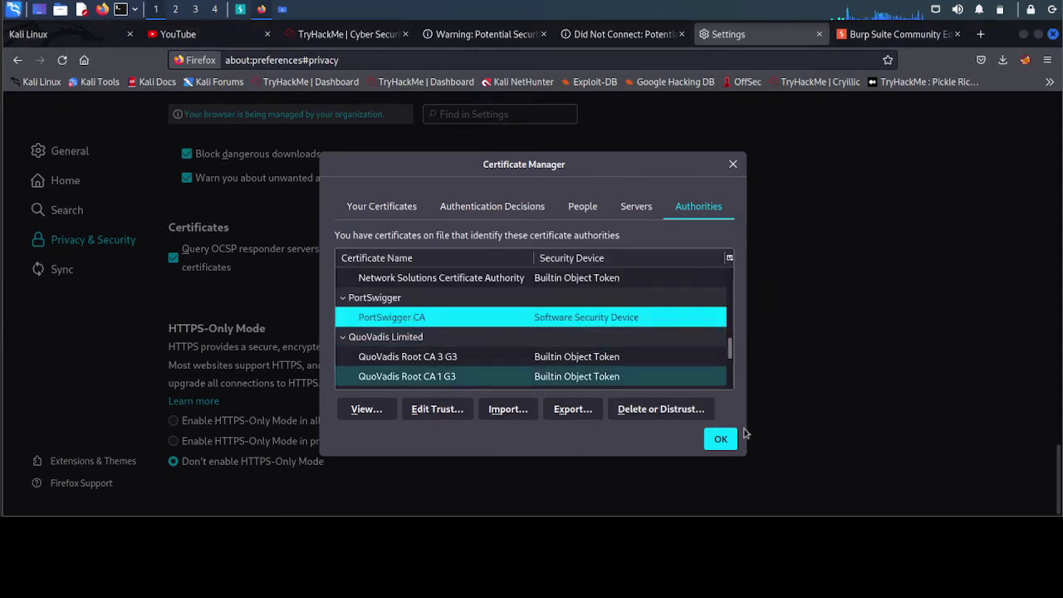
{"action": "left_click", "coordinate": [720, 438]}
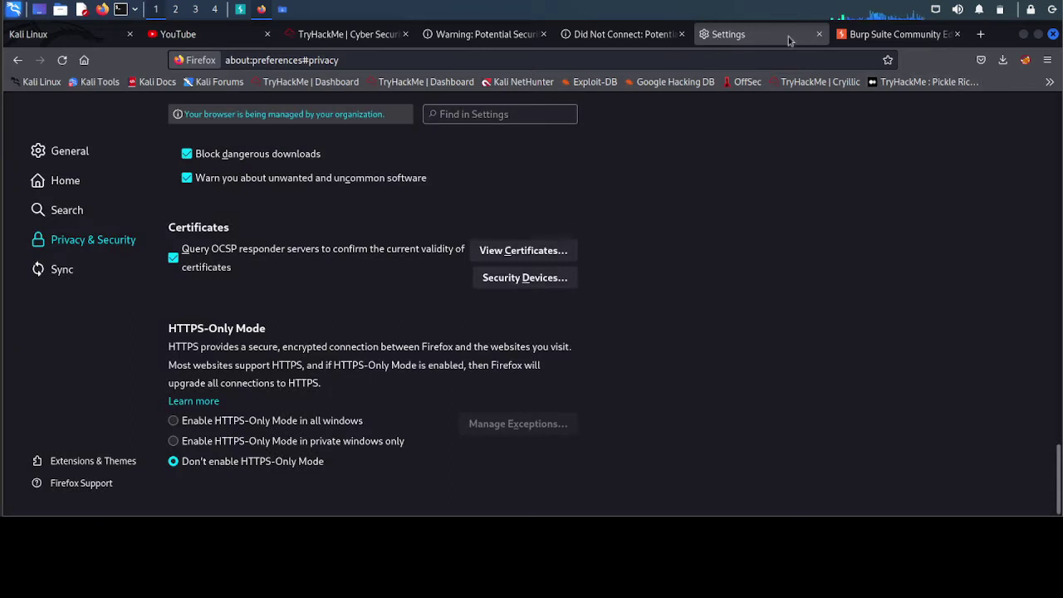
- Close the Burp page and reload facebook.com and youtube.com through the proxy
{"action": "left_click", "coordinate": [956, 34]}
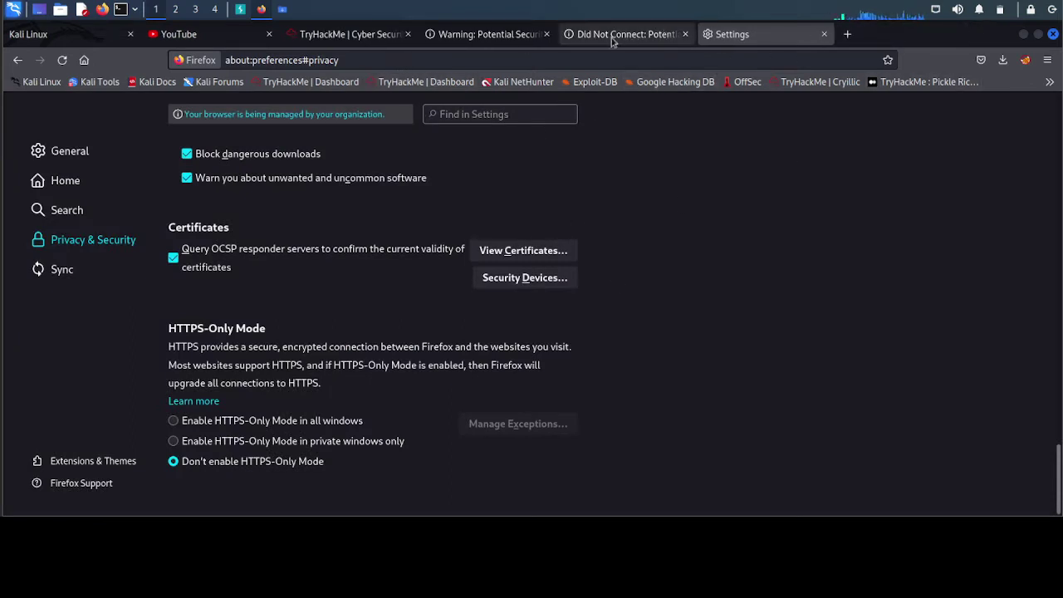
{"action": "left_click", "coordinate": [509, 36]}
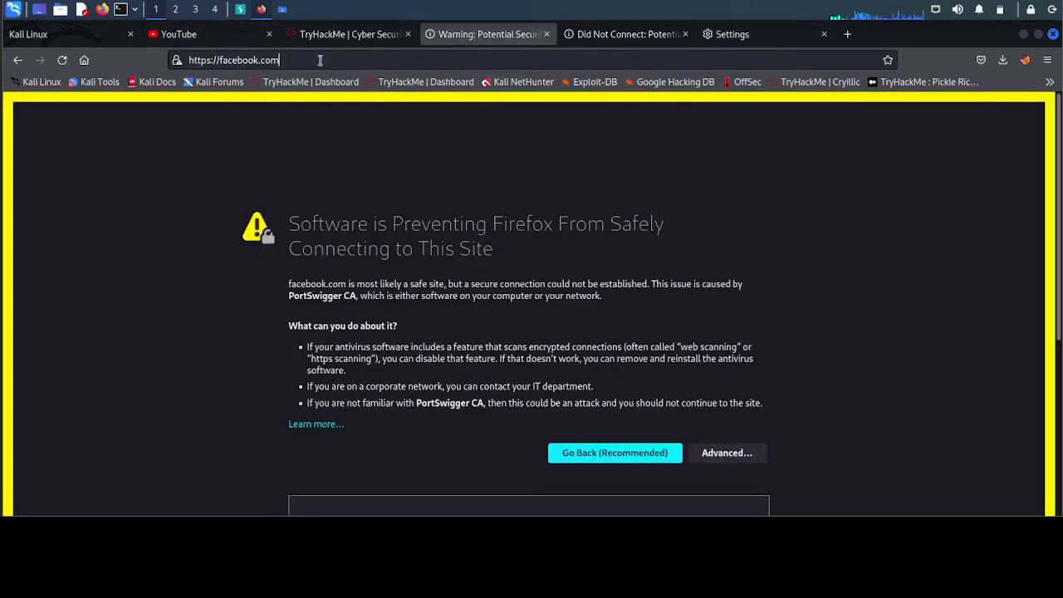
{"action": "left_click", "coordinate": [322, 60]}
{"action": "key", "text": "Return"}
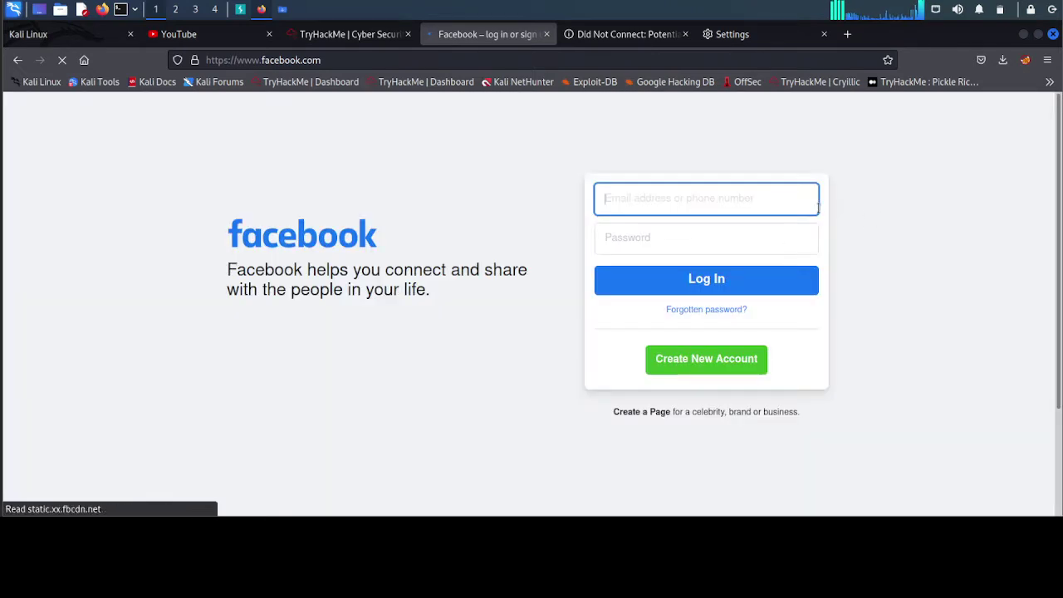
{"action": "left_click", "coordinate": [736, 203]}
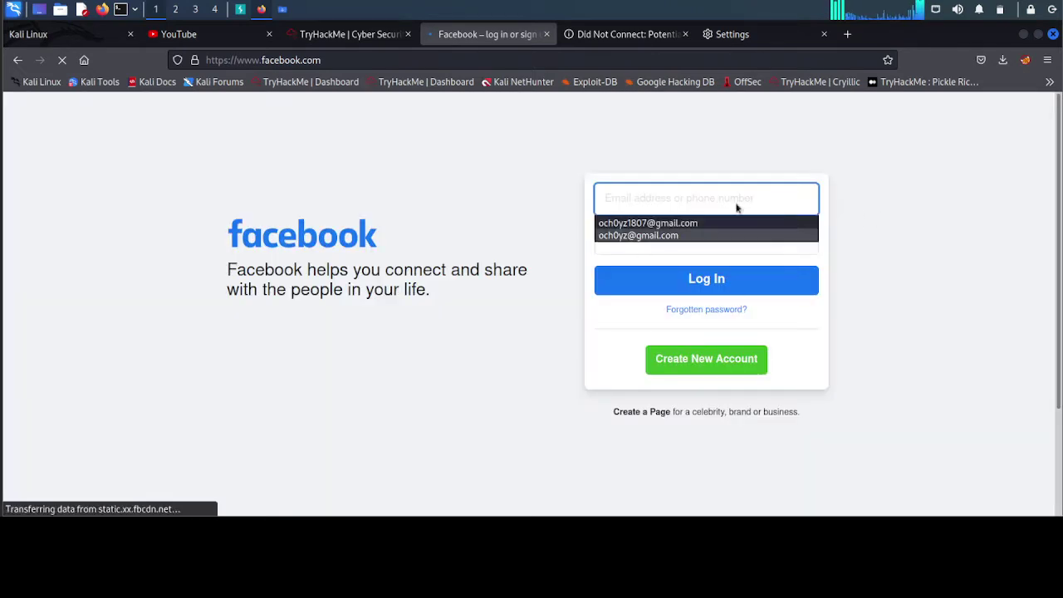
{"action": "left_click", "coordinate": [582, 36]}
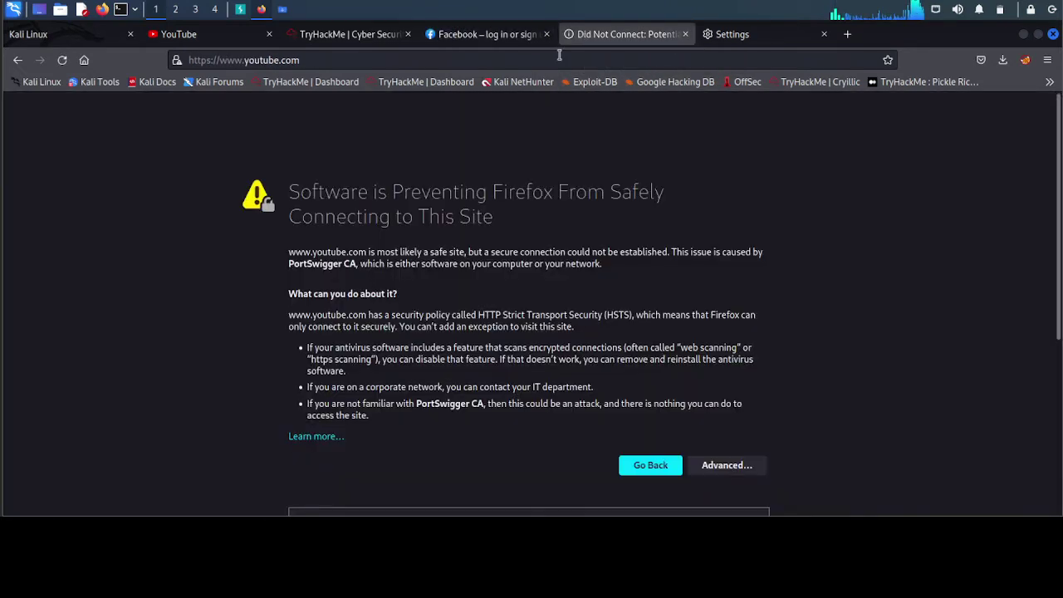
{"action": "left_click", "coordinate": [559, 58]}
{"action": "key", "text": "Return"}
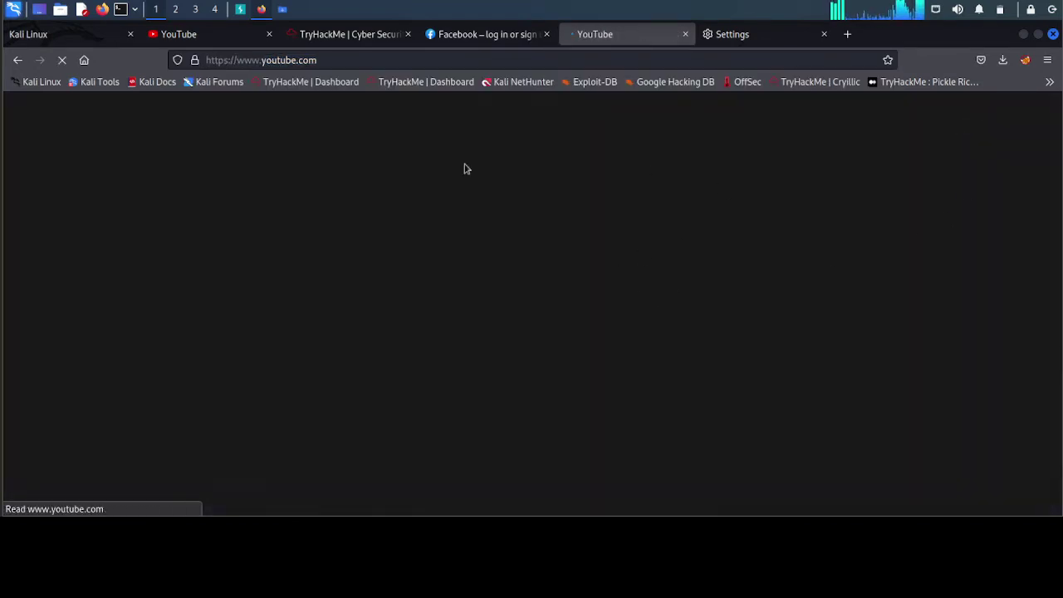
- Close the old YouTube and TryHackMe tabs and review the captured requests in Burp
{"action": "left_click", "coordinate": [270, 36]}
{"action": "left_click", "coordinate": [267, 36]}
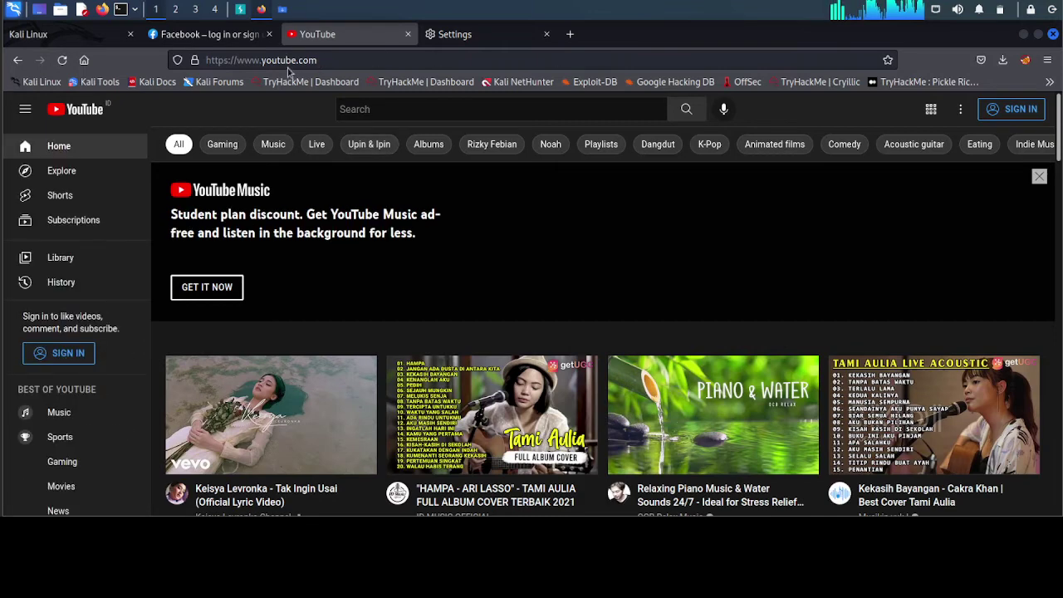
{"action": "left_click", "coordinate": [96, 35]}
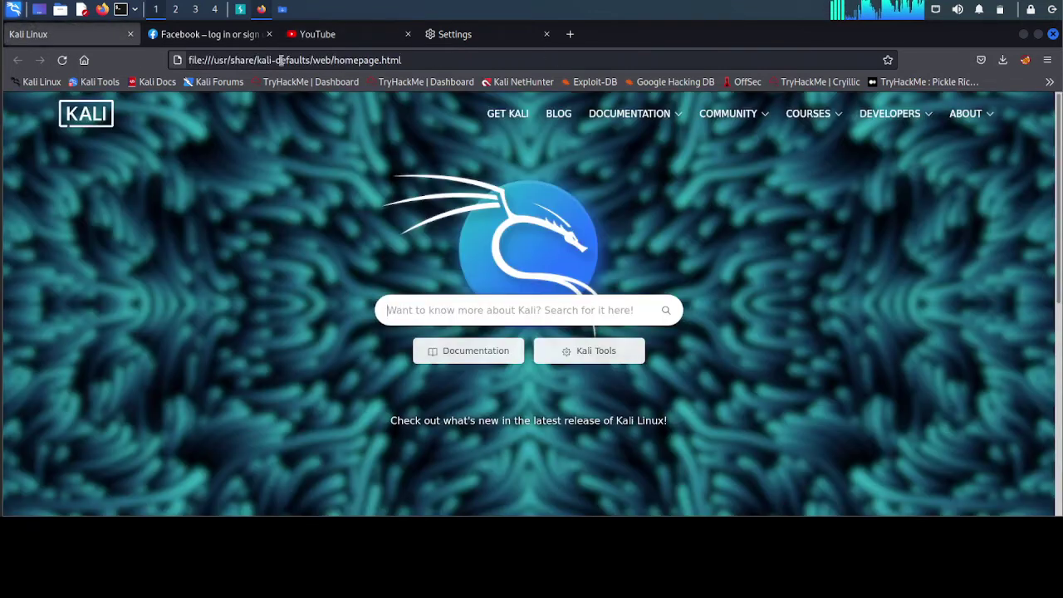
{"action": "left_click", "coordinate": [239, 10]}
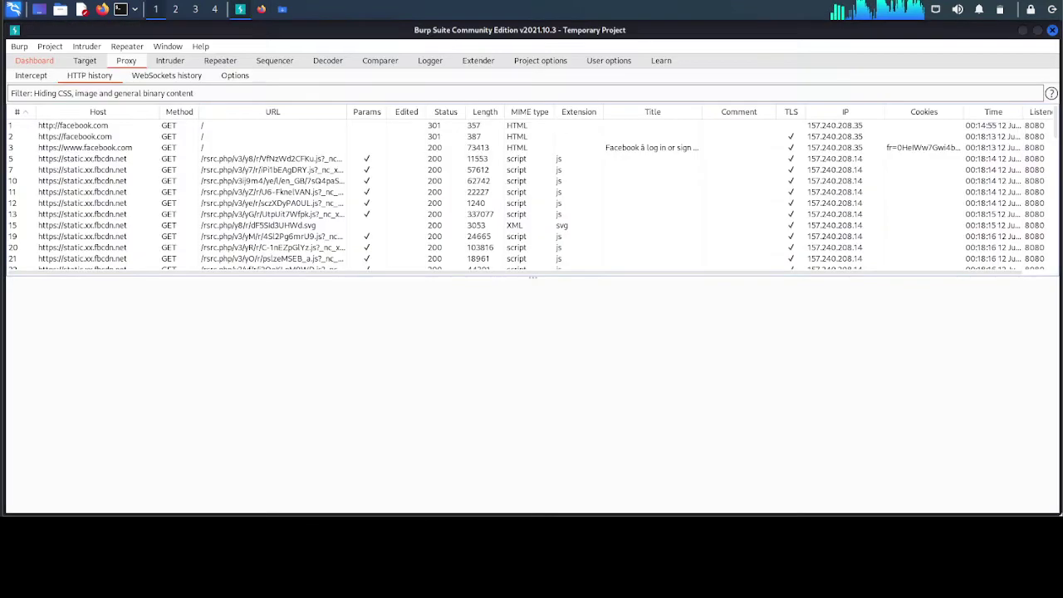
{"action": "scroll", "coordinate": [216, 207], "scroll_direction": "down", "scroll_amount": 15}
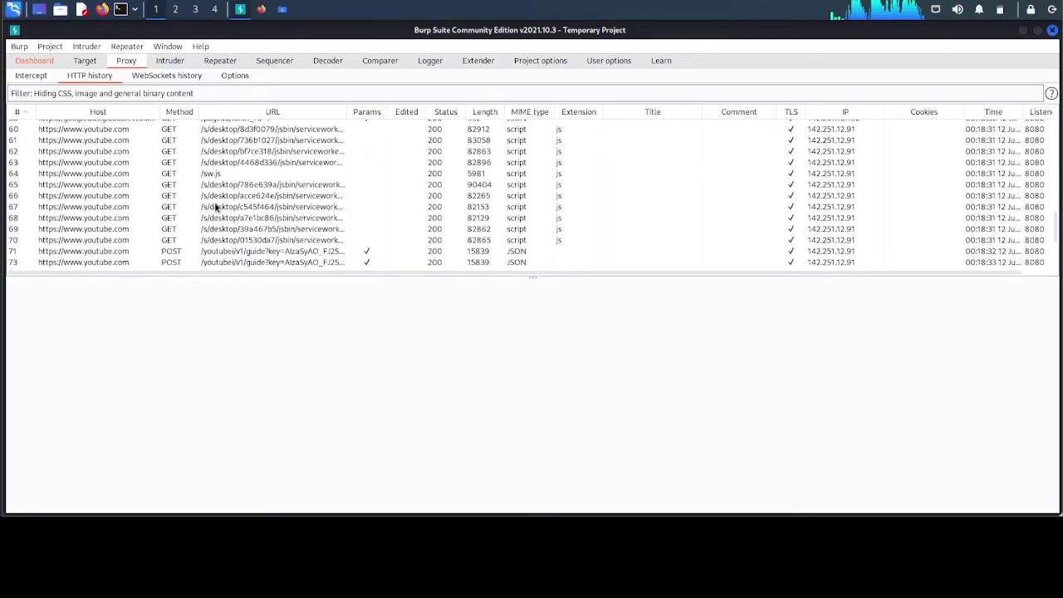
{"action": "scroll", "coordinate": [216, 207], "scroll_direction": "up", "scroll_amount": 20}
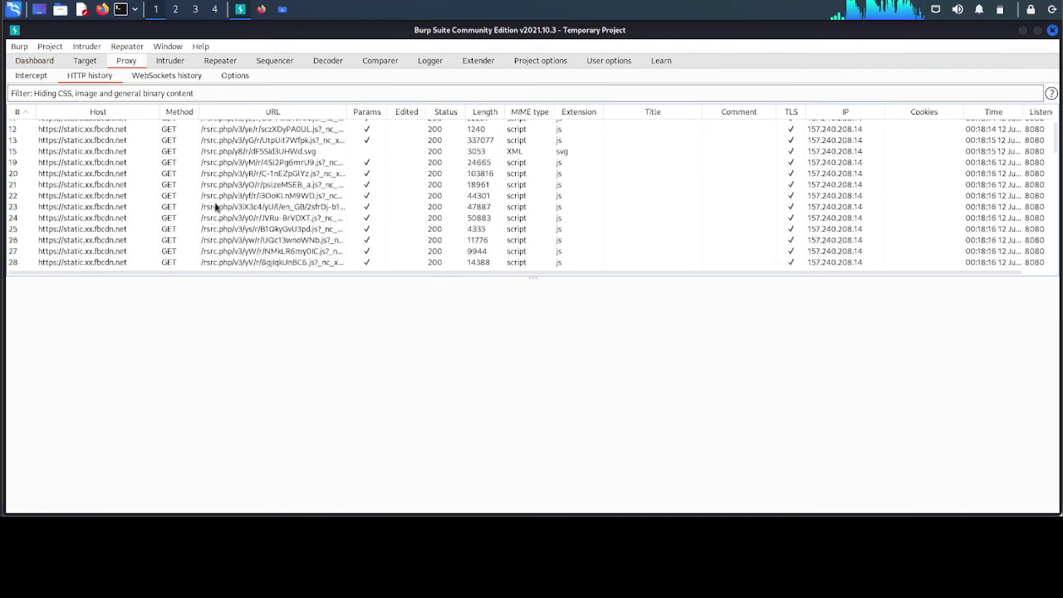
{"action": "scroll", "coordinate": [87, 166], "scroll_direction": "down", "scroll_amount": 18}
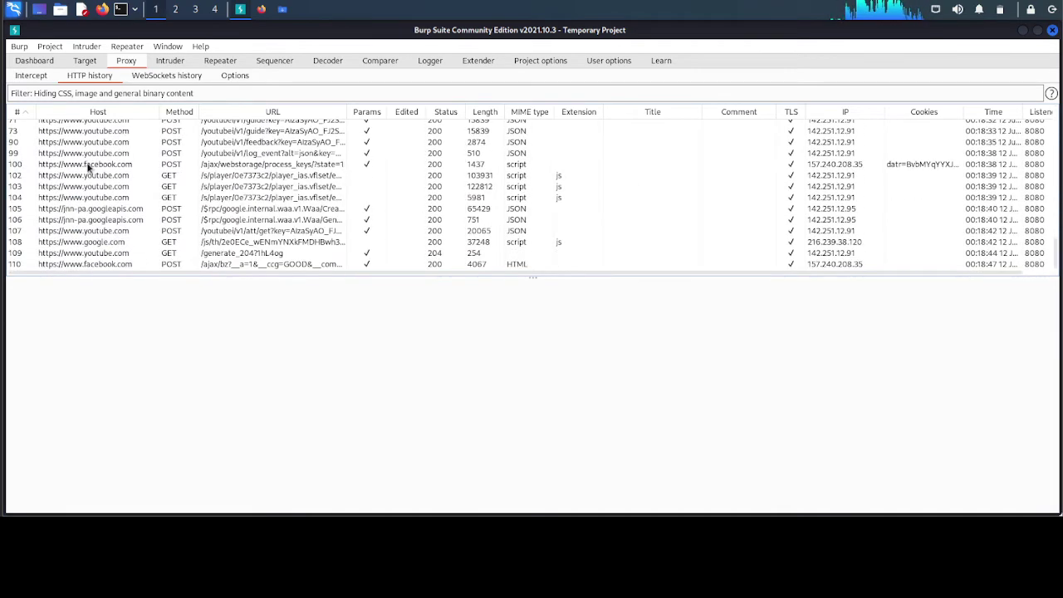
- Select all HTTP history entries, delete them after confirming, and return to Proxy > Intercept
{"action": "scroll", "coordinate": [89, 167], "scroll_direction": "up", "scroll_amount": 20}
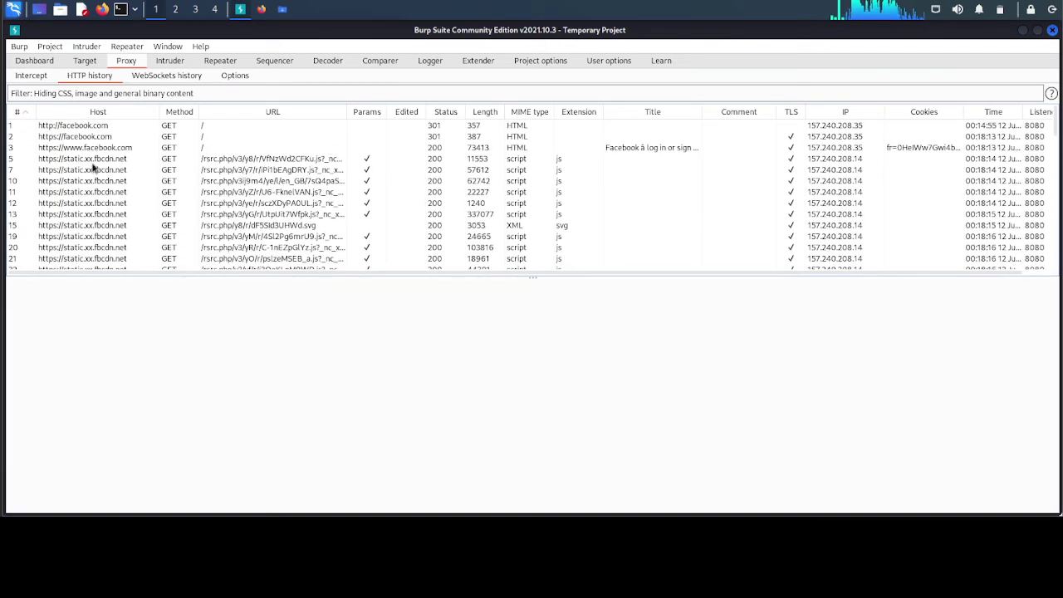
{"action": "left_click", "coordinate": [81, 126]}
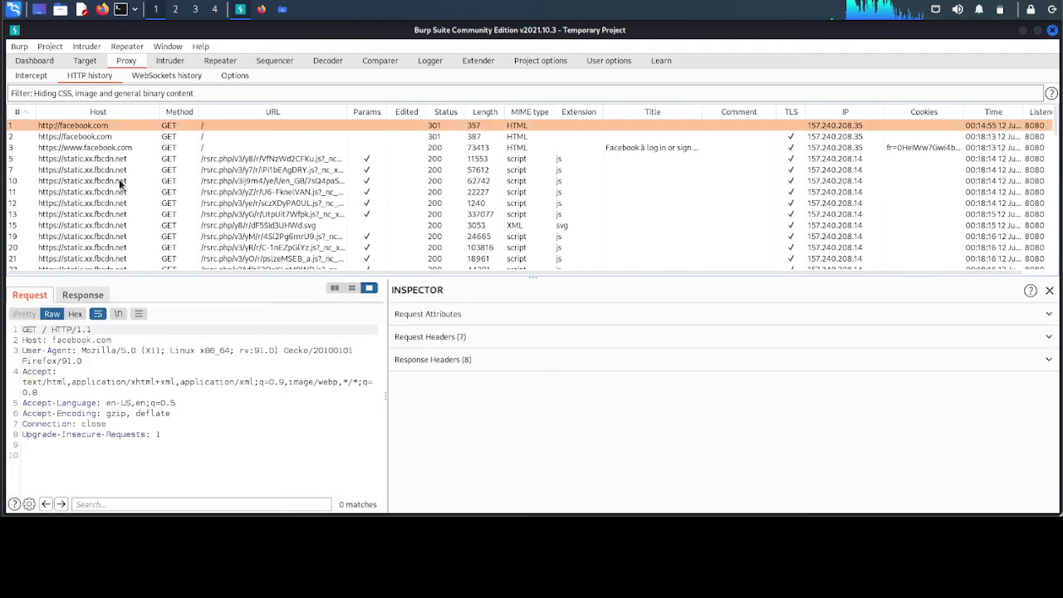
{"action": "key", "text": "ctrl+a"}
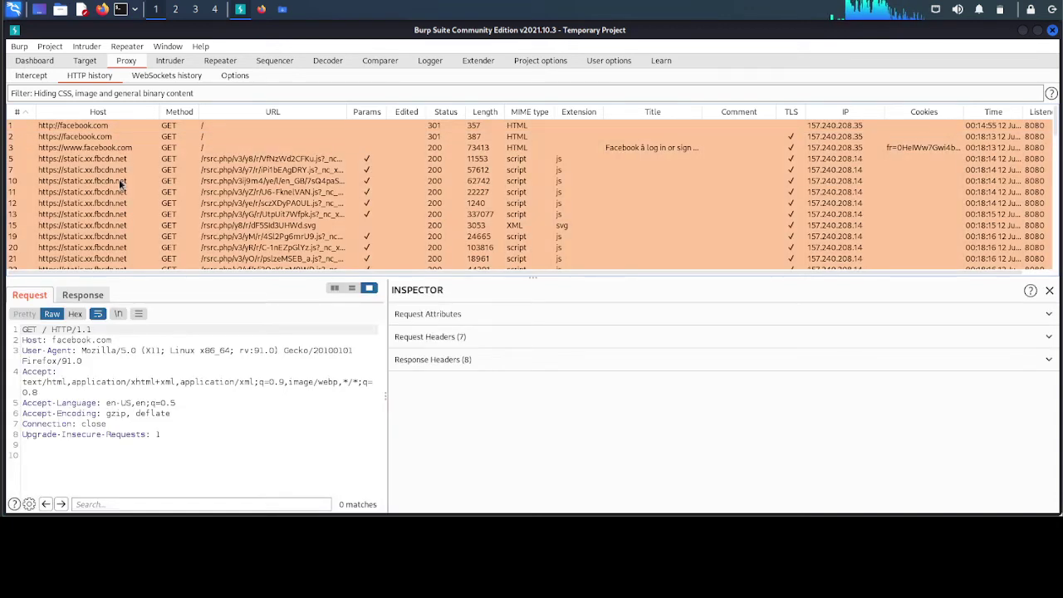
{"action": "right_click", "coordinate": [84, 131]}
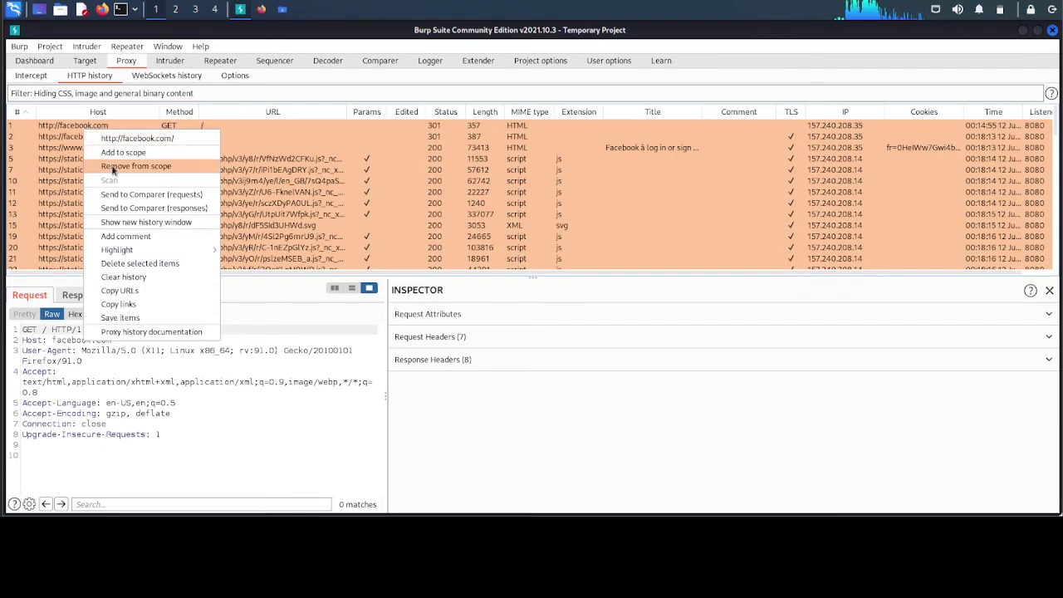
{"action": "left_click", "coordinate": [113, 167]}
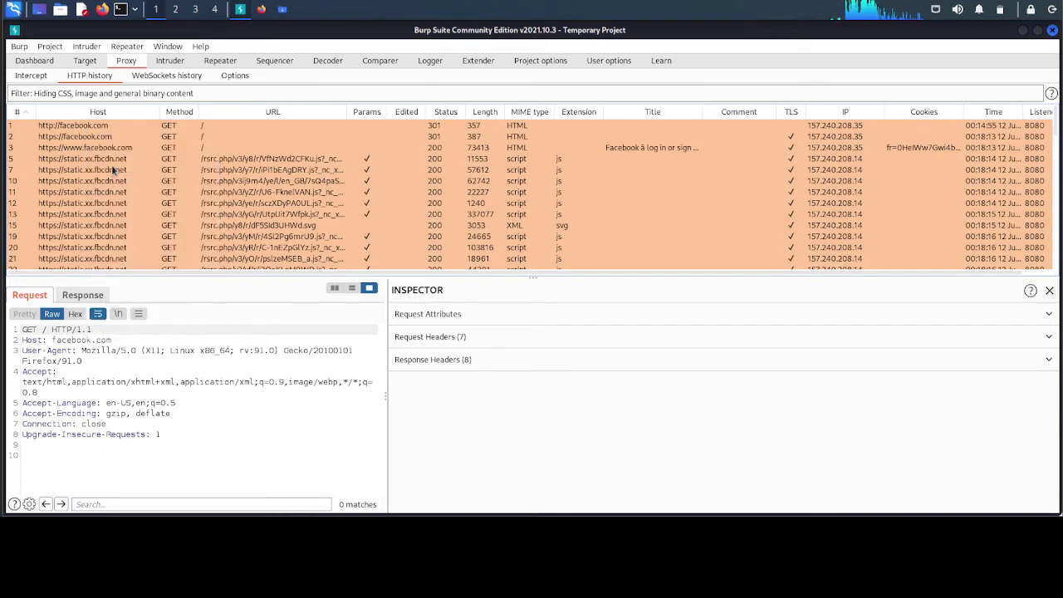
{"action": "right_click", "coordinate": [54, 130]}
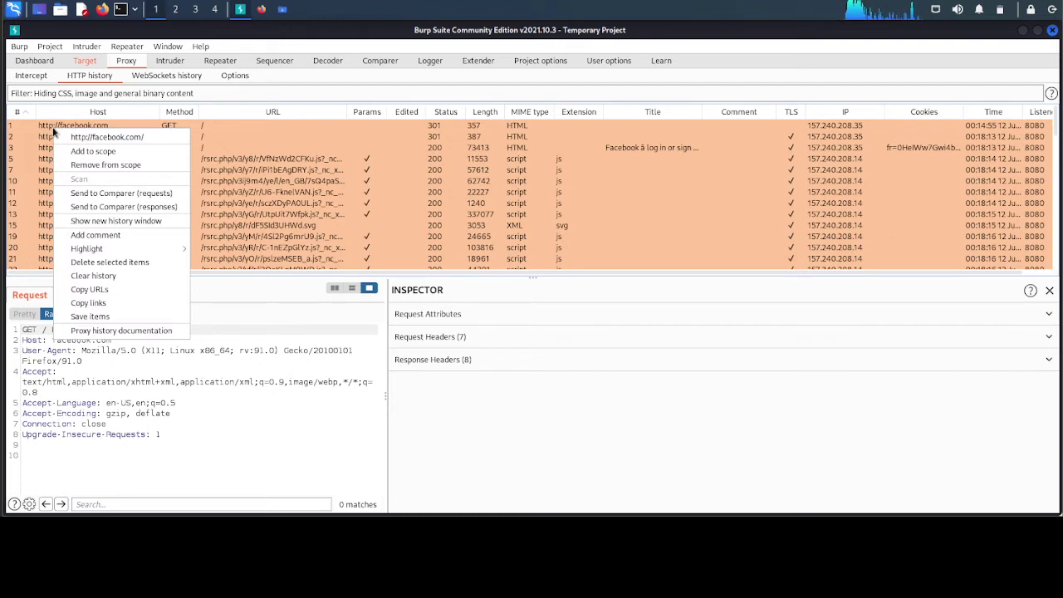
{"action": "left_click", "coordinate": [108, 263]}
{"action": "left_click", "coordinate": [568, 294]}
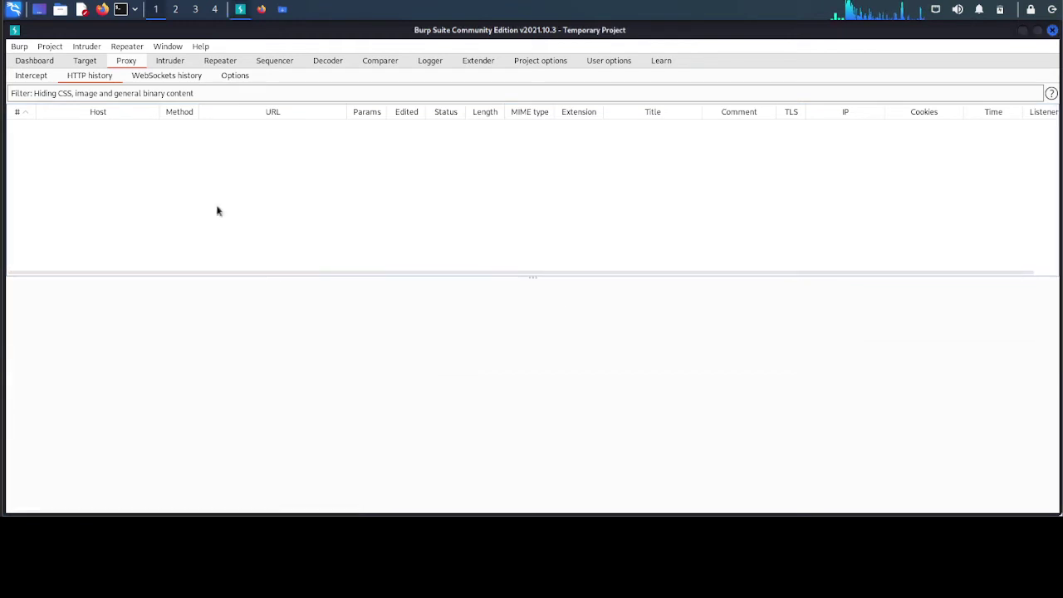
{"action": "left_click", "coordinate": [29, 76]}
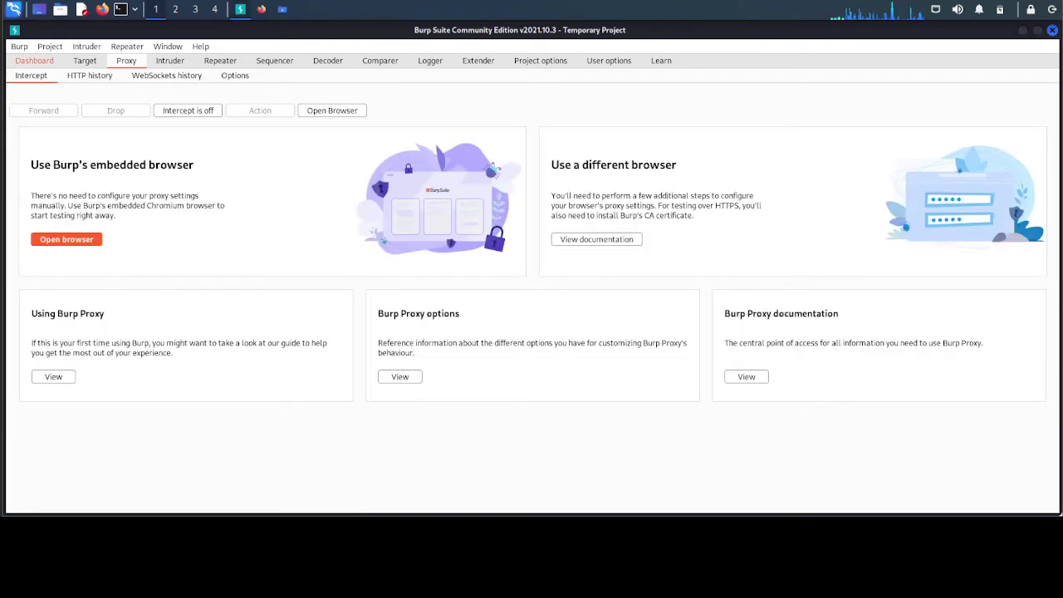
- Load kali.org from Firefox's KALI link and view the new requests in Burp's HTTP history
{"action": "left_click", "coordinate": [261, 10]}
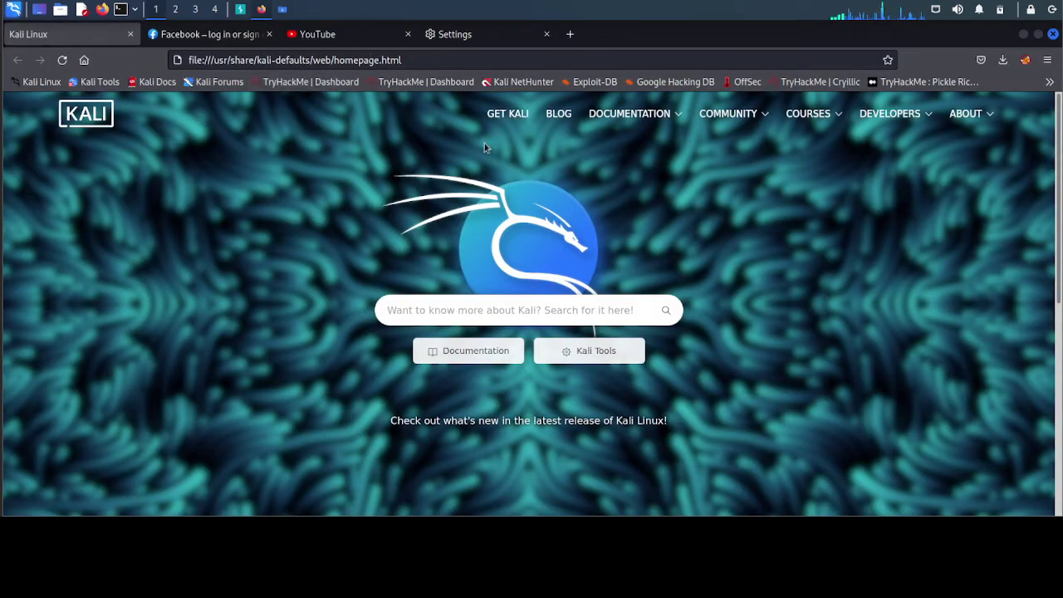
{"action": "left_click", "coordinate": [93, 120]}
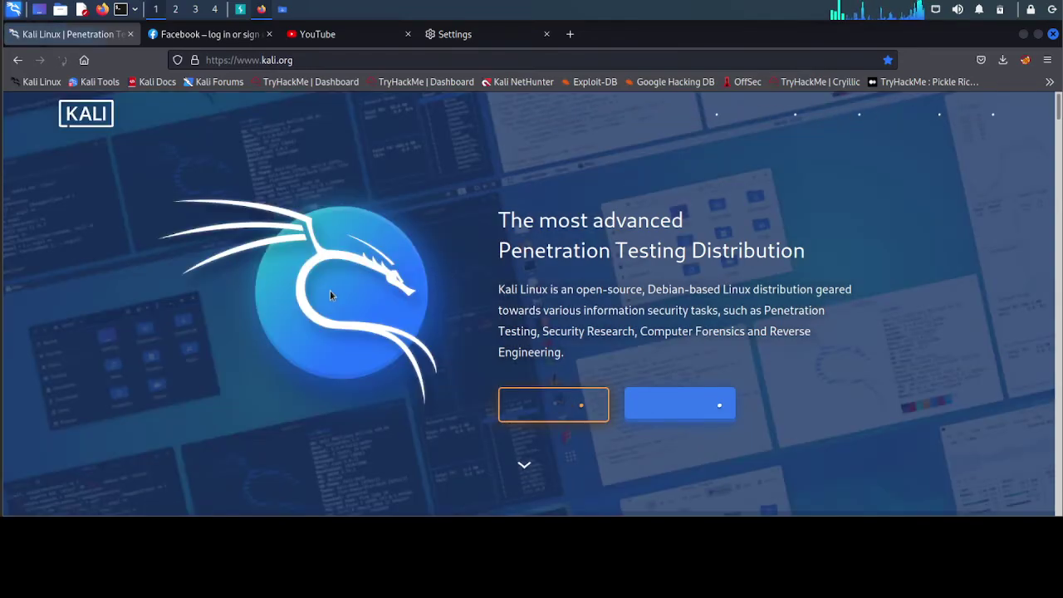
{"action": "key", "text": "alt+Tab"}
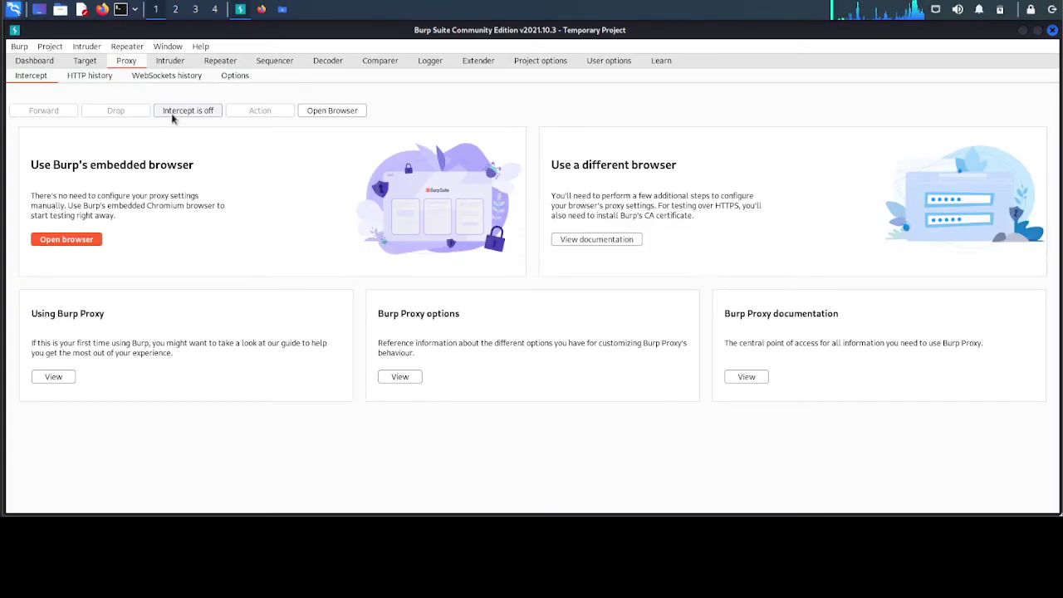
{"action": "left_click", "coordinate": [90, 75]}
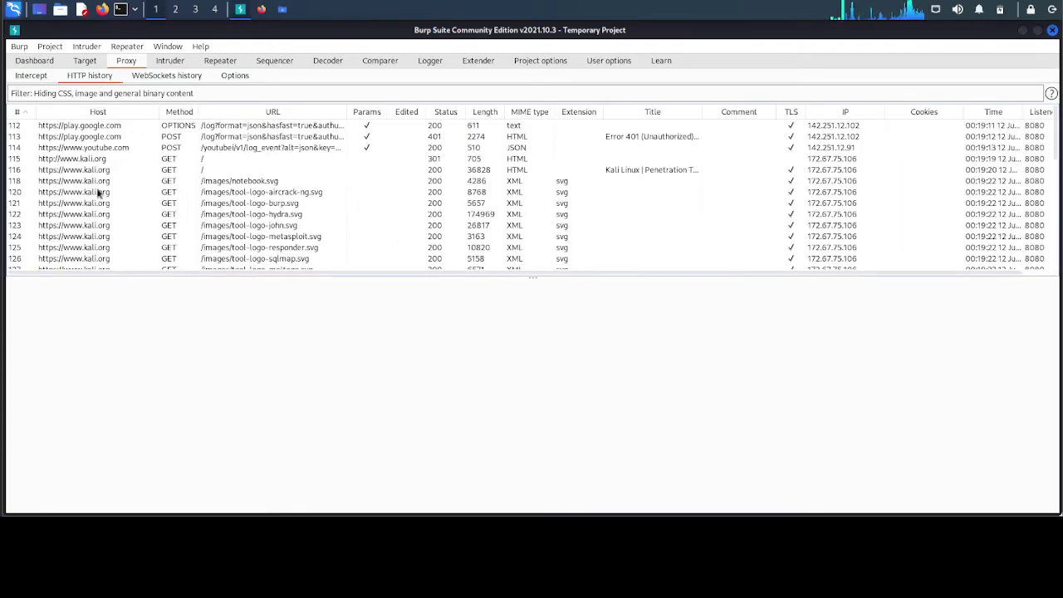
- Inspect the kali-dragon-icon.svg, play.google.com OPTIONS and kali.org homepage GET requests
{"action": "scroll", "coordinate": [98, 193], "scroll_direction": "down", "scroll_amount": 10}
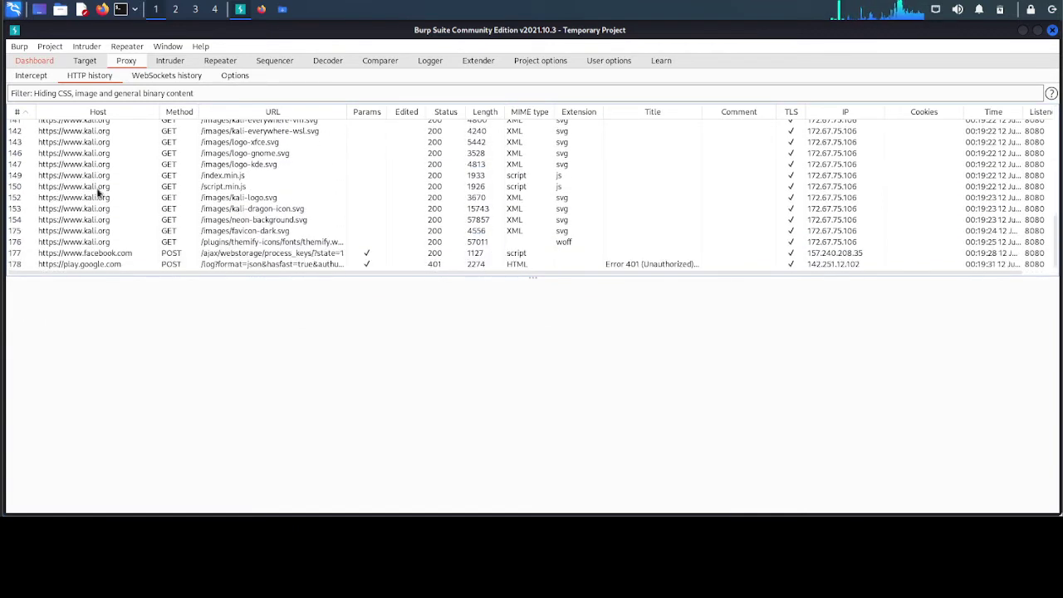
{"action": "left_click", "coordinate": [91, 209]}
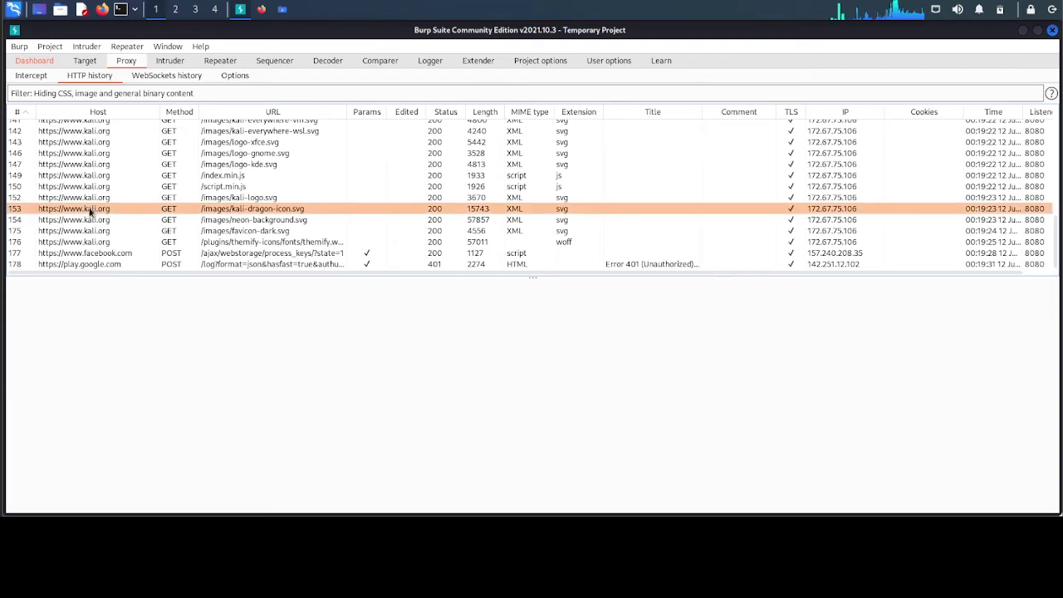
{"action": "scroll", "coordinate": [94, 210], "scroll_direction": "up", "scroll_amount": 10}
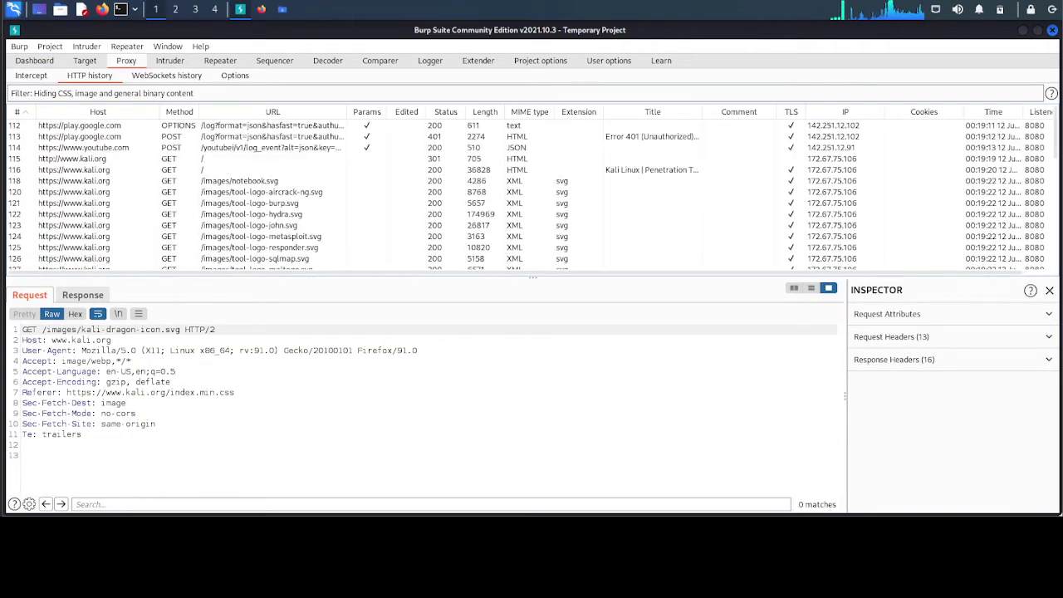
{"action": "left_click", "coordinate": [76, 125]}
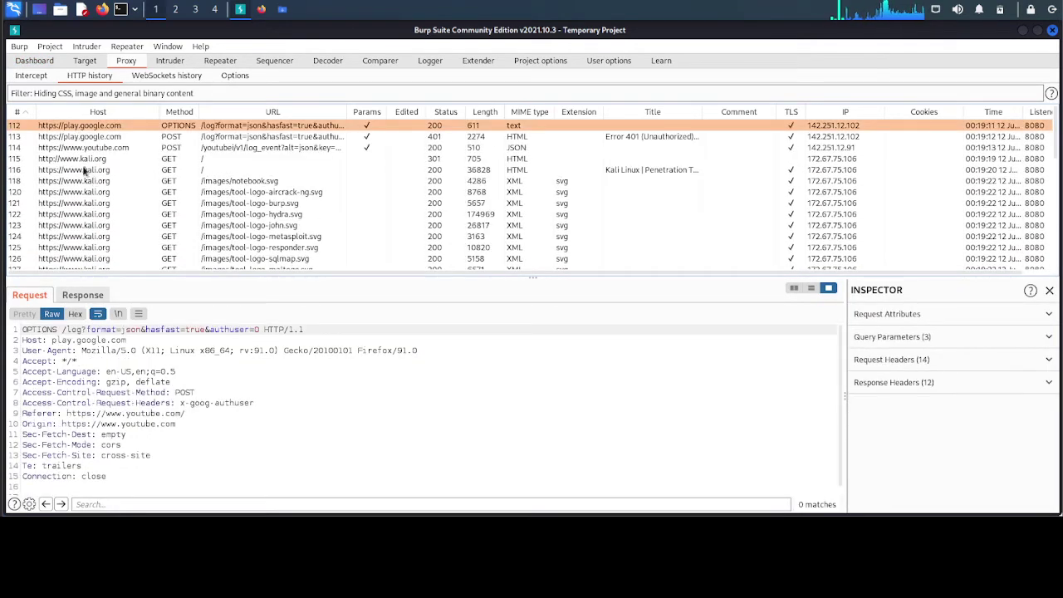
{"action": "scroll", "coordinate": [85, 193], "scroll_direction": "down", "scroll_amount": 10}
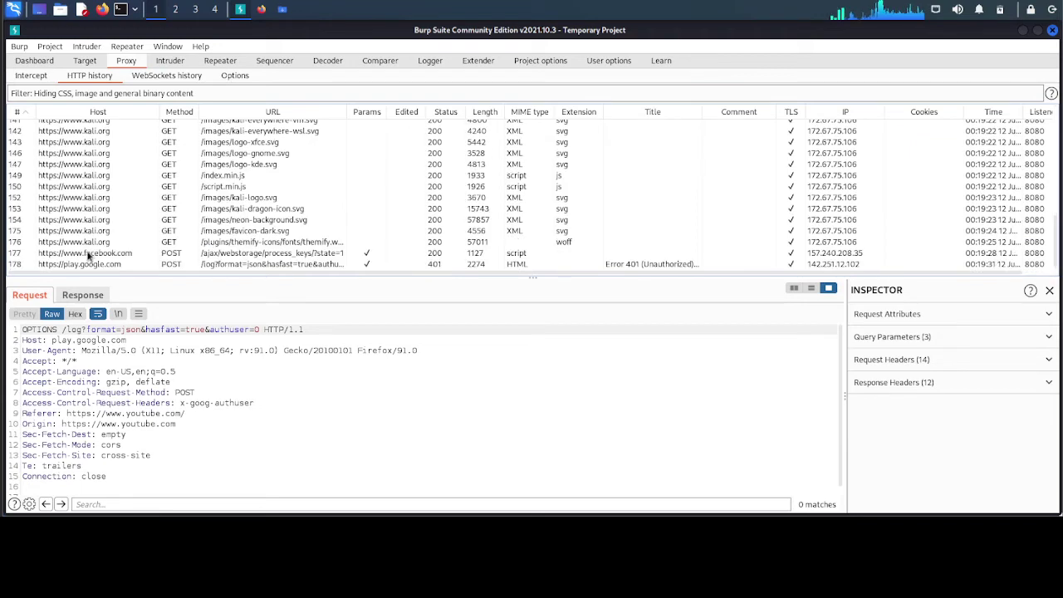
{"action": "scroll", "coordinate": [78, 164], "scroll_direction": "up", "scroll_amount": 10}
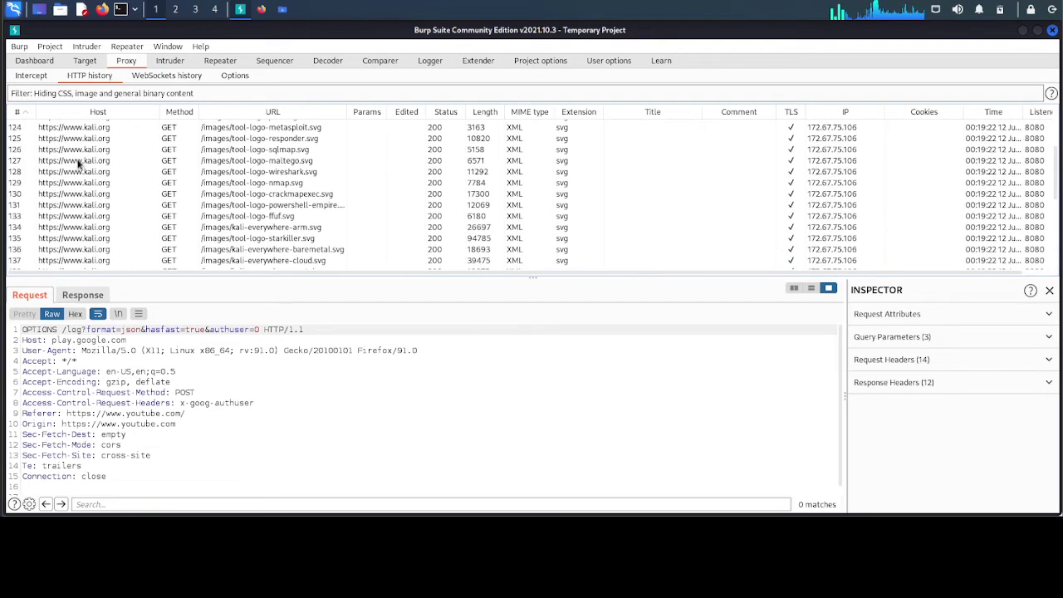
{"action": "left_click", "coordinate": [73, 170]}
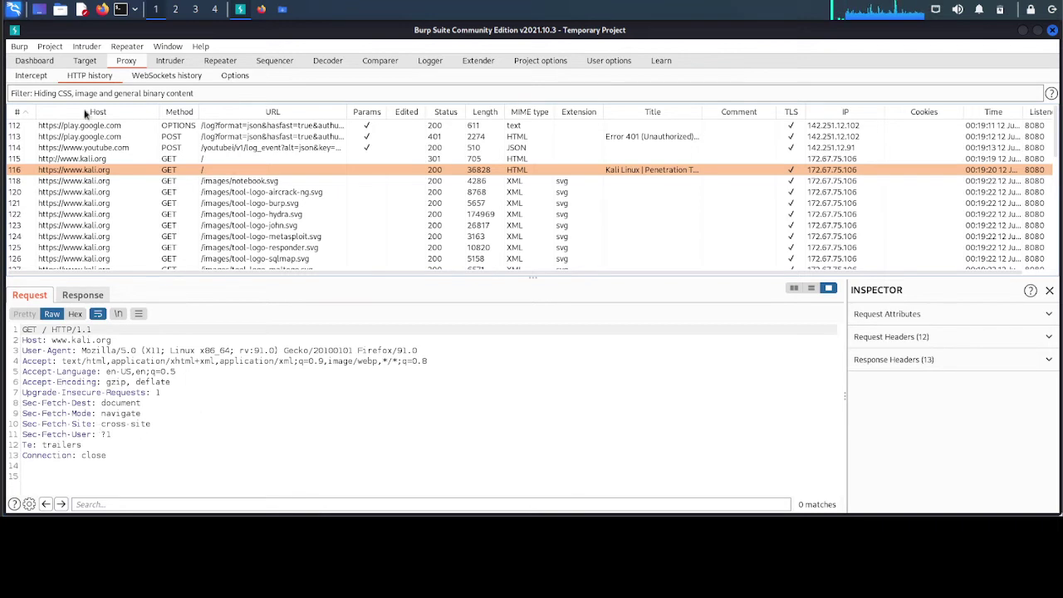
- Select all proxy history entries in Burp and delete them
{"action": "key", "text": "ctrl+a"}
{"action": "right_click", "coordinate": [58, 158]}
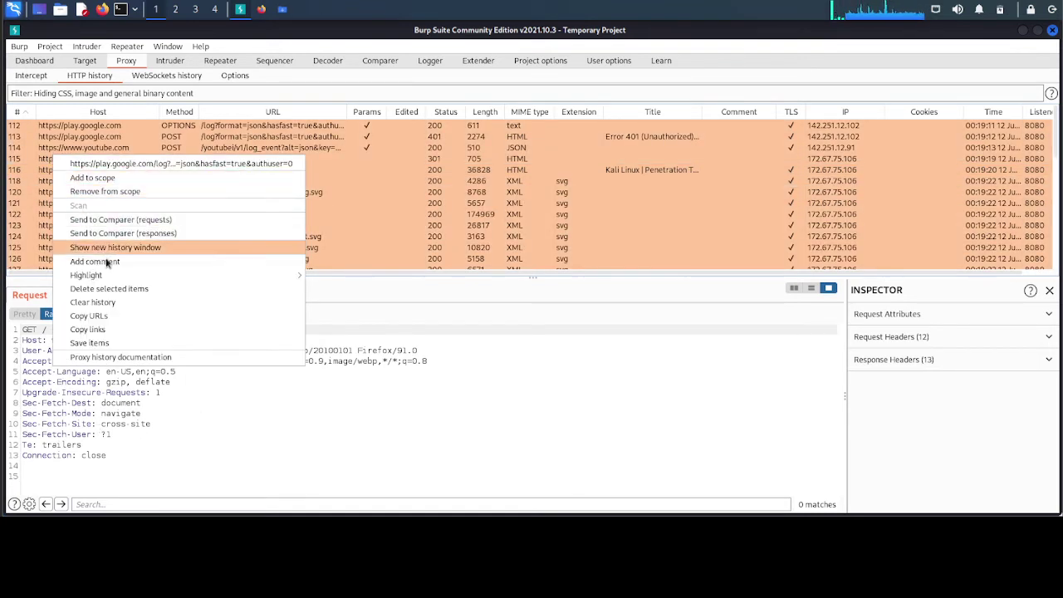
{"action": "left_click", "coordinate": [116, 288]}
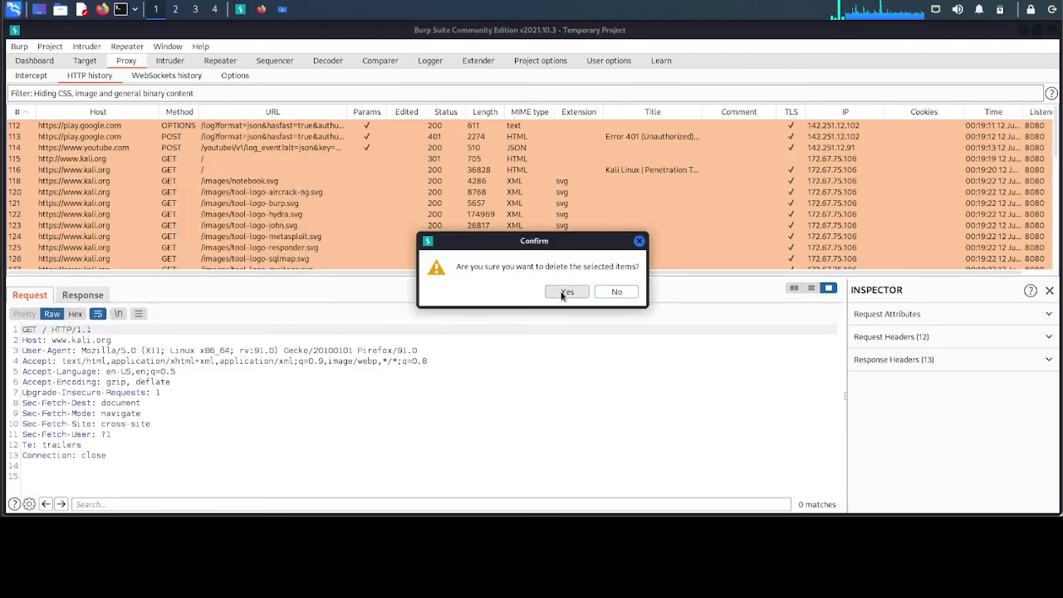
{"action": "left_click", "coordinate": [557, 292]}
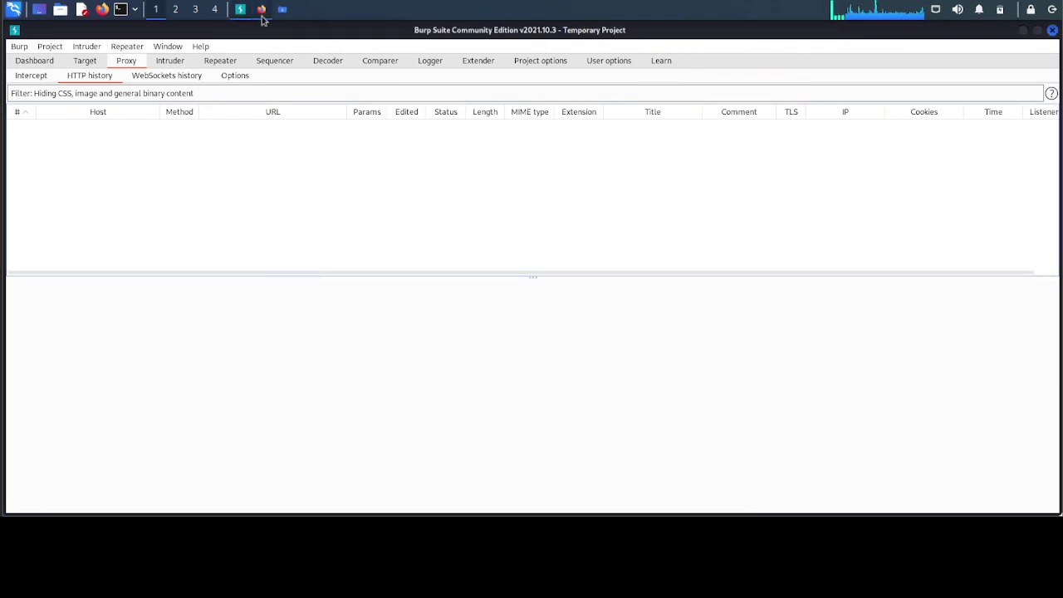
- Close Firefox's Facebook, YouTube and Settings tabs, leaving kali.org open
{"action": "left_click", "coordinate": [260, 10]}
{"action": "left_click", "coordinate": [269, 36]}
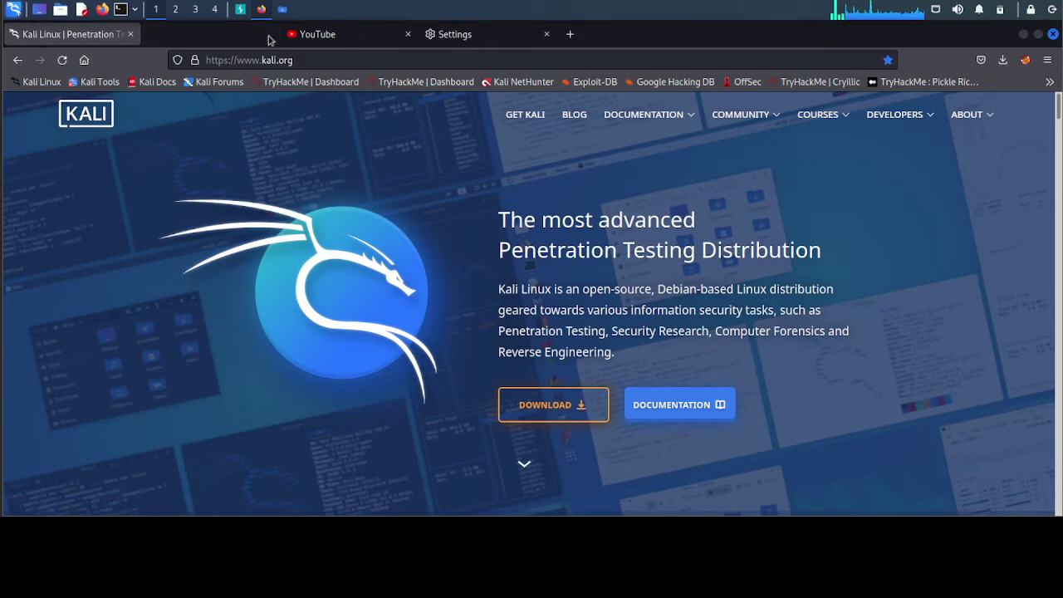
{"action": "left_click", "coordinate": [270, 37]}
{"action": "middle_click", "coordinate": [225, 42]}
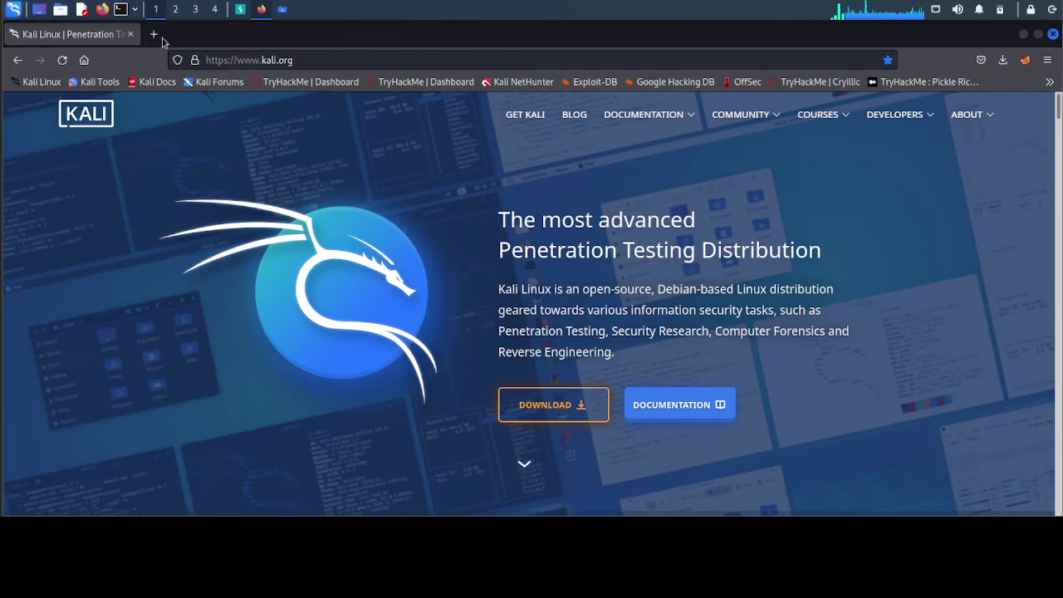
- Load teguhsite.000webhostapp.com in a new Firefox tab, then switch back to Burp Suite
{"action": "left_click", "coordinate": [158, 35]}
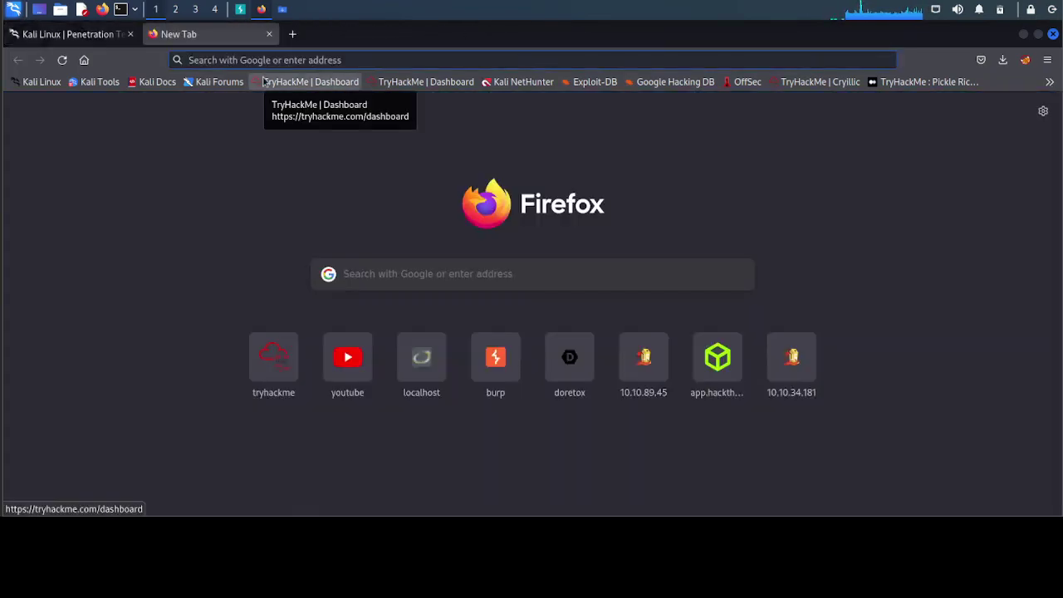
{"action": "type", "text": "teguh"}
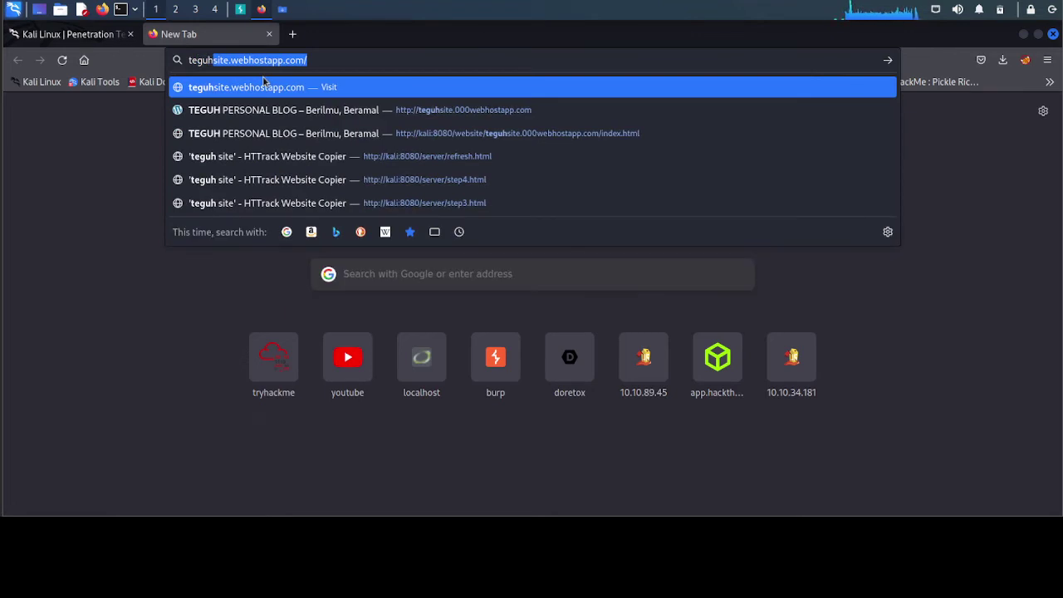
{"action": "type", "text": "site000"}
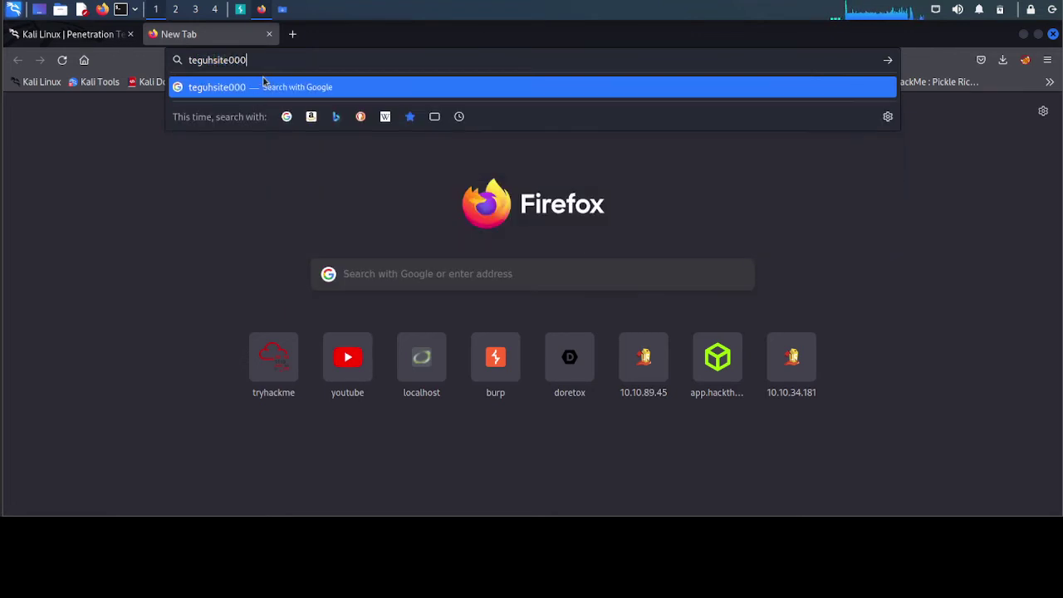
{"action": "key", "text": "BackSpace"}
{"action": "key", "text": "BackSpace"}
{"action": "key", "text": "BackSpace"}
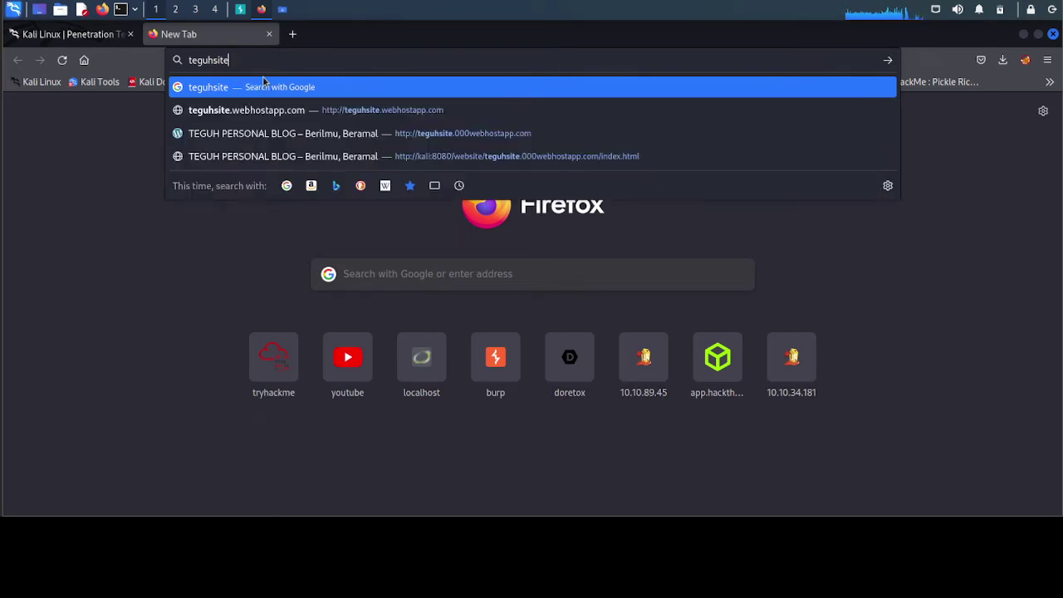
{"action": "type", "text": ".000"}
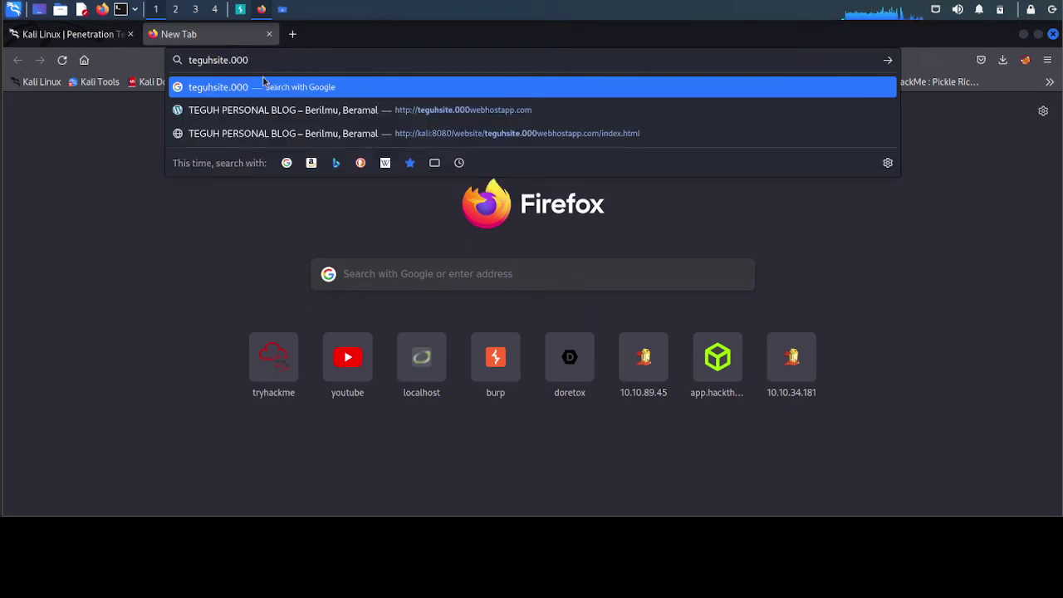
{"action": "type", "text": "webhosta"}
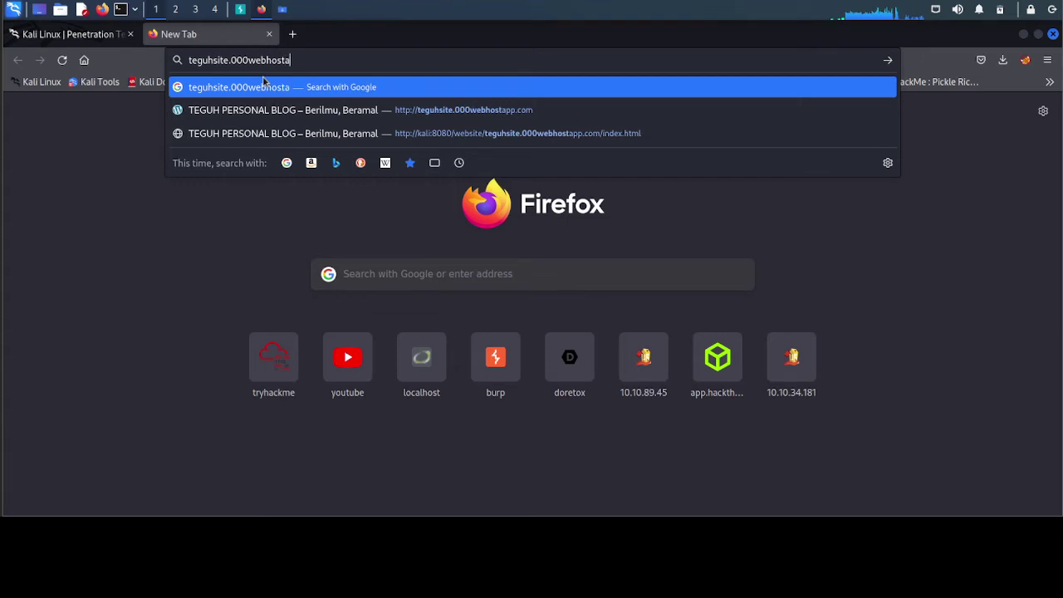
{"action": "type", "text": "pp.com"}
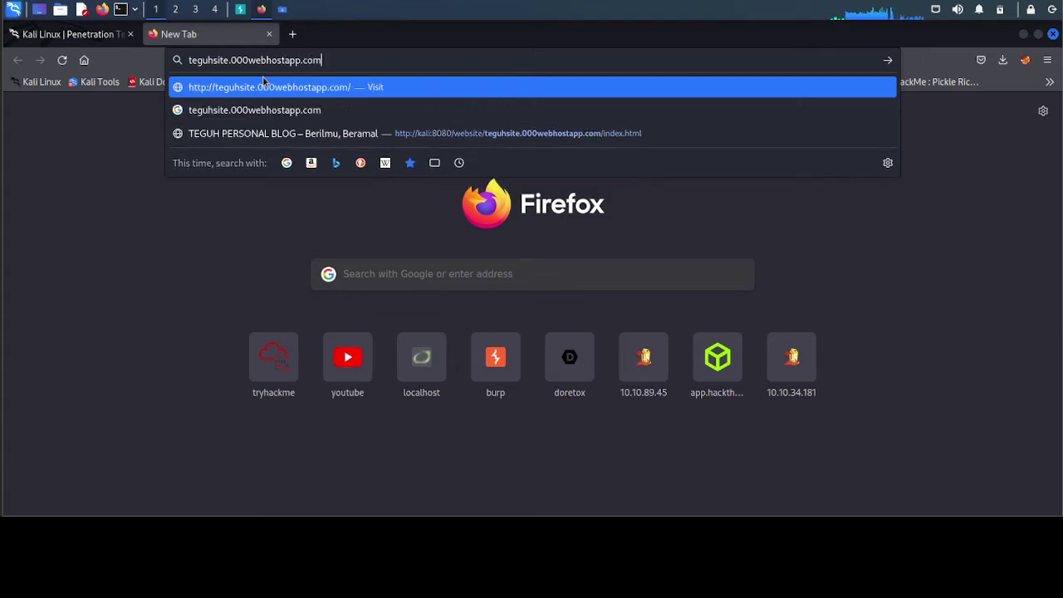
{"action": "key", "text": "Return"}
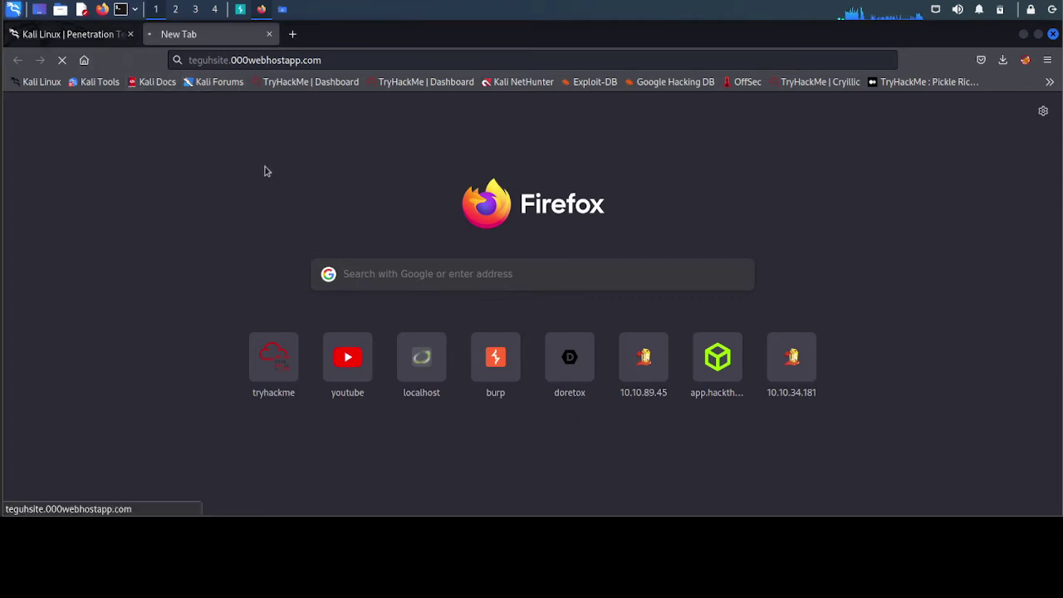
{"action": "key", "text": "alt+Tab"}
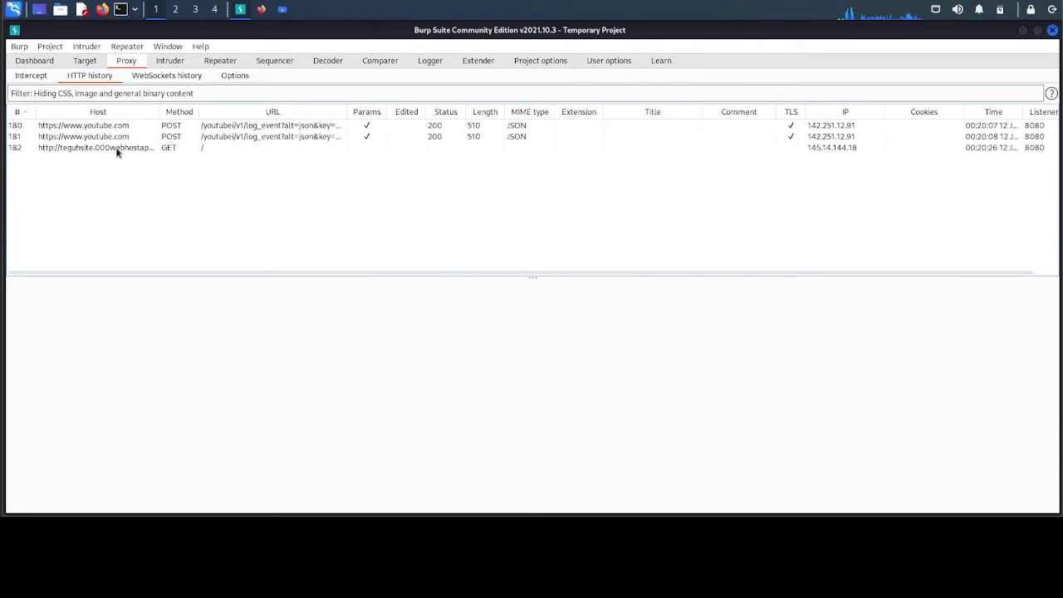
- View the captured plain-HTTP GET request to teguhsite.000webhostapp.com, then return to Firefox
{"action": "left_click", "coordinate": [171, 149]}
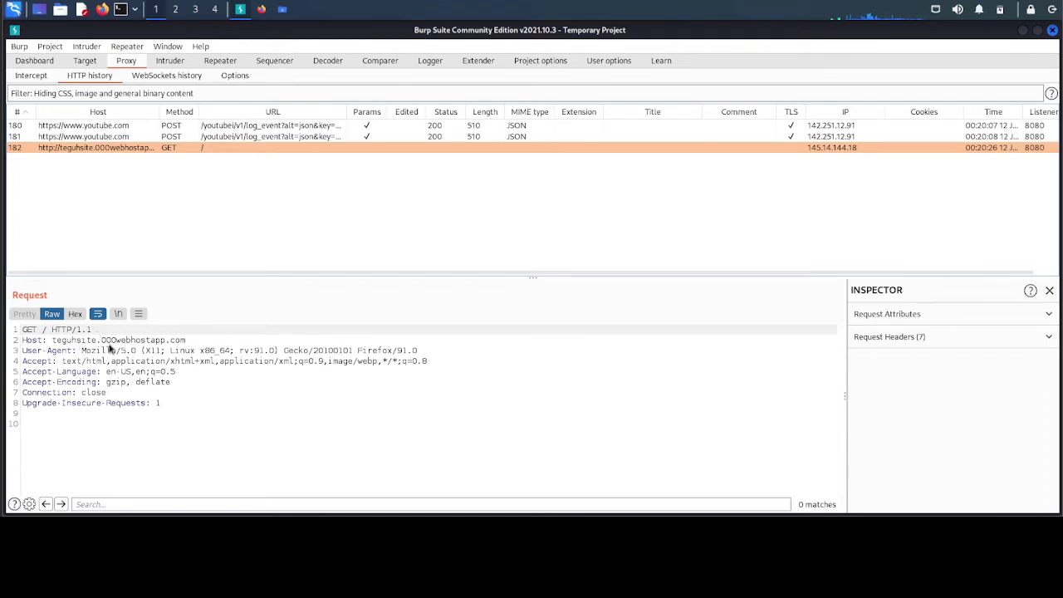
{"action": "left_click", "coordinate": [260, 10]}
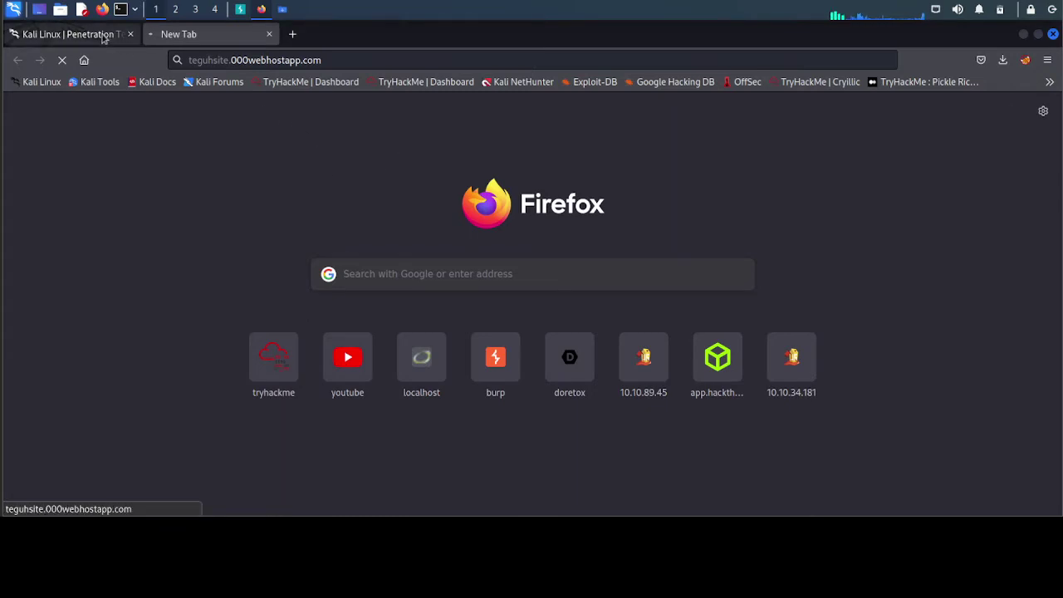
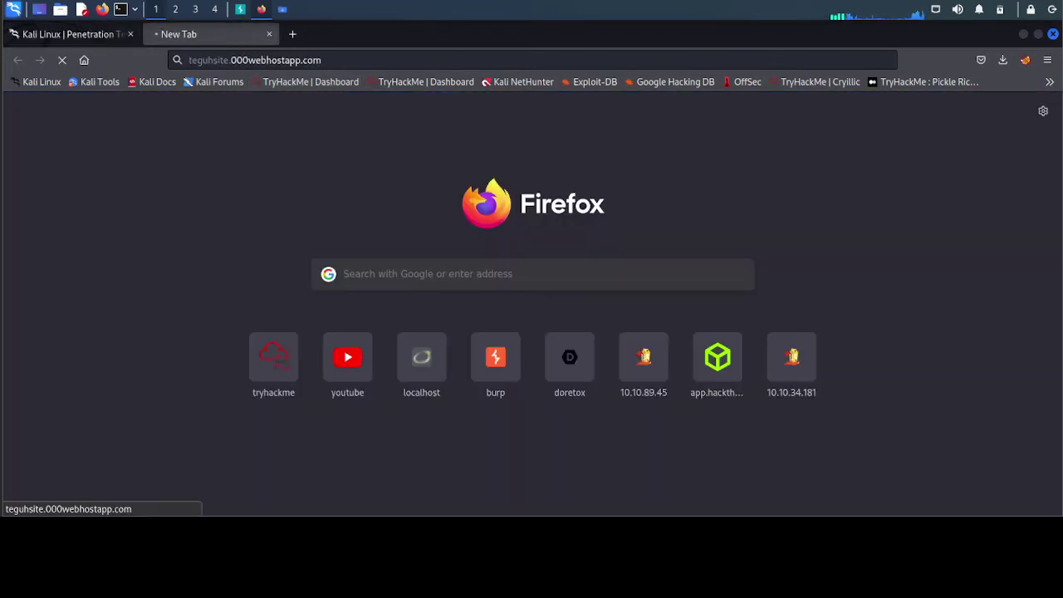
- Browse Burp's Proxy sections: HTTP history, WebSockets history, proxy settings and Intercept
{"action": "left_click", "coordinate": [241, 10]}
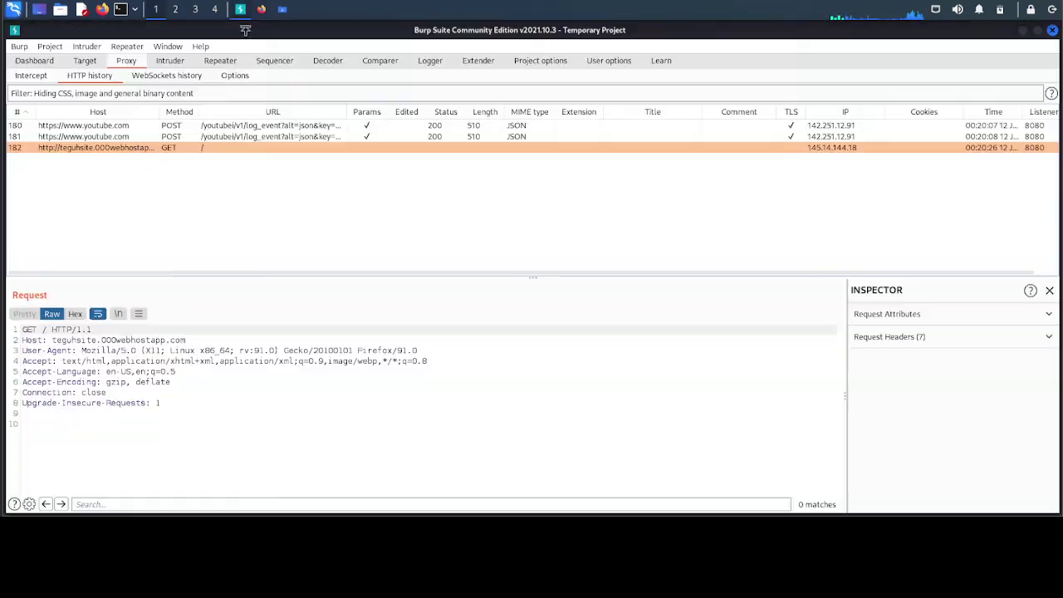
{"action": "left_click", "coordinate": [162, 80]}
{"action": "left_click", "coordinate": [232, 76]}
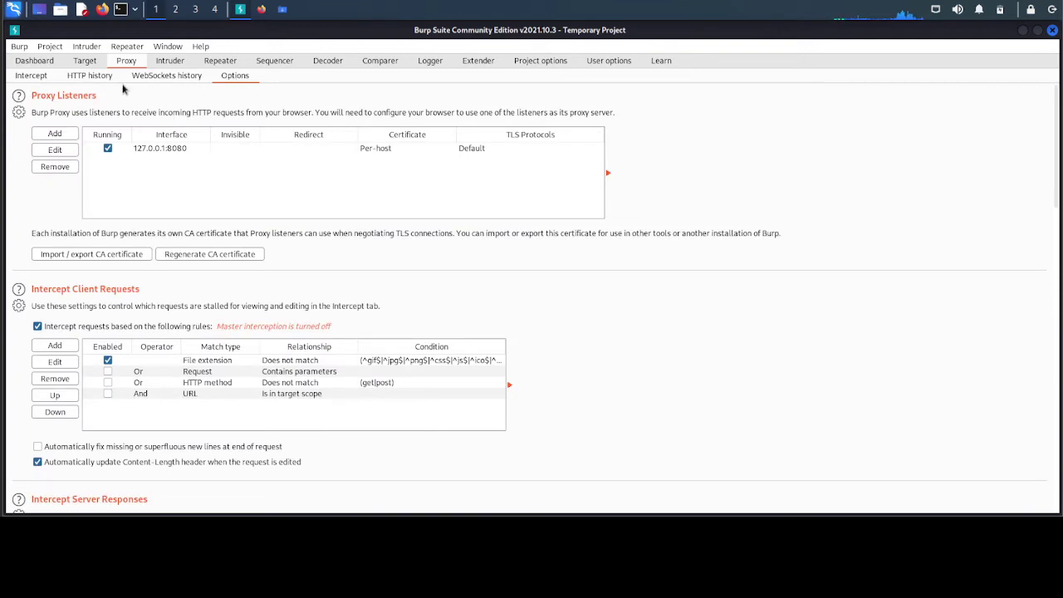
{"action": "left_click", "coordinate": [35, 76]}
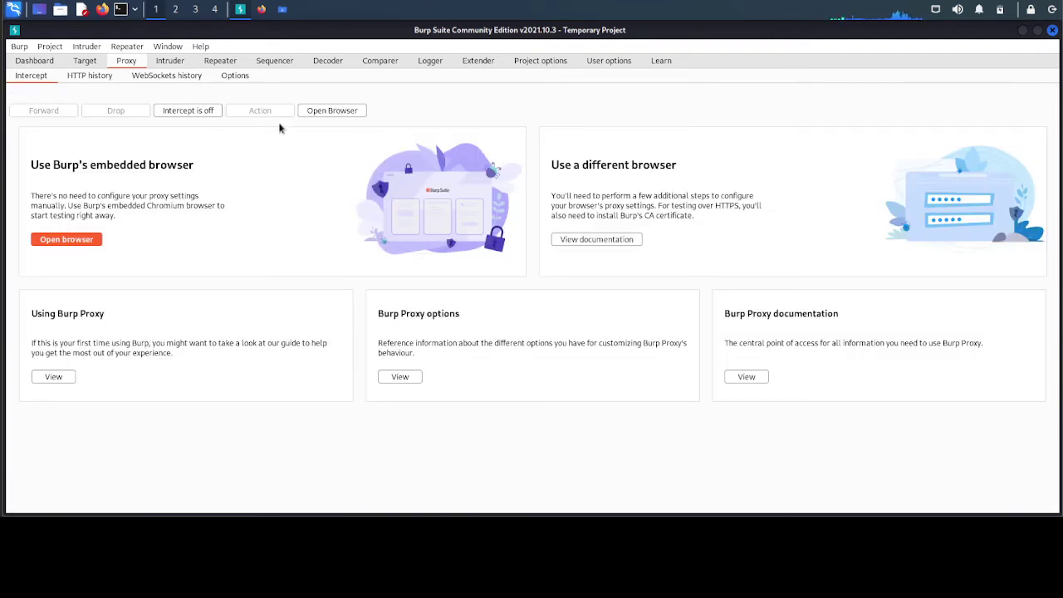
{"action": "left_click", "coordinate": [173, 78]}
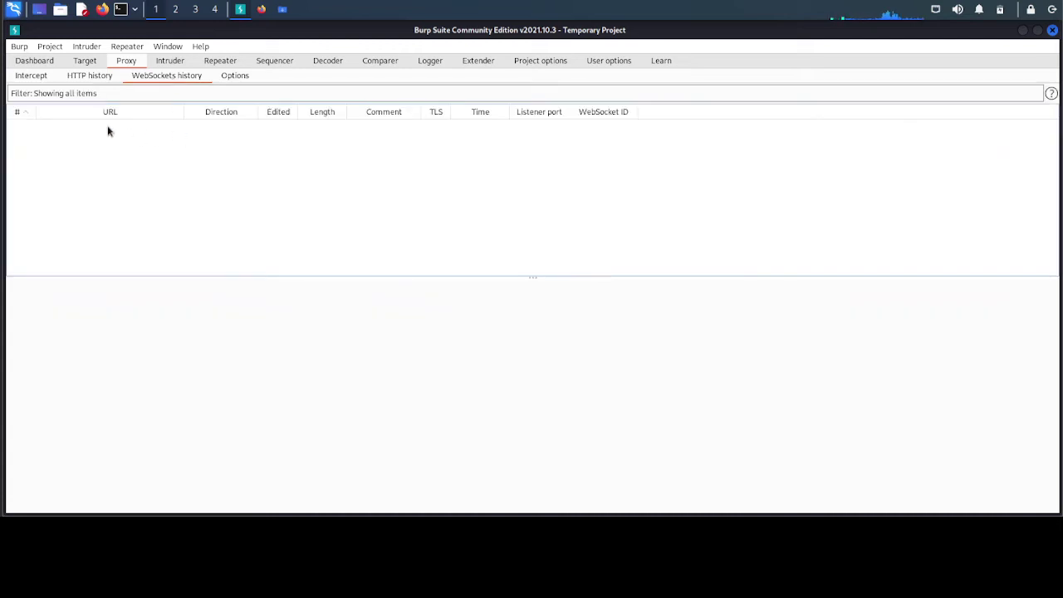
{"action": "left_click", "coordinate": [100, 77]}
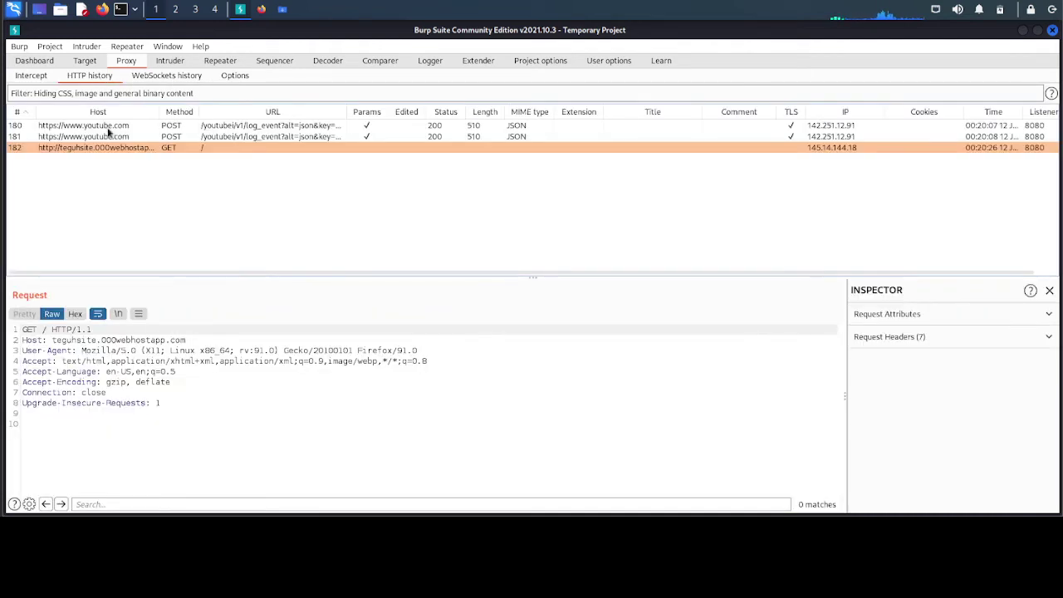
{"action": "left_click", "coordinate": [261, 10]}
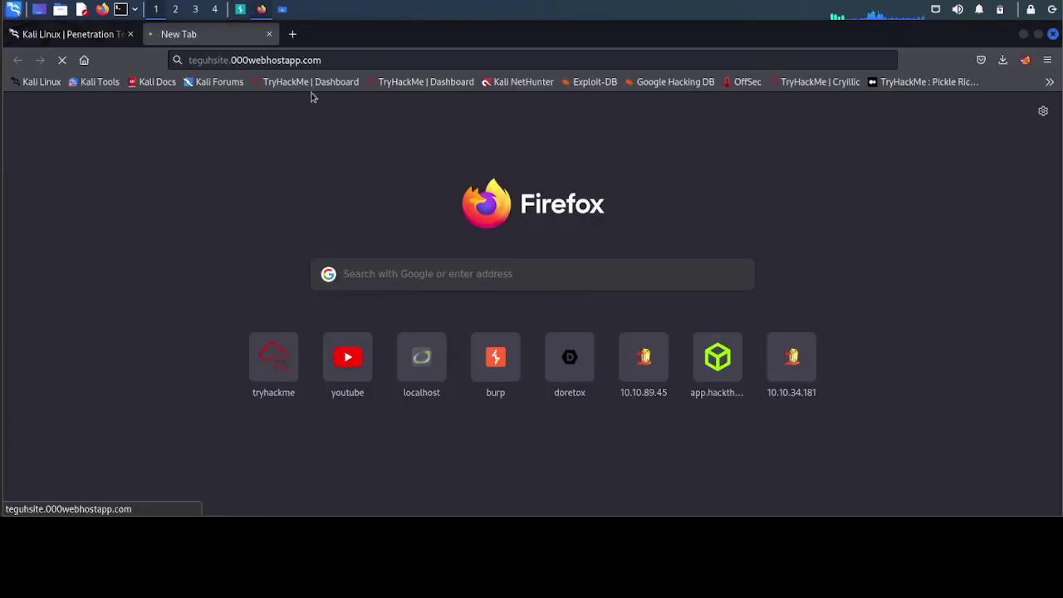
- Close the stalled teguhsite tab and check the Metasploitable machine's IP address
{"action": "left_click", "coordinate": [268, 34]}
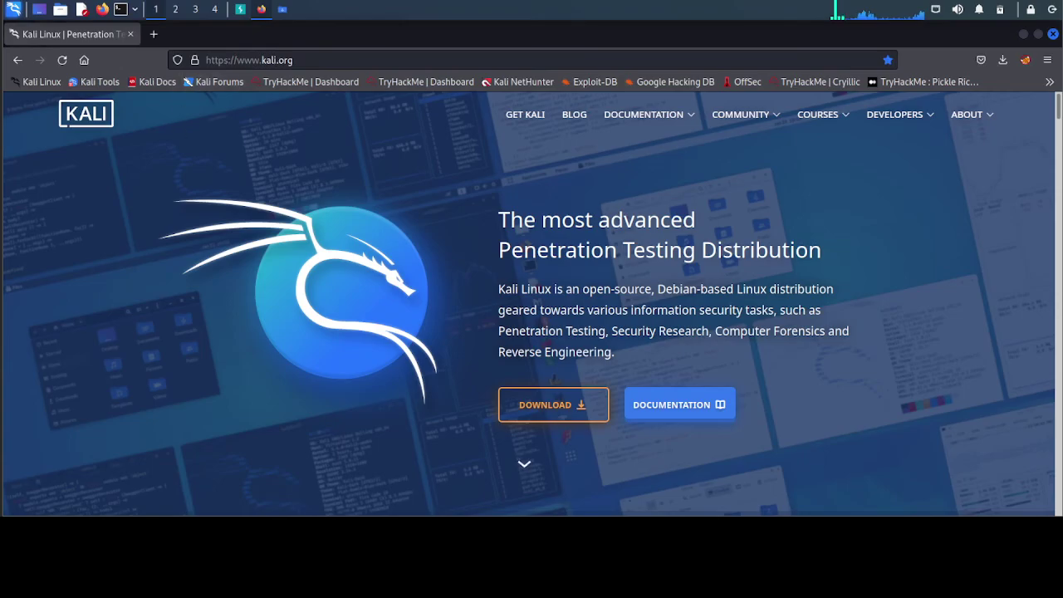
{"action": "left_click", "coordinate": [102, 9]}
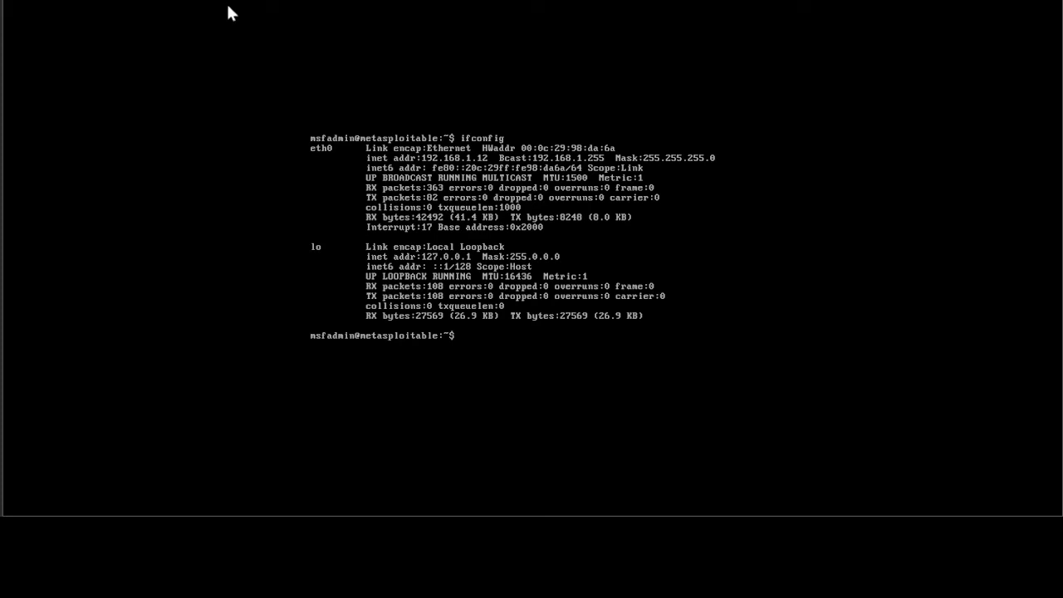
{"action": "left_click", "coordinate": [259, 5]}
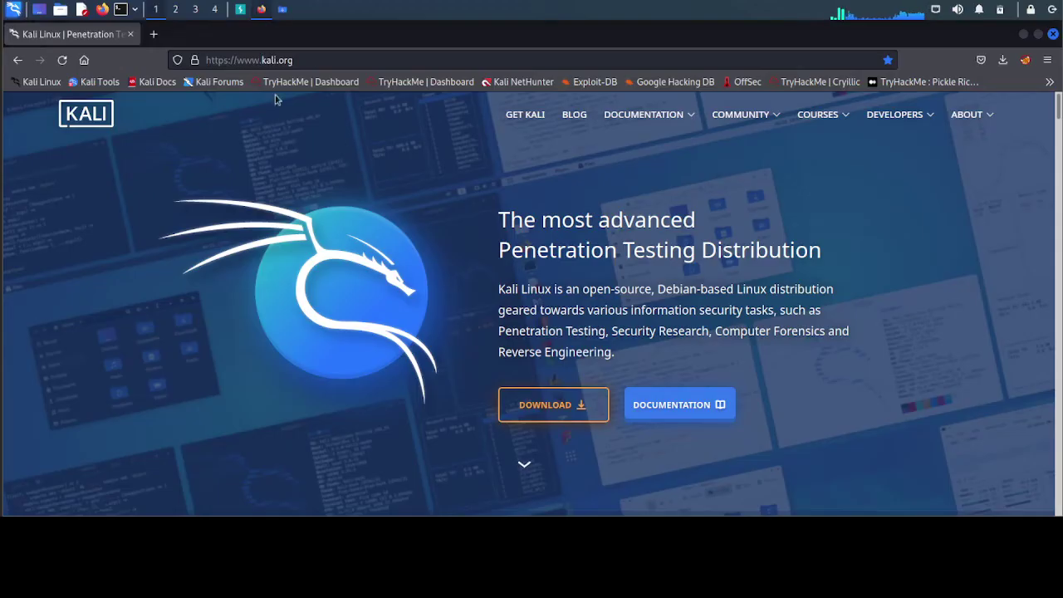
- Load the Metasploitable2 host 192.168.1.12 in a new Firefox tab
{"action": "left_click", "coordinate": [153, 34]}
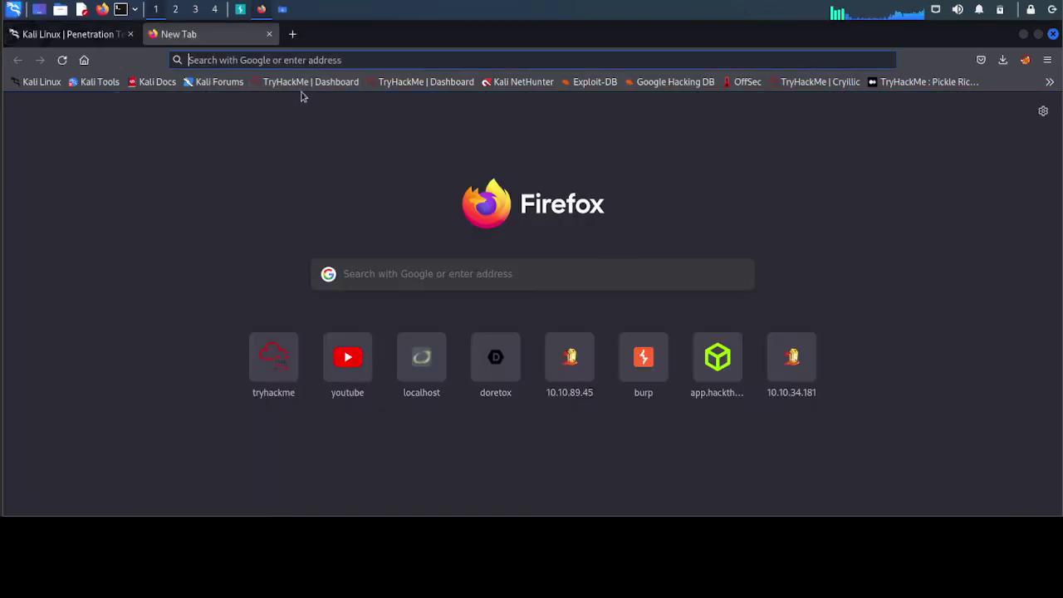
{"action": "type", "text": "192"}
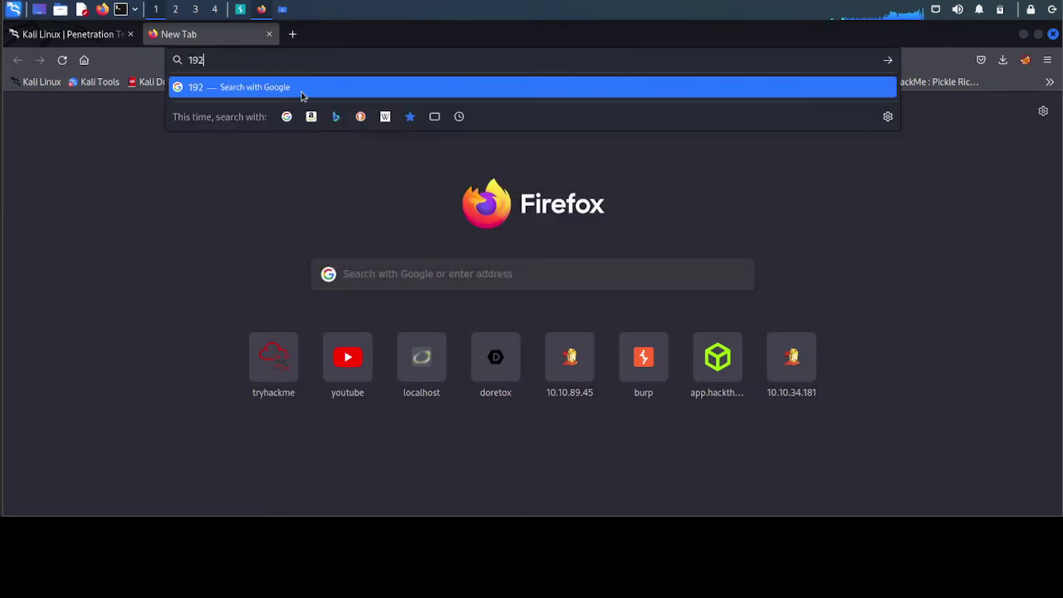
{"action": "type", "text": ".168.1.12"}
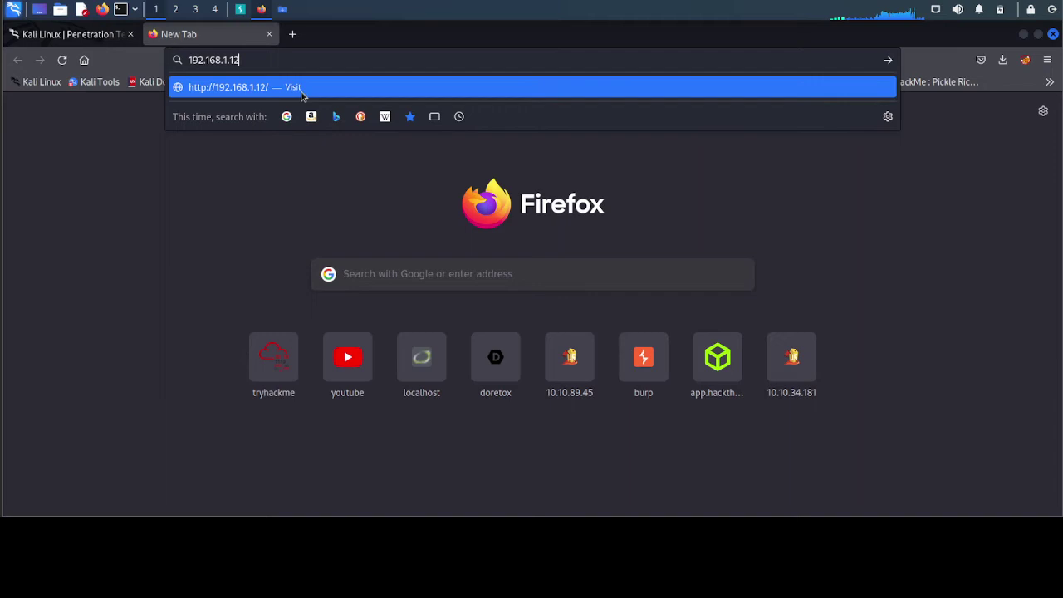
{"action": "key", "text": "Return"}
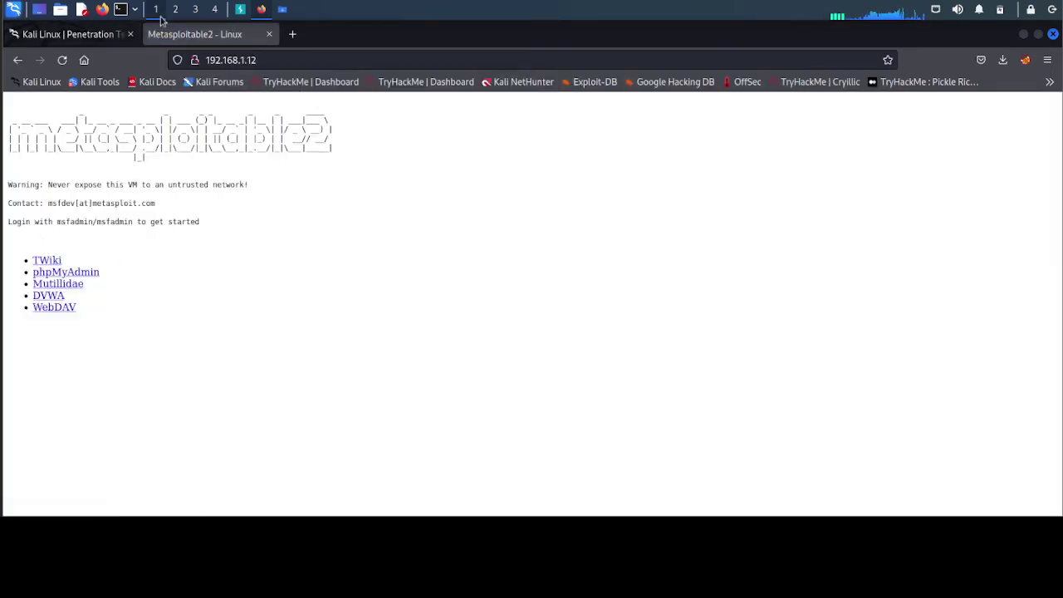
{"action": "left_click", "coordinate": [240, 10]}
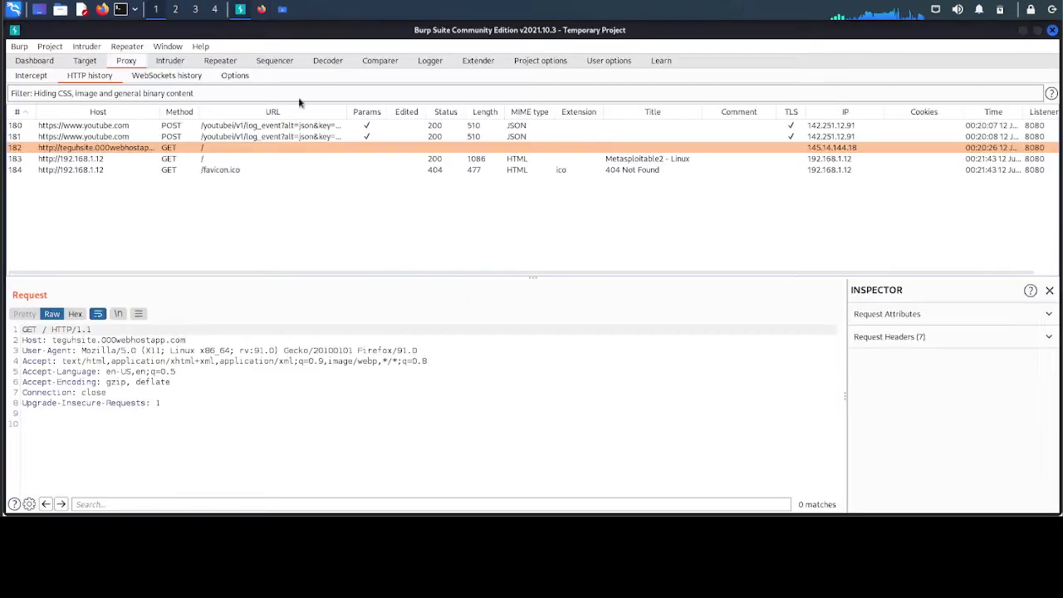
- Select the favicon.ico request, then switch Burp's proxy interception on
{"action": "left_click", "coordinate": [83, 169]}
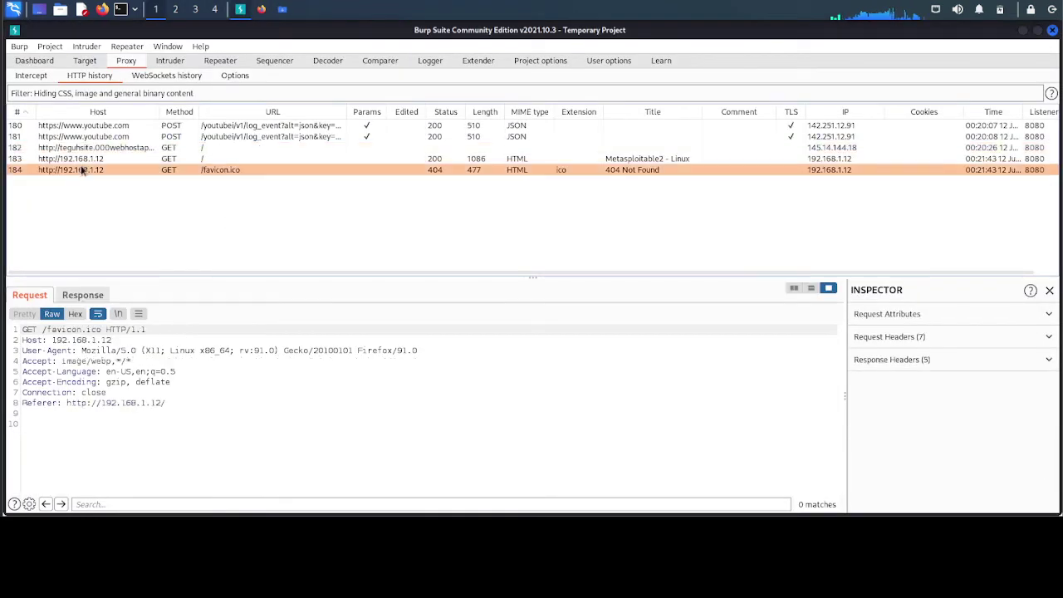
{"action": "left_click", "coordinate": [41, 77]}
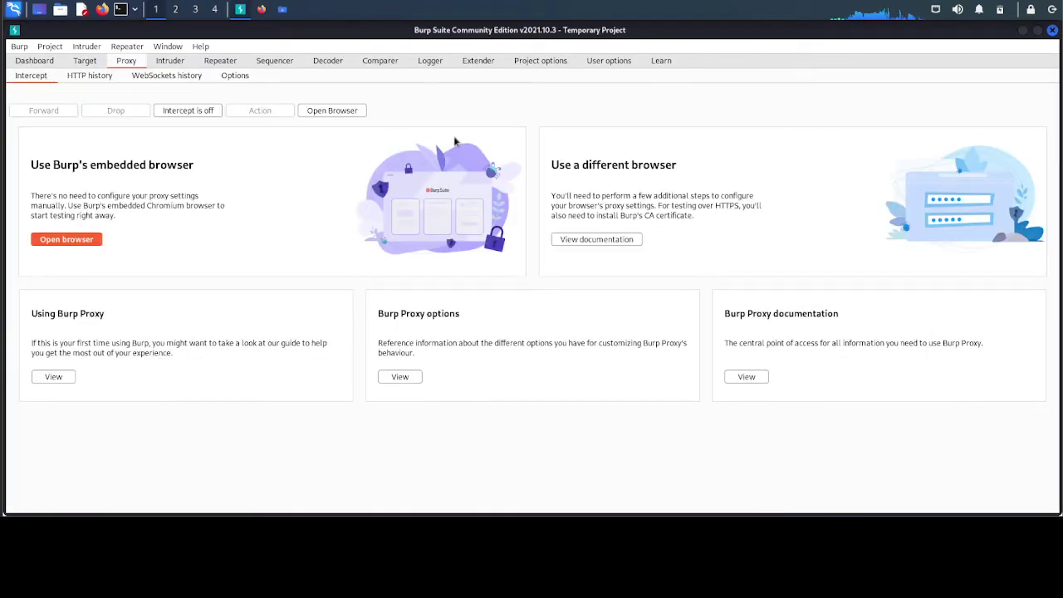
{"action": "left_click", "coordinate": [187, 114]}
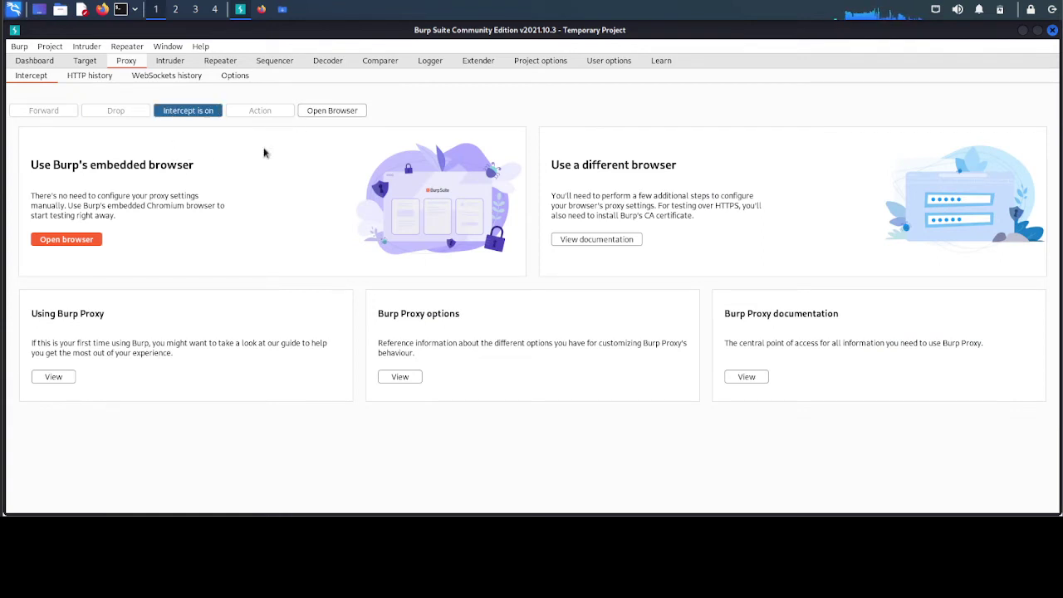
{"action": "left_click", "coordinate": [262, 11]}
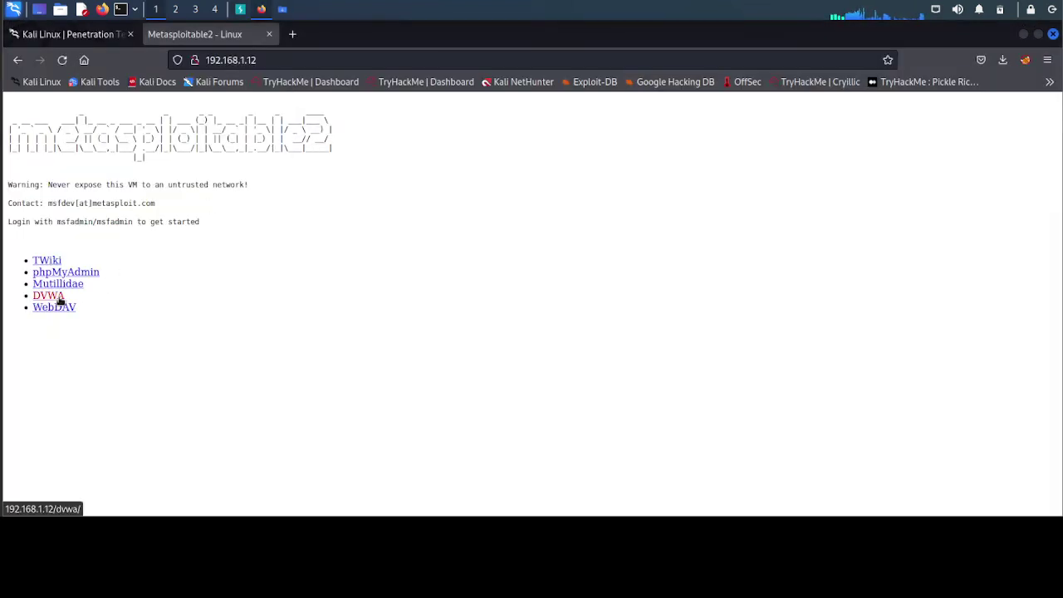
- Follow the DVWA link and examine the held GET request line and Host 192.168.1.12
{"action": "left_click", "coordinate": [48, 296]}
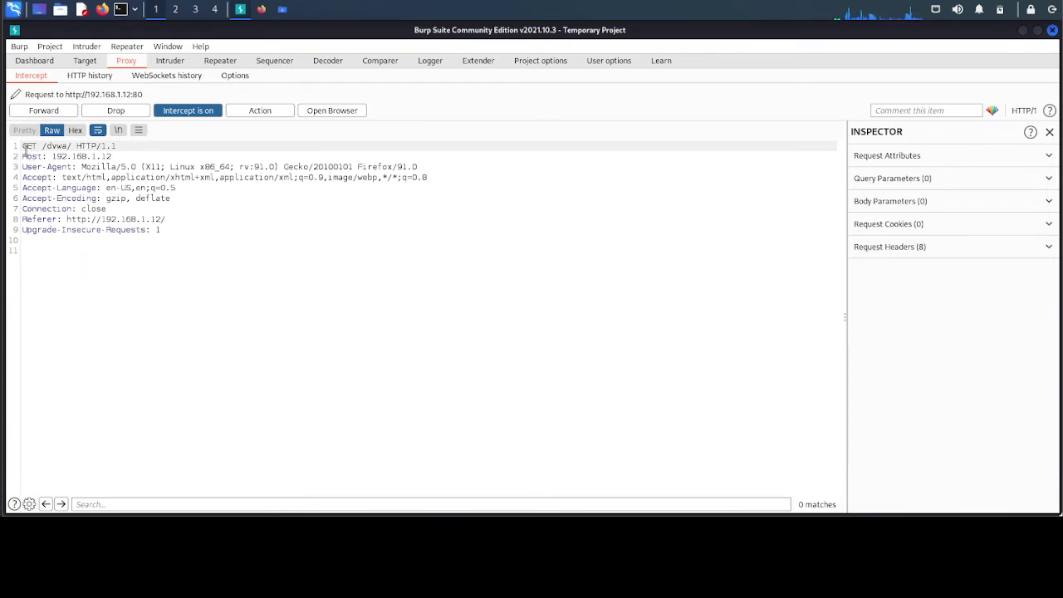
{"action": "left_click_drag", "start_coordinate": [27, 146], "coordinate": [121, 146]}
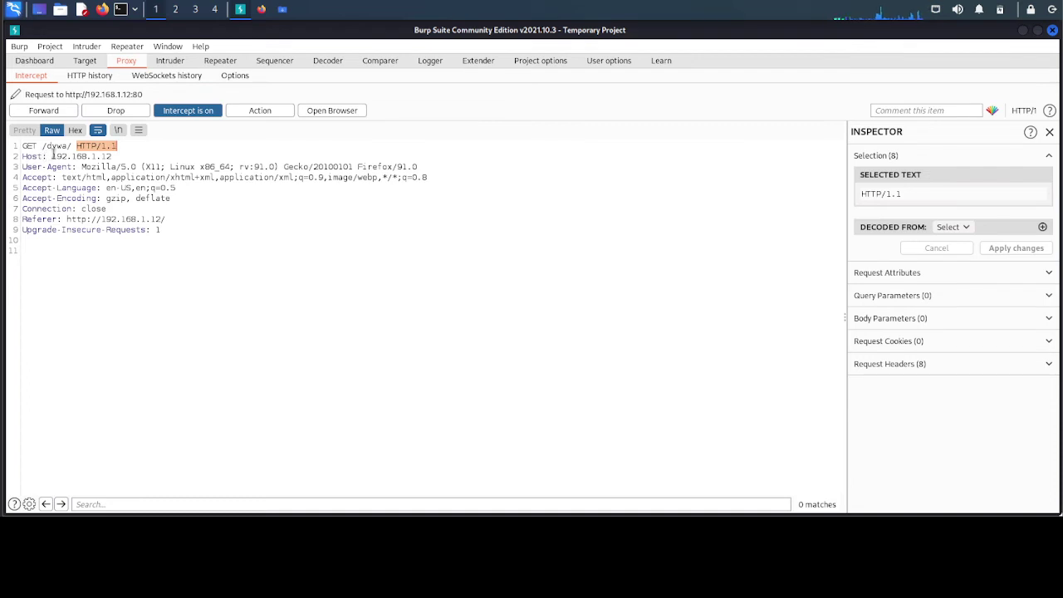
{"action": "left_click_drag", "start_coordinate": [51, 156], "coordinate": [109, 156]}
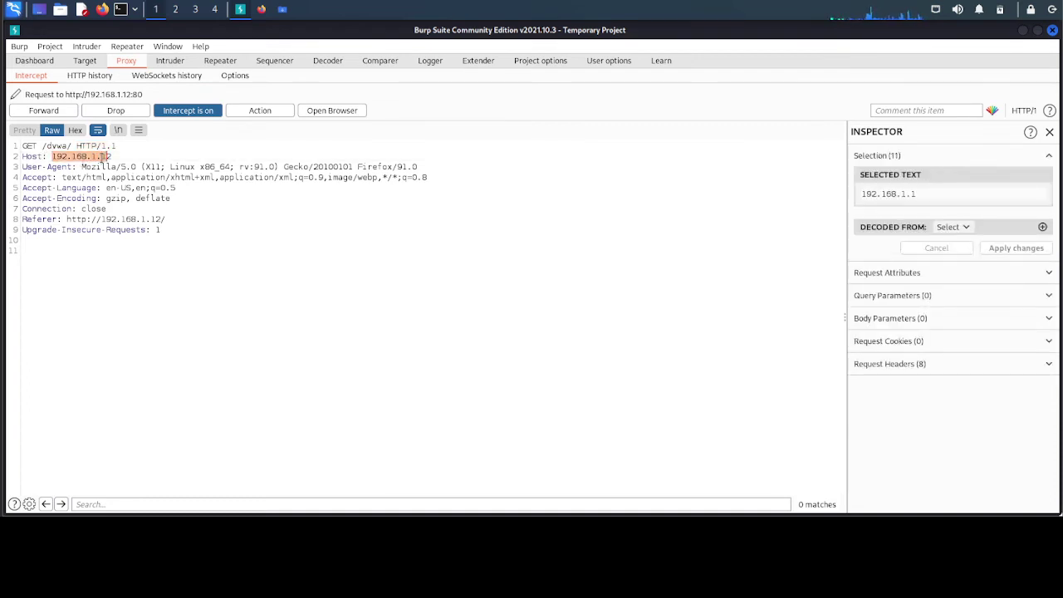
{"action": "left_click", "coordinate": [93, 158]}
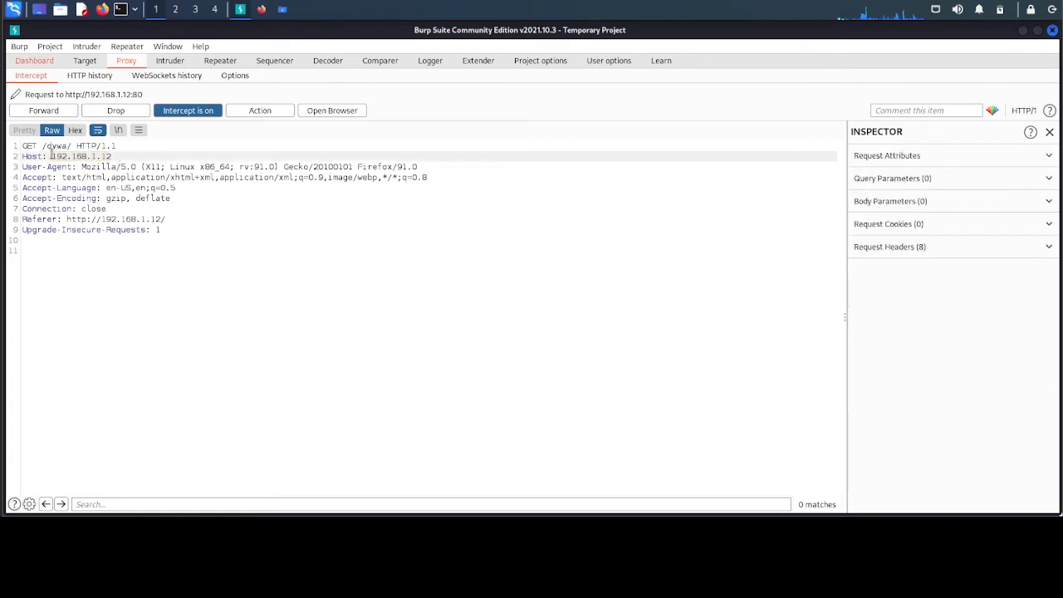
{"action": "left_click_drag", "start_coordinate": [52, 156], "coordinate": [114, 158]}
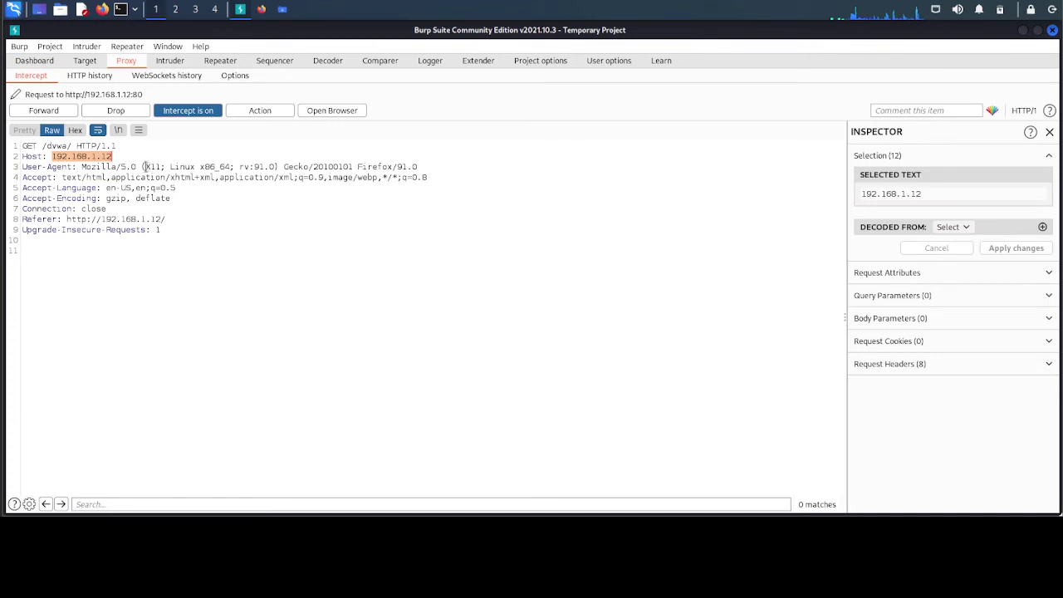
- Inspect the held request's User-Agent, Connection and Referer headers
{"action": "left_click_drag", "start_coordinate": [122, 166], "coordinate": [433, 166]}
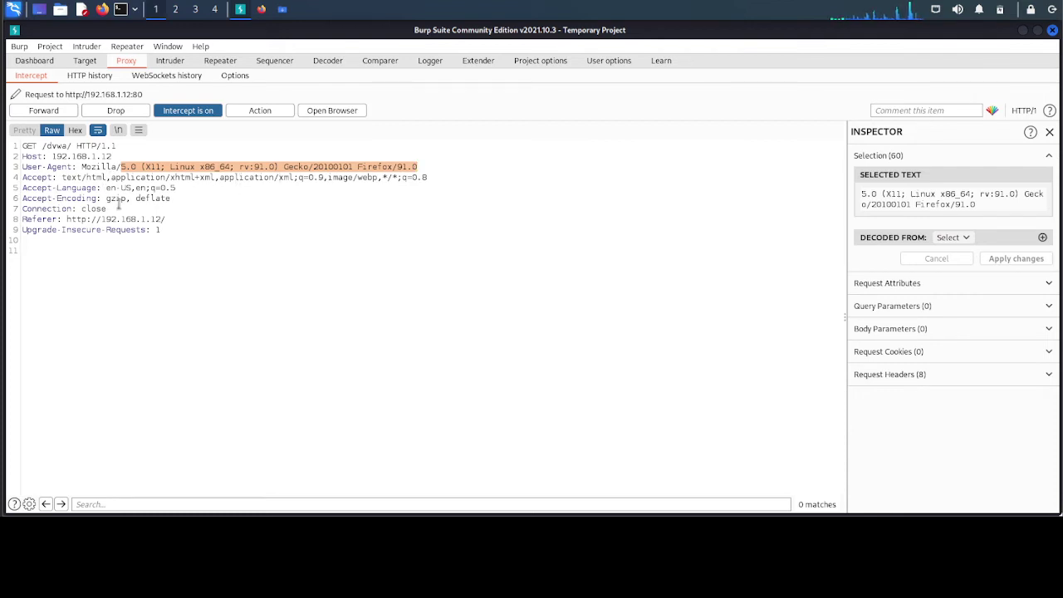
{"action": "left_click_drag", "start_coordinate": [82, 210], "coordinate": [169, 218]}
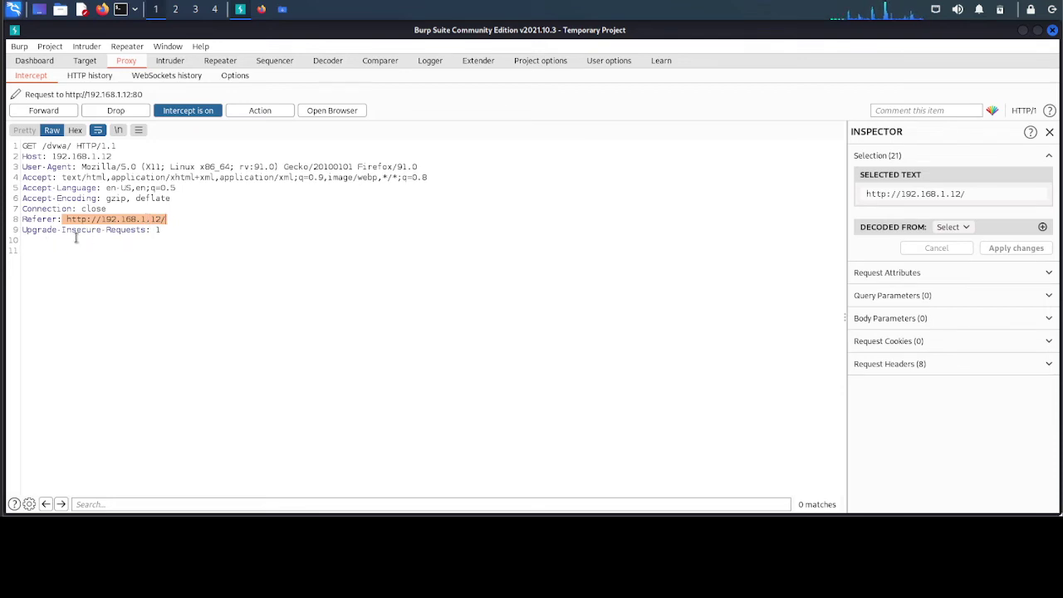
{"action": "left_click", "coordinate": [164, 230]}
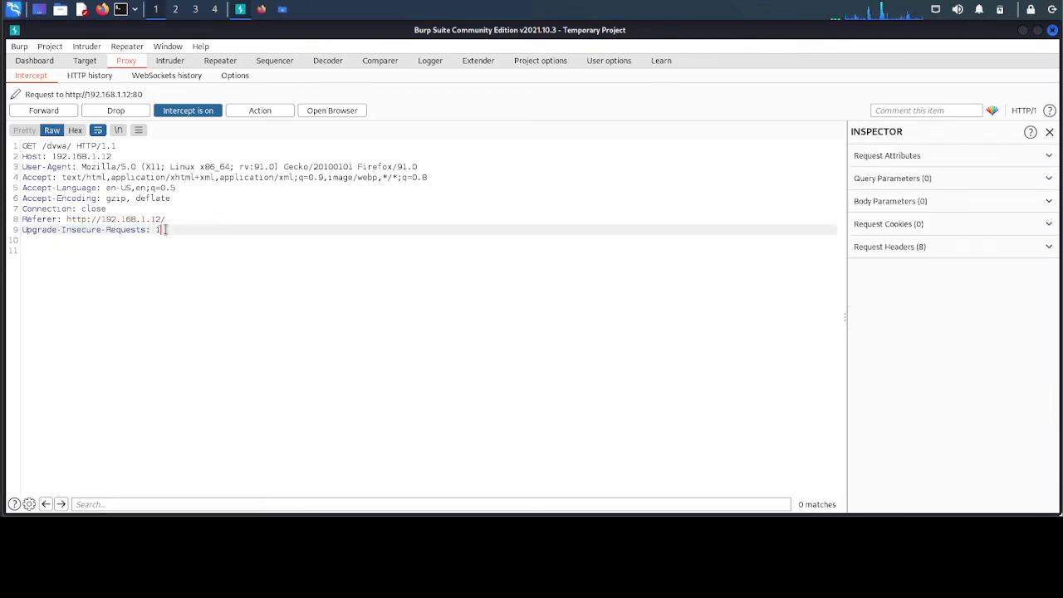
{"action": "left_click", "coordinate": [93, 251]}
{"action": "left_click", "coordinate": [94, 241]}
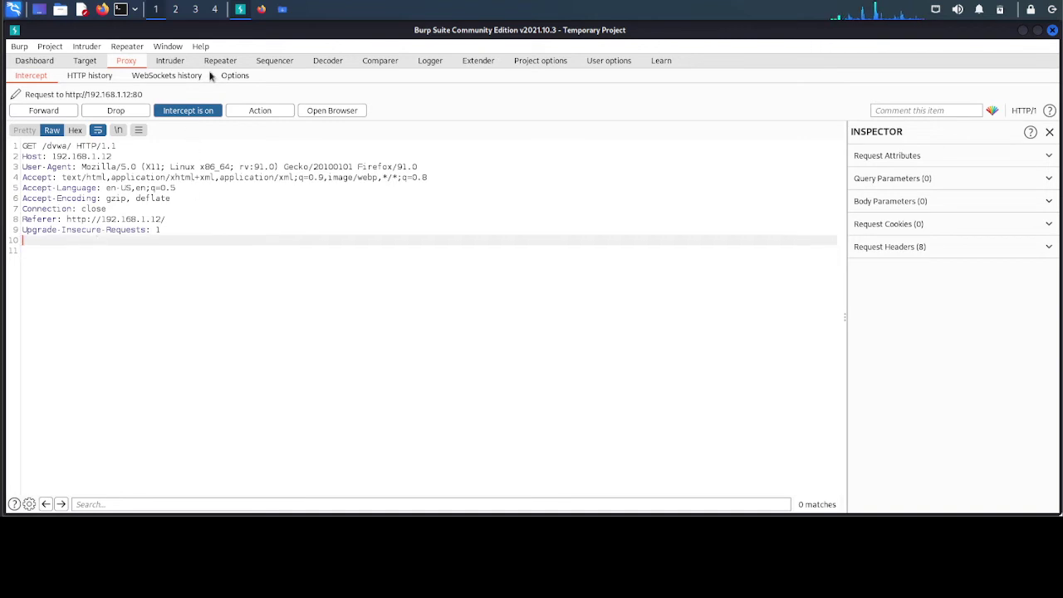
{"action": "left_click", "coordinate": [262, 10]}
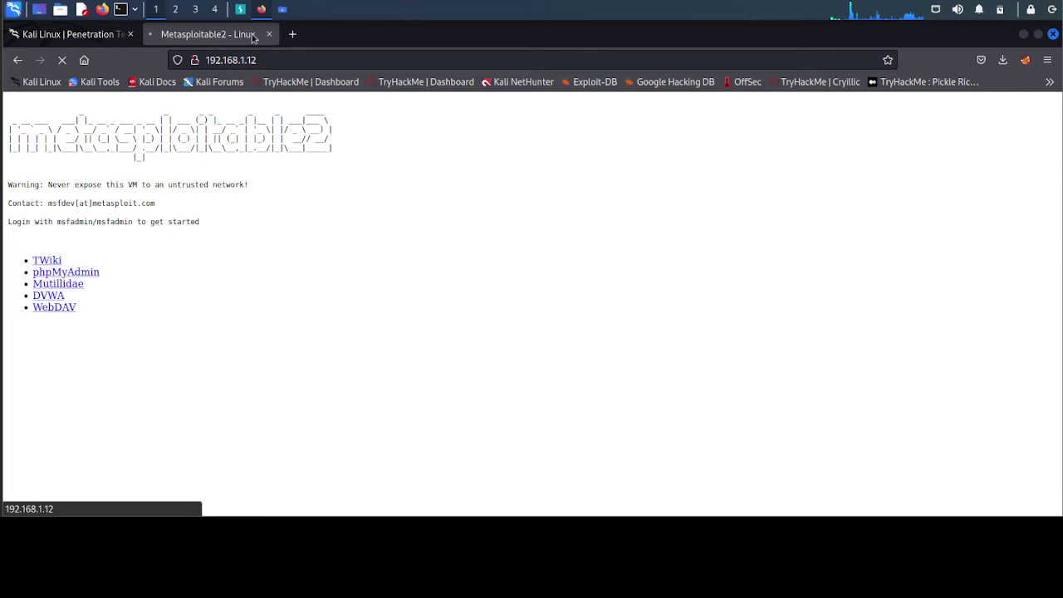
- Turn Burp's interception off so the held GET /dvwa/ request loads the DVWA login page
{"action": "left_click", "coordinate": [240, 10]}
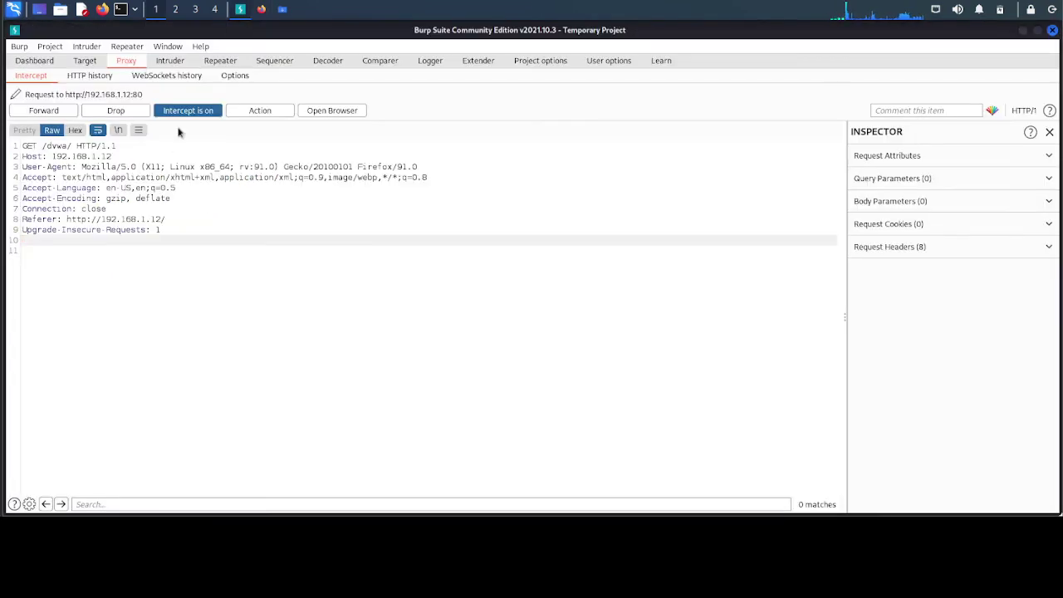
{"action": "left_click", "coordinate": [186, 116]}
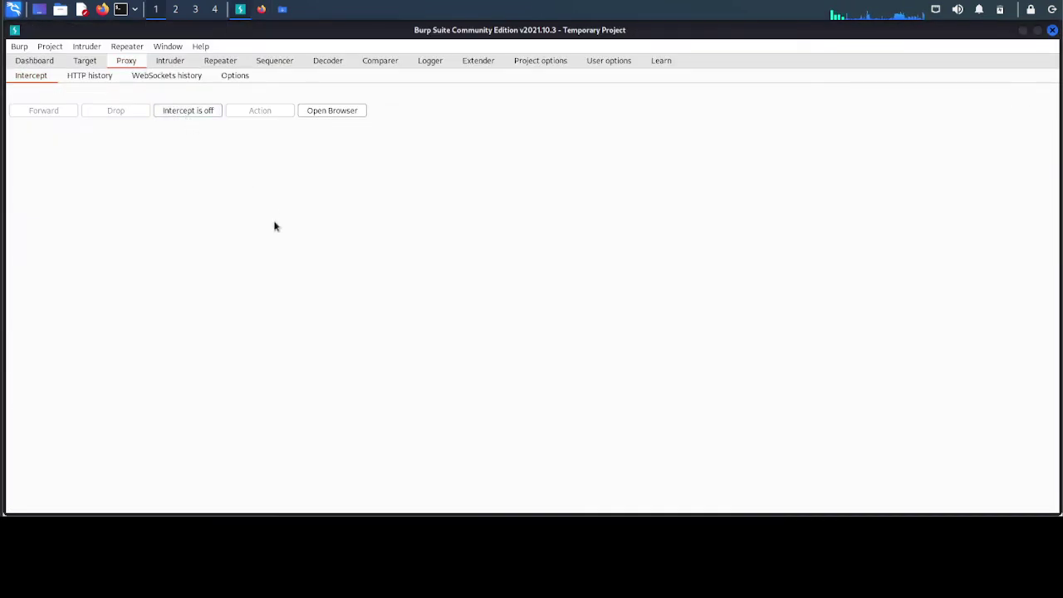
{"action": "left_click", "coordinate": [261, 13]}
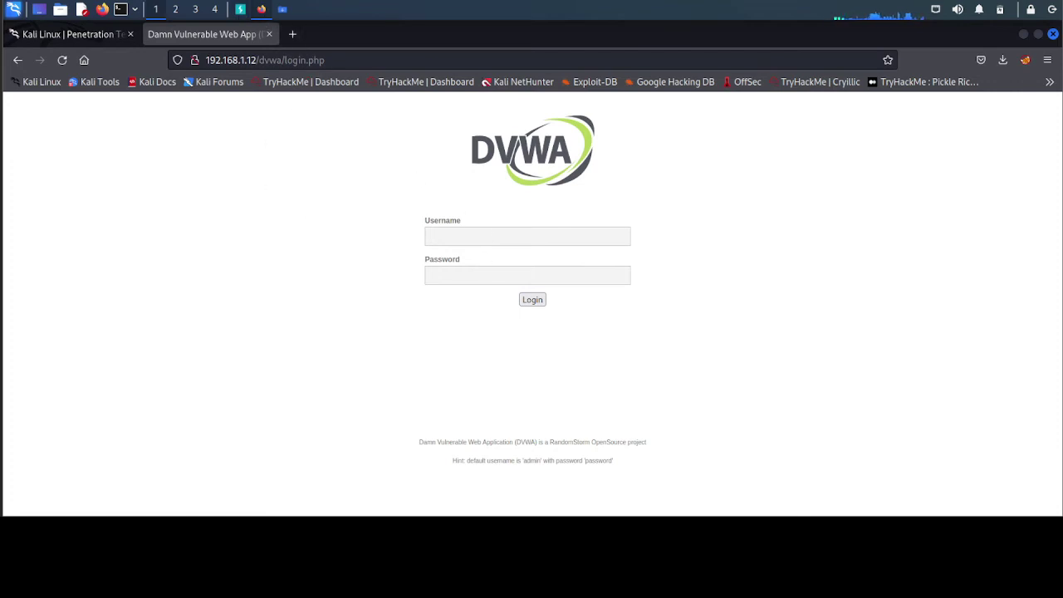
- Re-enable Burp interception and focus the Username field on the DVWA login page
{"action": "left_click", "coordinate": [241, 10]}
{"action": "left_click", "coordinate": [191, 110]}
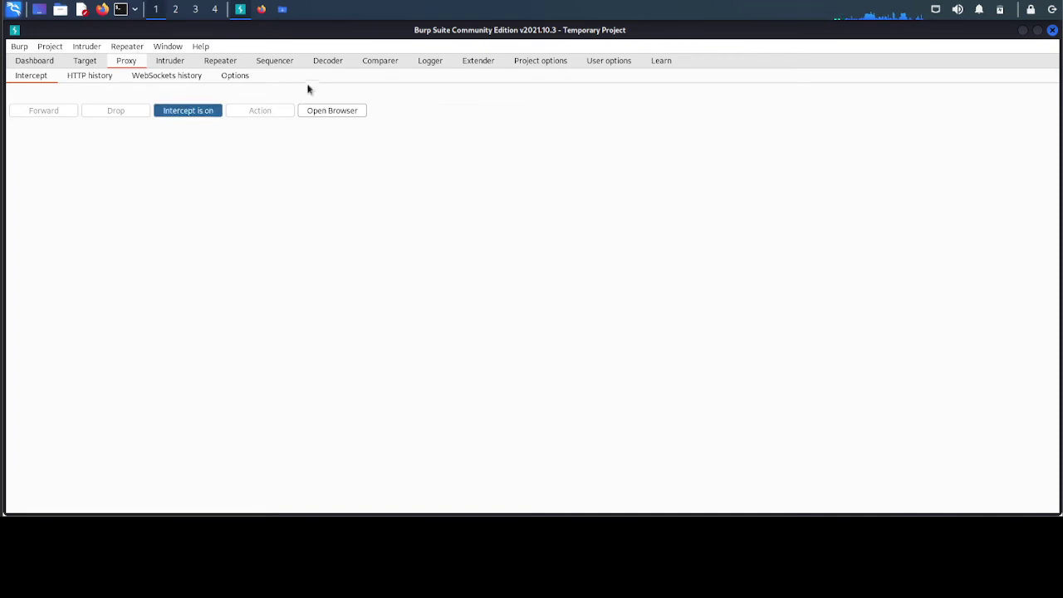
{"action": "left_click", "coordinate": [262, 11]}
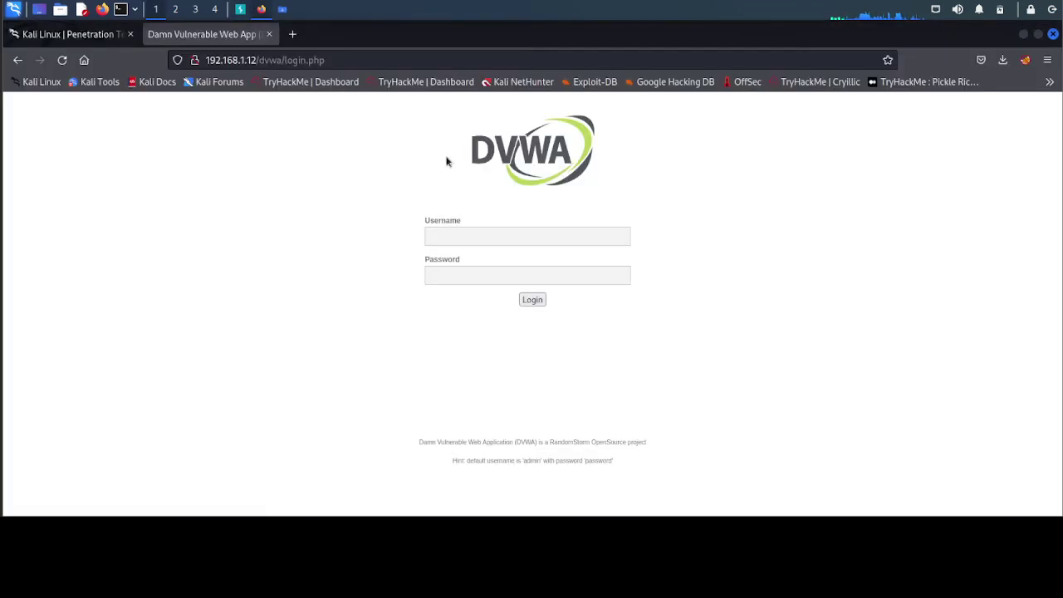
{"action": "left_click", "coordinate": [487, 241]}
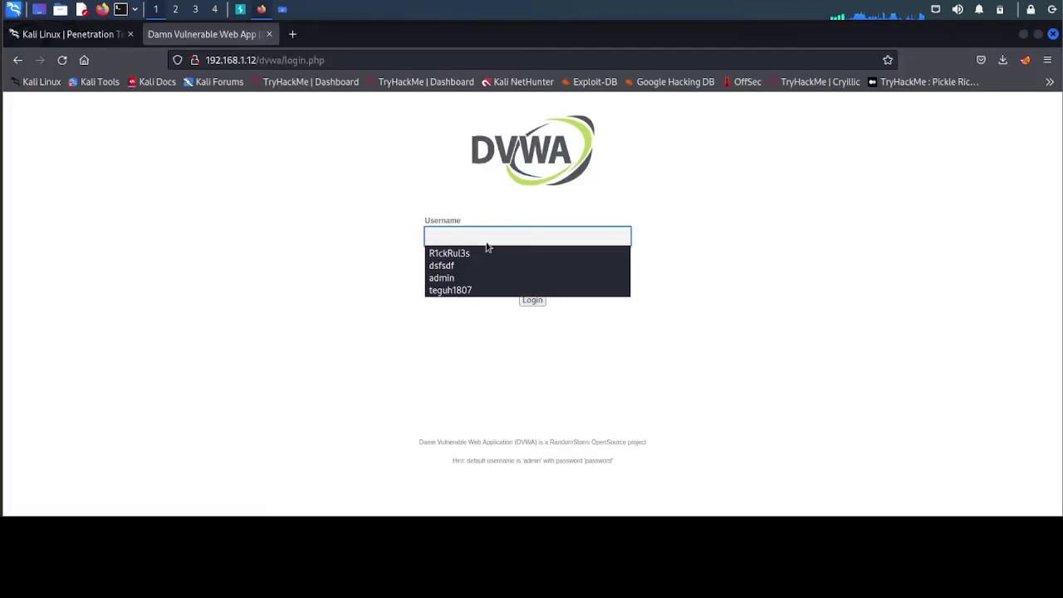
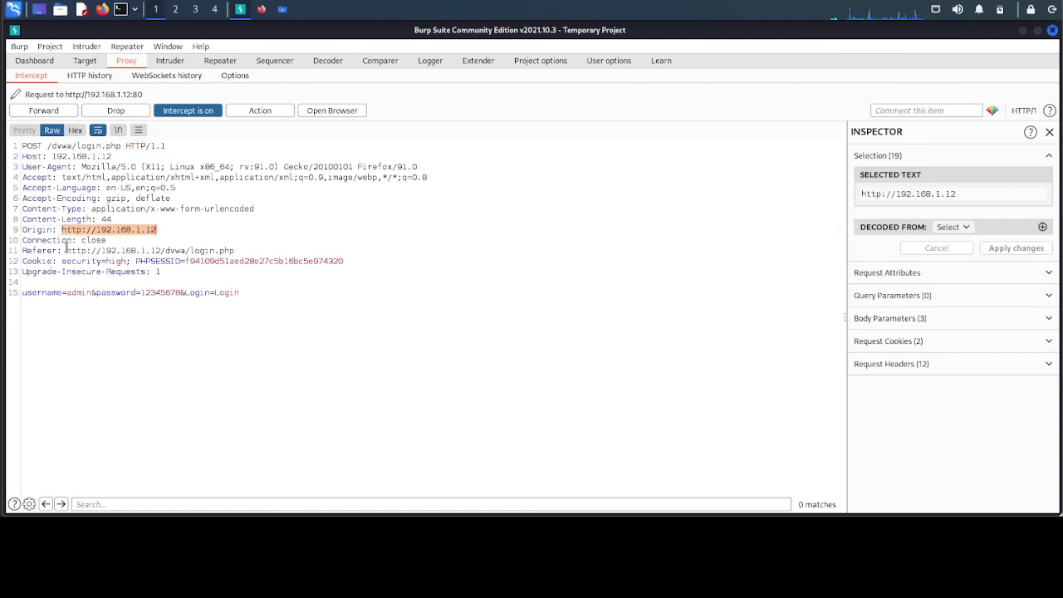
- Select the intercepted login request's Referer URL so the Inspector shows it as Selected Text
{"action": "left_click_drag", "start_coordinate": [66, 248], "coordinate": [234, 251]}
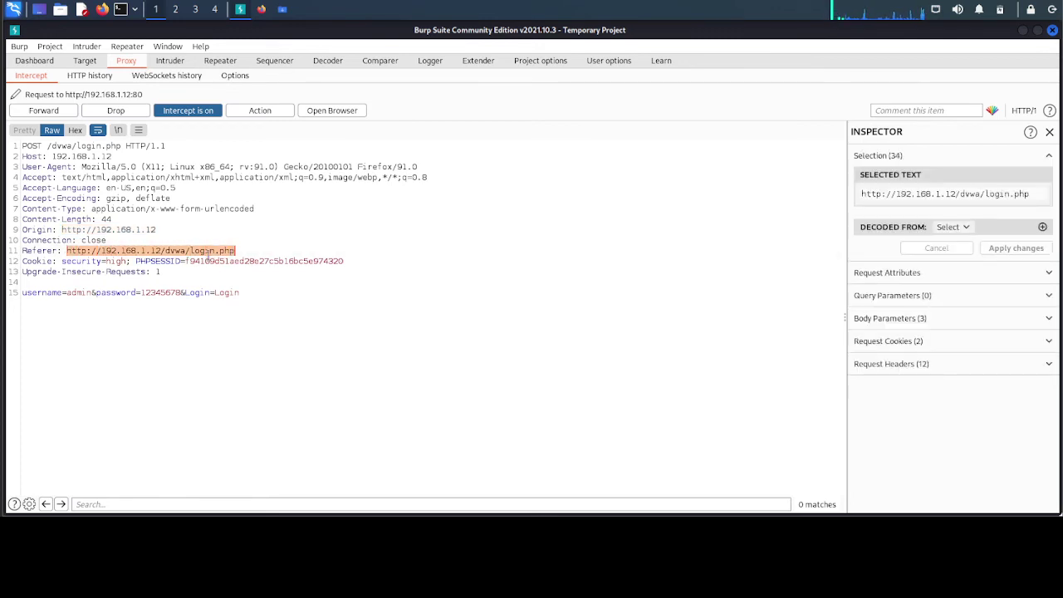
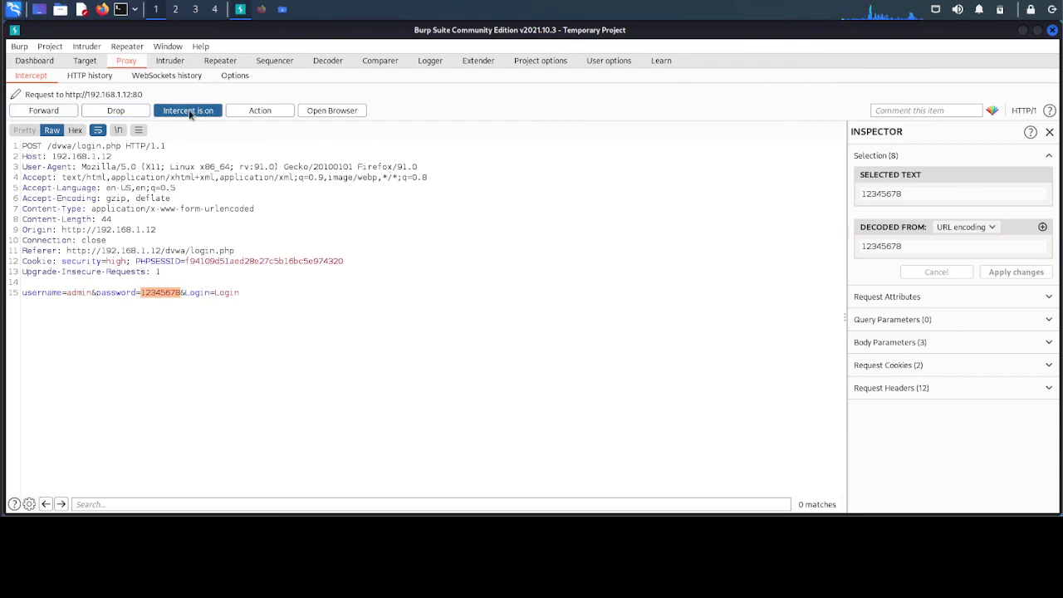
- Release the held login request by turning interception off, then check DVWA's admin welcome page in Firefox
{"action": "left_click", "coordinate": [190, 112]}
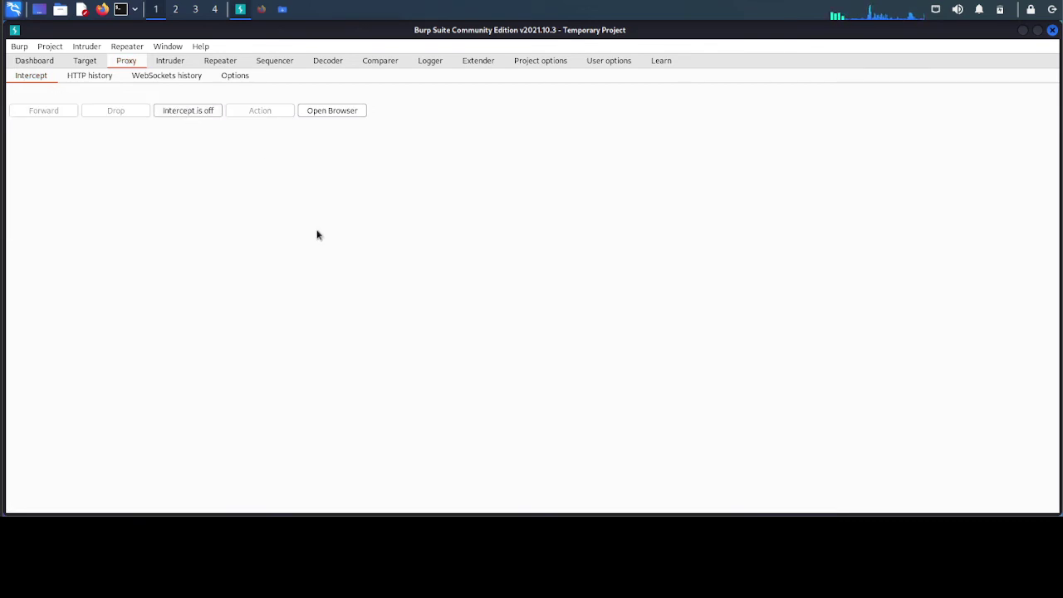
{"action": "left_click", "coordinate": [260, 10]}
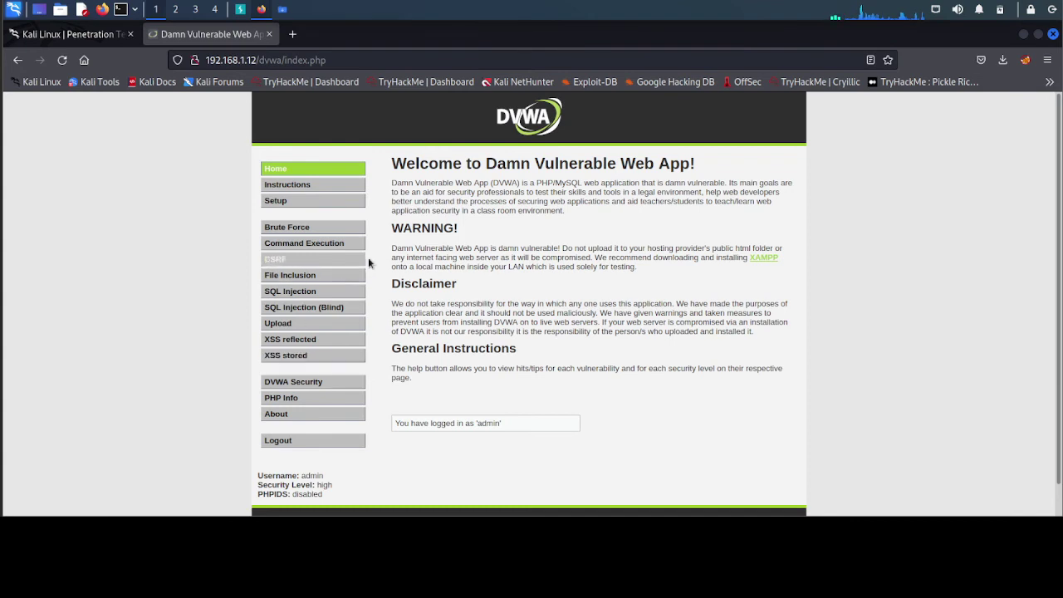
{"action": "scroll", "coordinate": [368, 258], "scroll_direction": "down", "scroll_amount": 1}
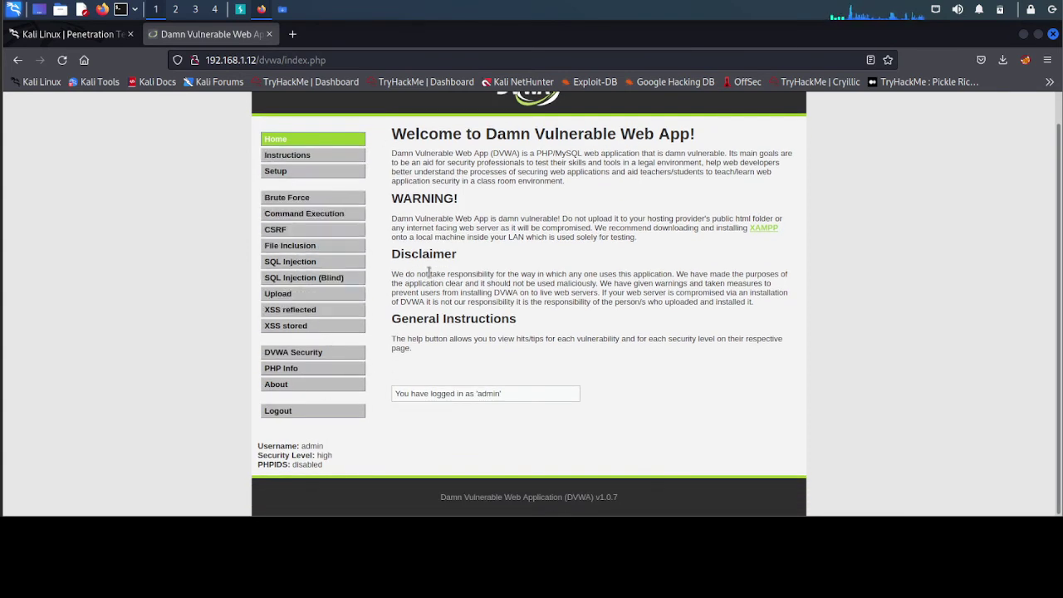
{"action": "left_click", "coordinate": [241, 9]}
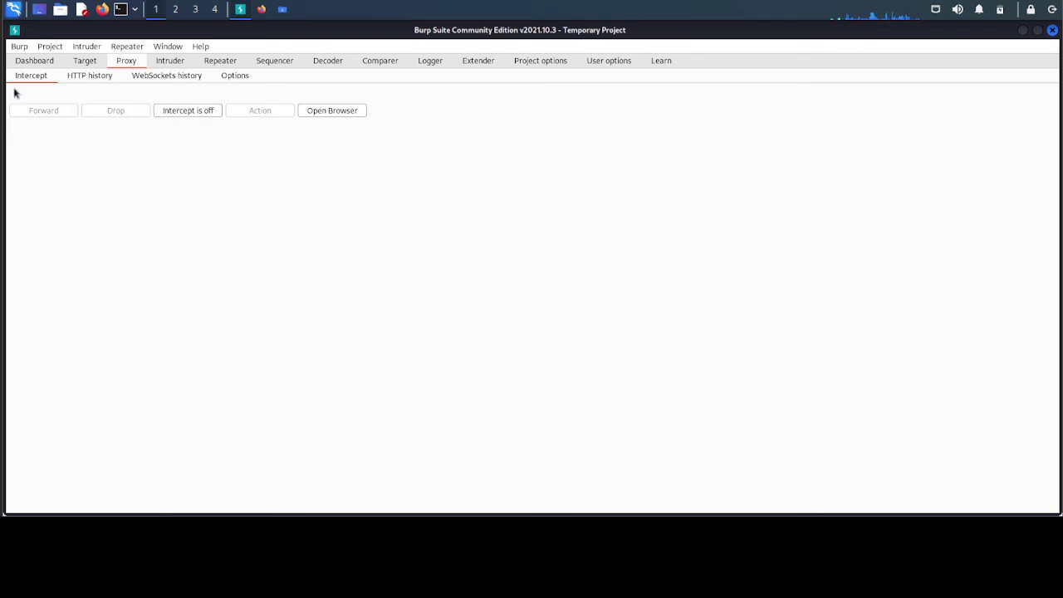
- In Proxy HTTP history, inspect the GET requests for /dvwa/ (row 185) and /dvwa/login.php (row 186)
{"action": "left_click", "coordinate": [90, 75]}
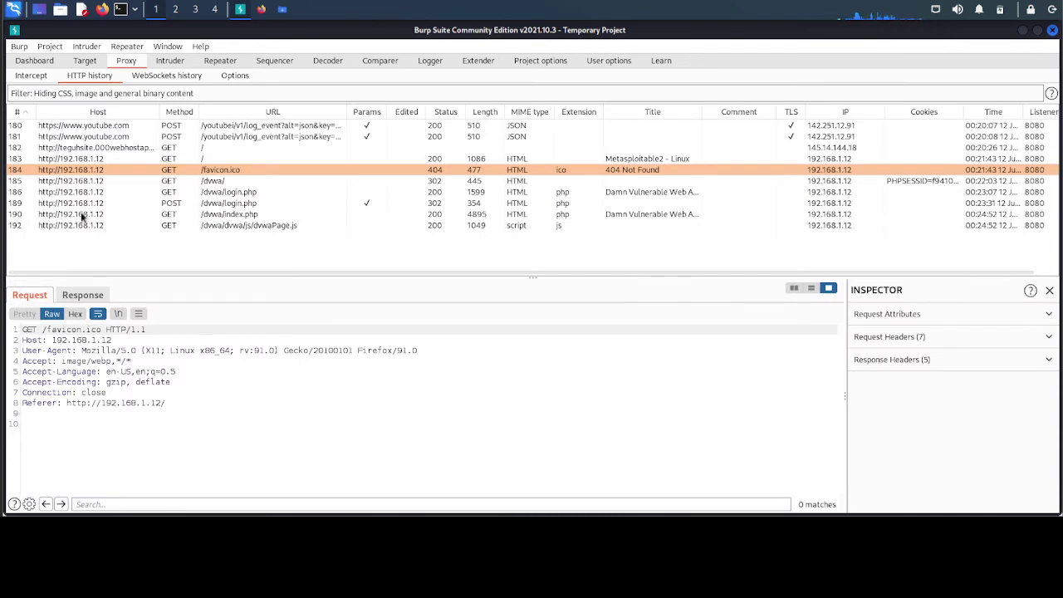
{"action": "left_click", "coordinate": [83, 181]}
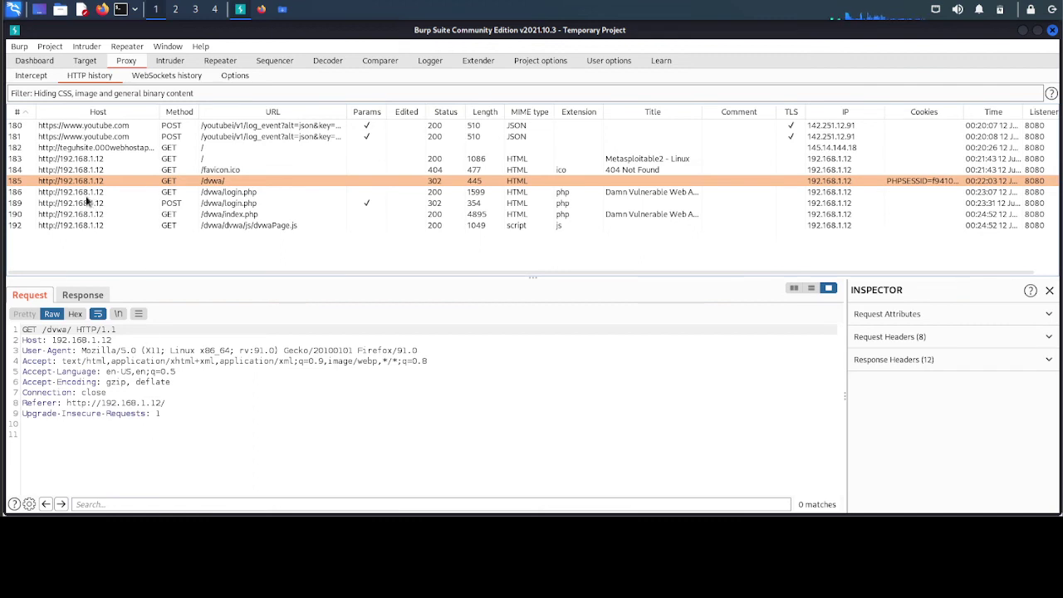
{"action": "left_click", "coordinate": [86, 193]}
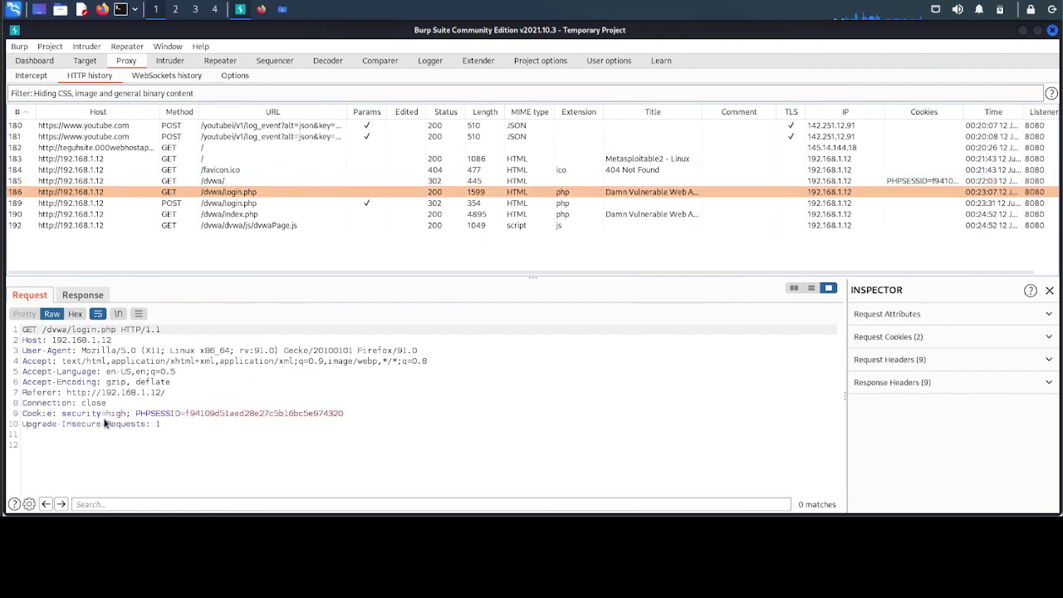
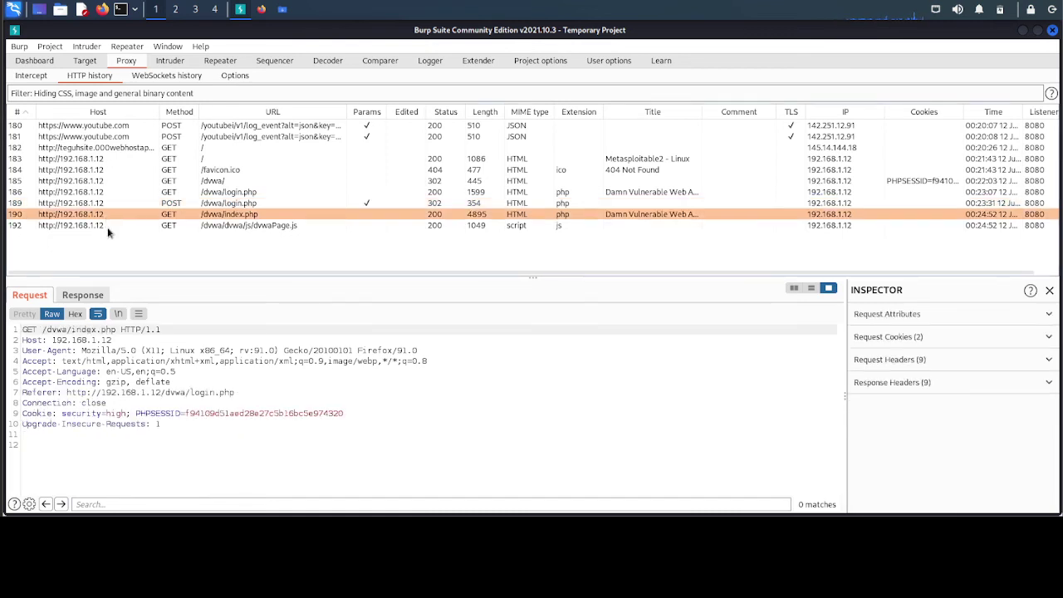
- View the captured dvwaPage.js request (row 192) in HTTP history, then return to DVWA in Firefox
{"action": "left_click", "coordinate": [107, 227]}
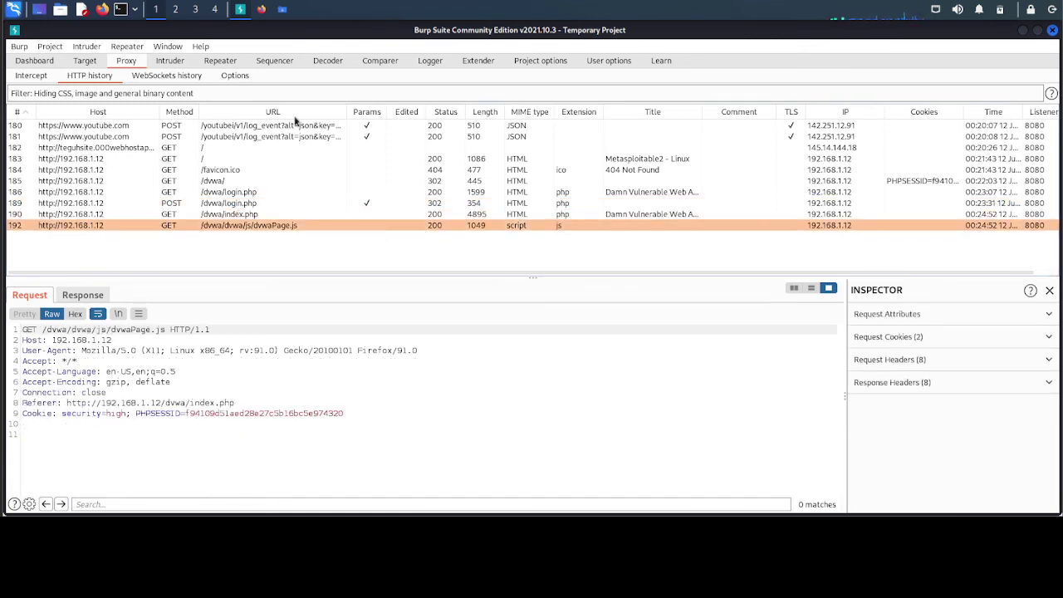
{"action": "left_click", "coordinate": [242, 16]}
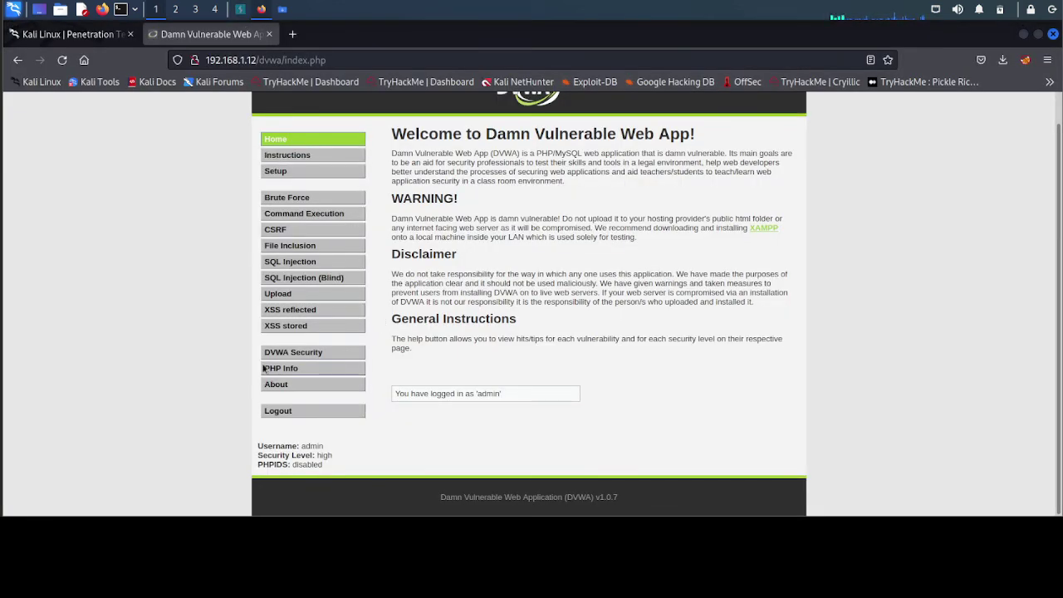
- Confirm Burp's Proxy Intercept shows 'Intercept is off', then go back to the DVWA home page
{"action": "left_click", "coordinate": [240, 10]}
{"action": "left_click", "coordinate": [33, 77]}
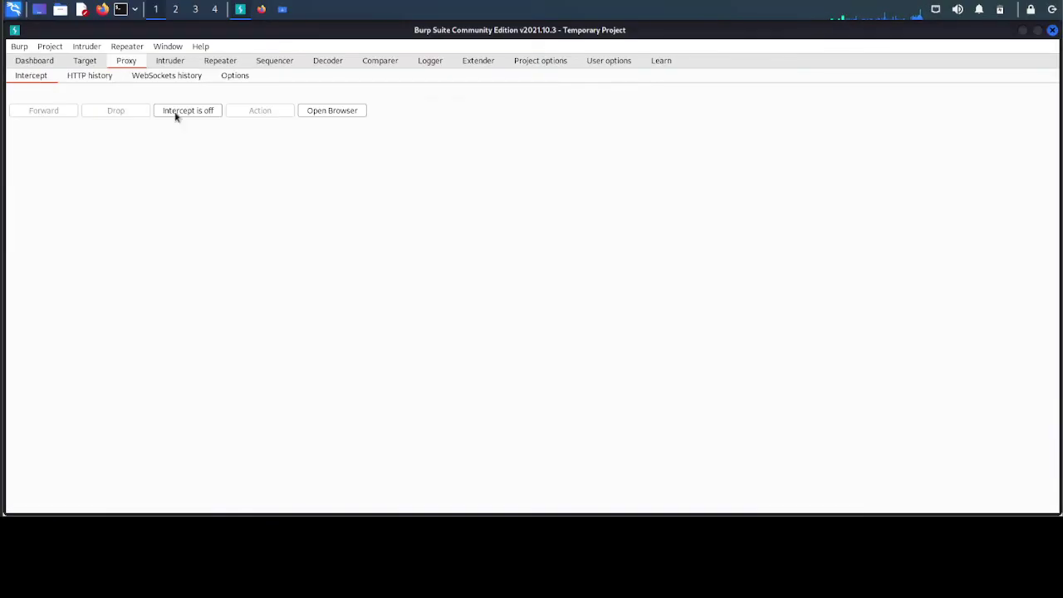
{"action": "left_click", "coordinate": [261, 16]}
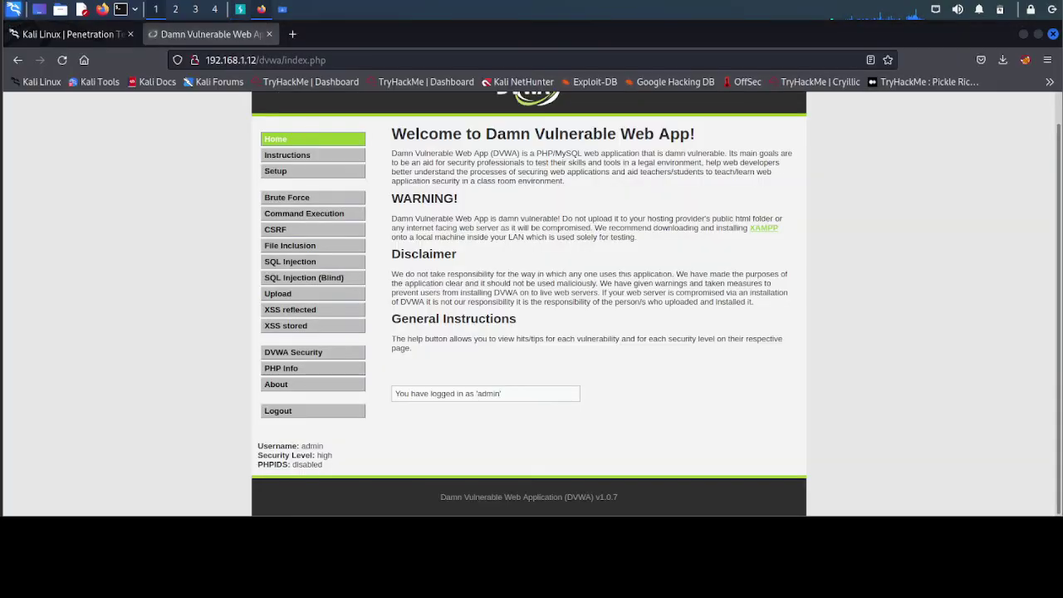
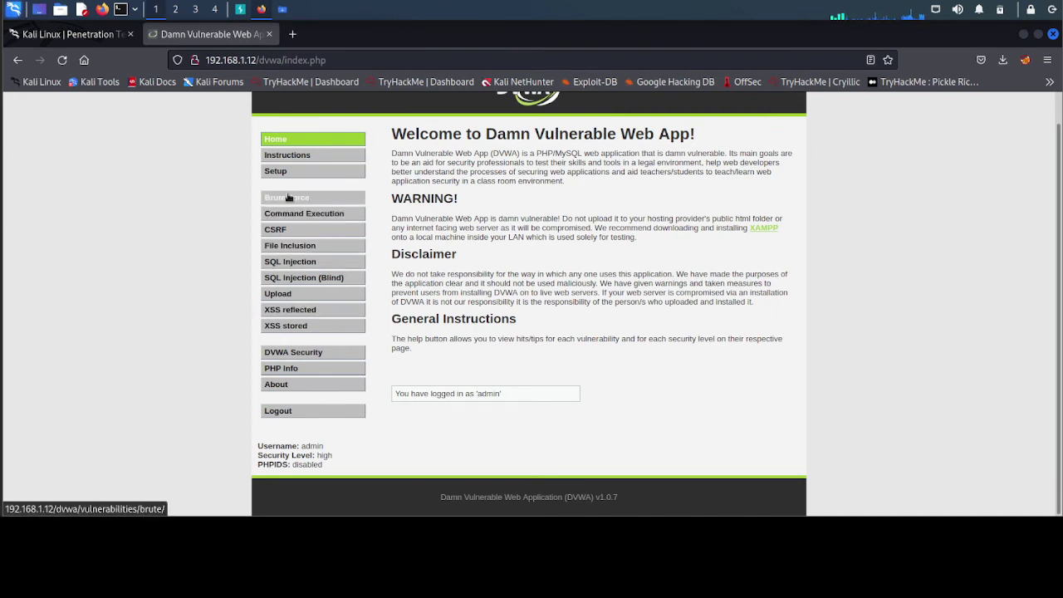
- Browse DVWA's Brute Force, Command Execution and CSRF vulnerability pages, ending on the CSRF page
{"action": "left_click", "coordinate": [288, 197]}
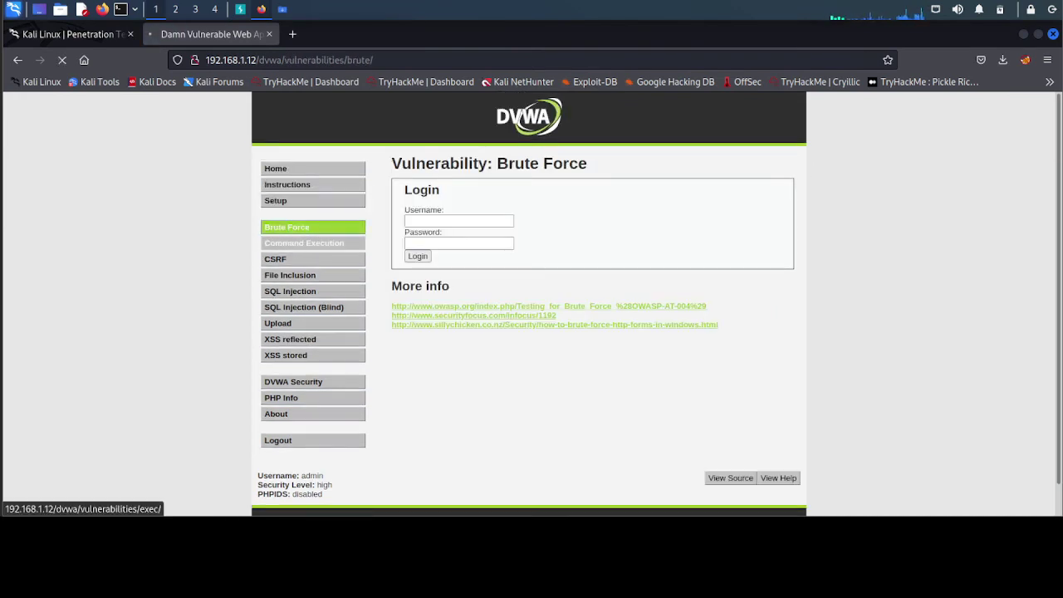
{"action": "left_click", "coordinate": [283, 246]}
{"action": "left_click", "coordinate": [275, 259]}
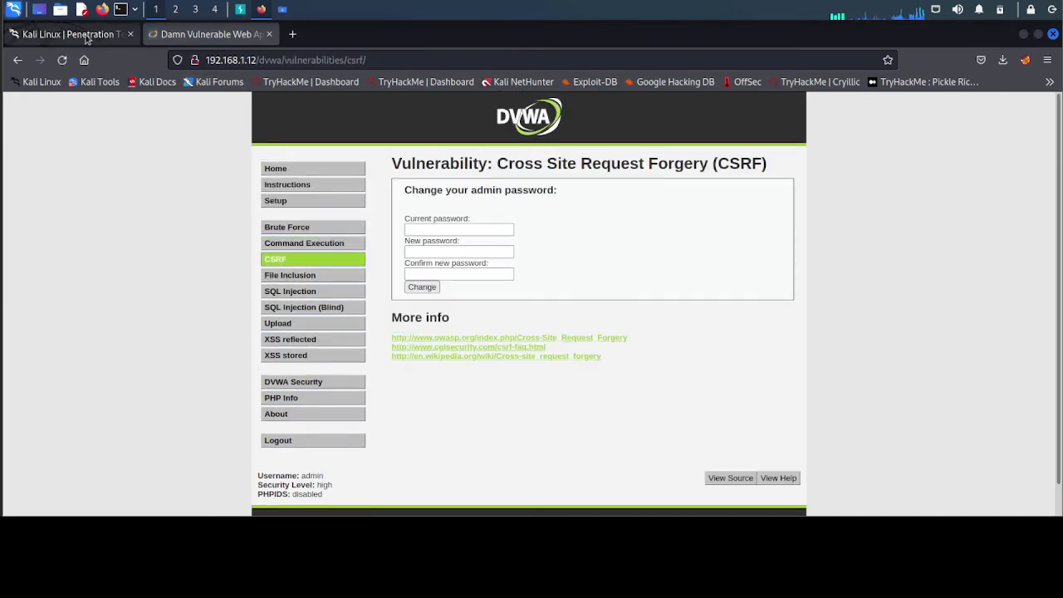
{"action": "left_click", "coordinate": [87, 35]}
{"action": "left_click", "coordinate": [203, 34]}
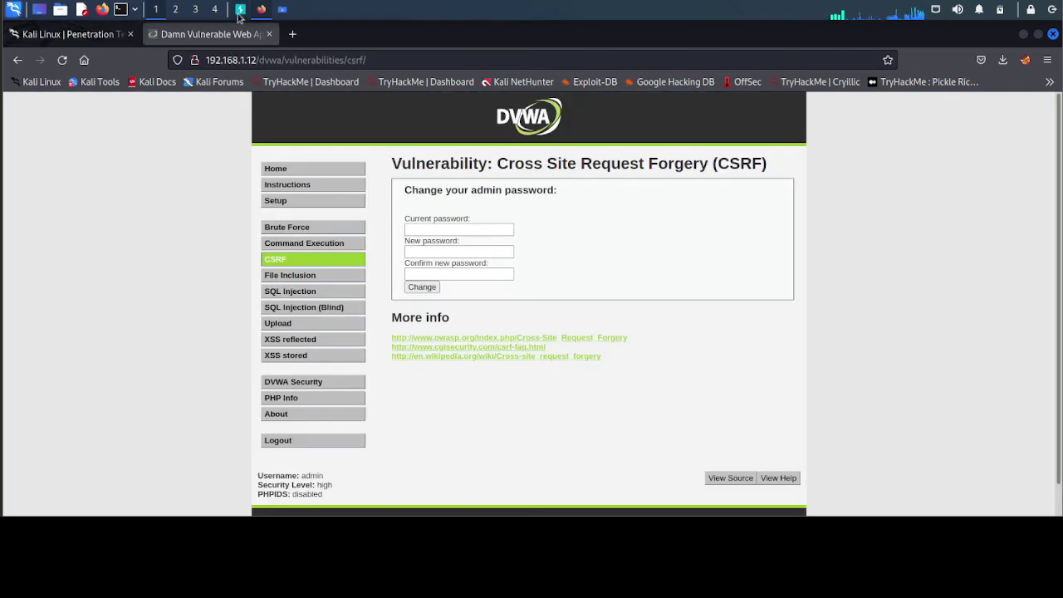
- Switch Burp's Proxy Intercept on, then return to the DVWA CSRF page in Firefox
{"action": "left_click", "coordinate": [240, 10]}
{"action": "left_click", "coordinate": [190, 110]}
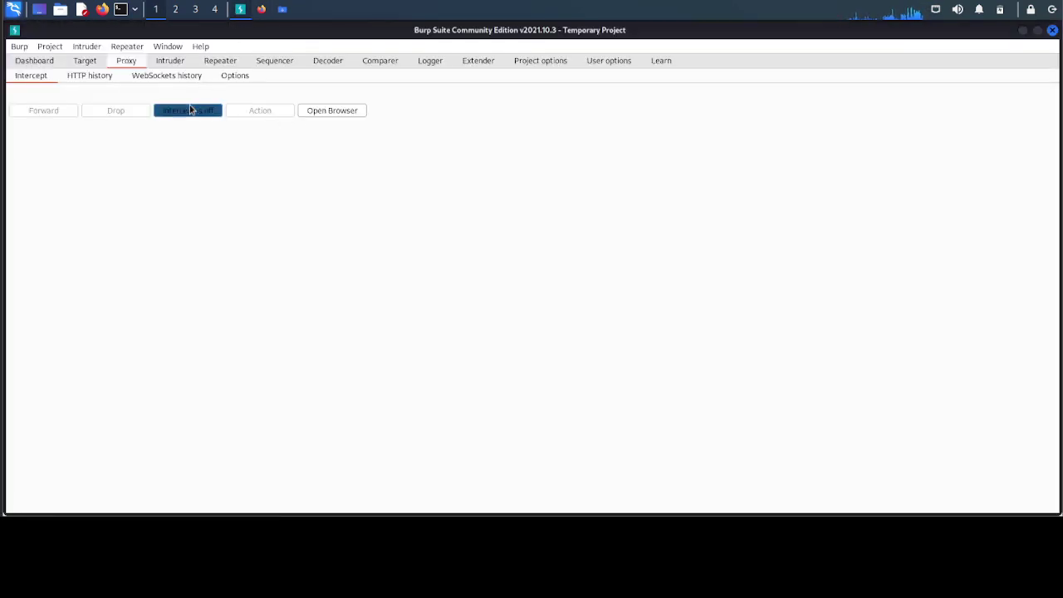
{"action": "left_click", "coordinate": [261, 9]}
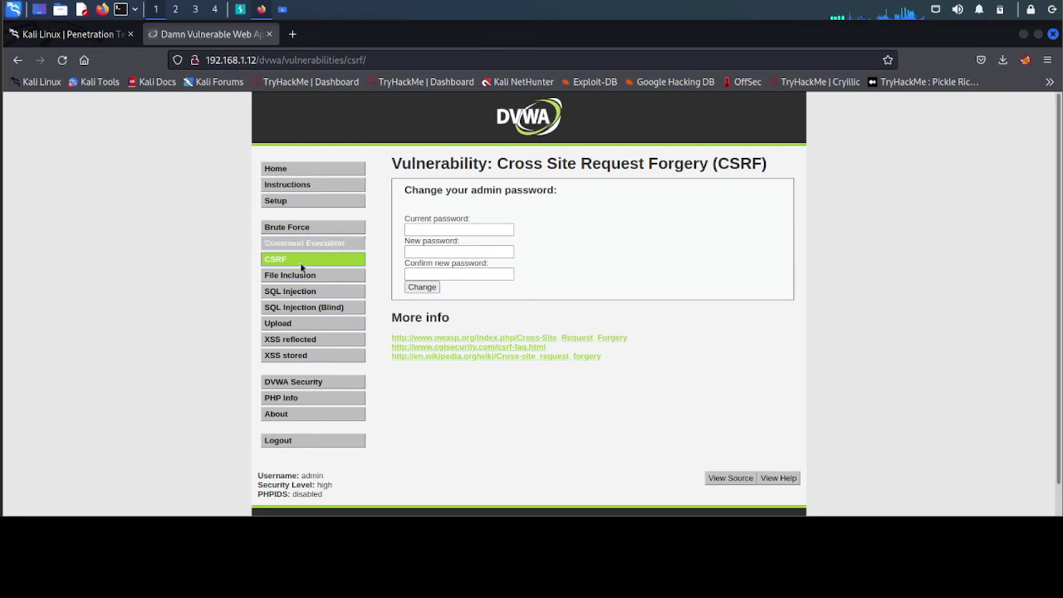
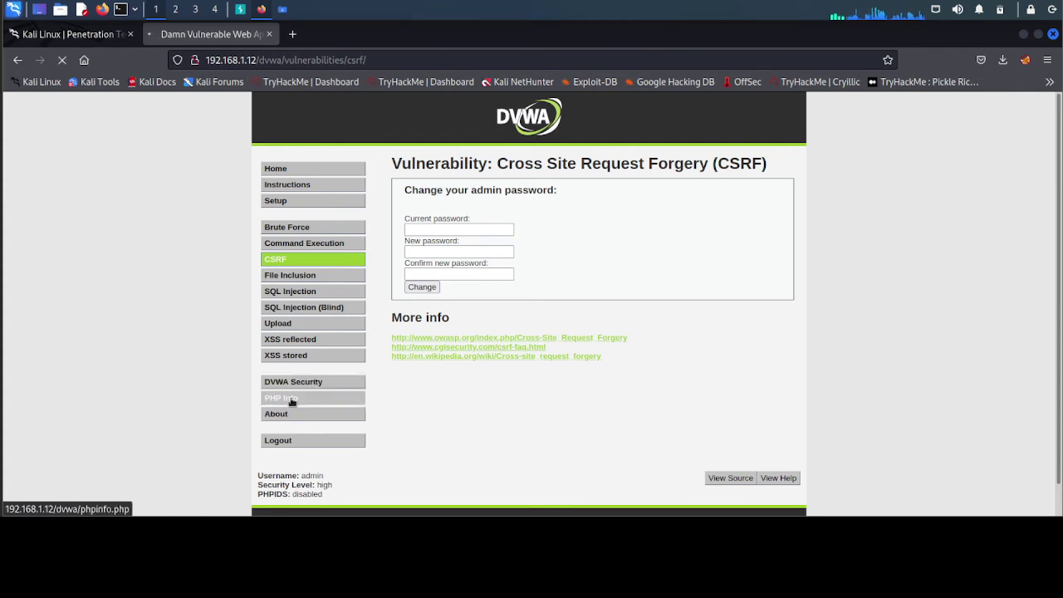
- Switch to Burp Suite to view the intercepted File Inclusion GET request for page=include.php
{"action": "left_click", "coordinate": [291, 275]}
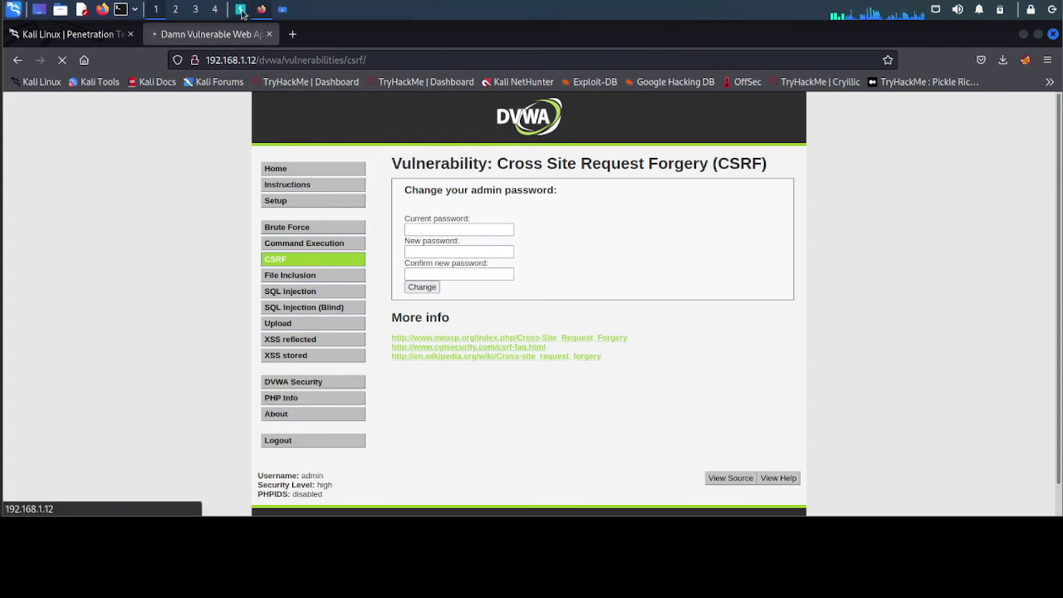
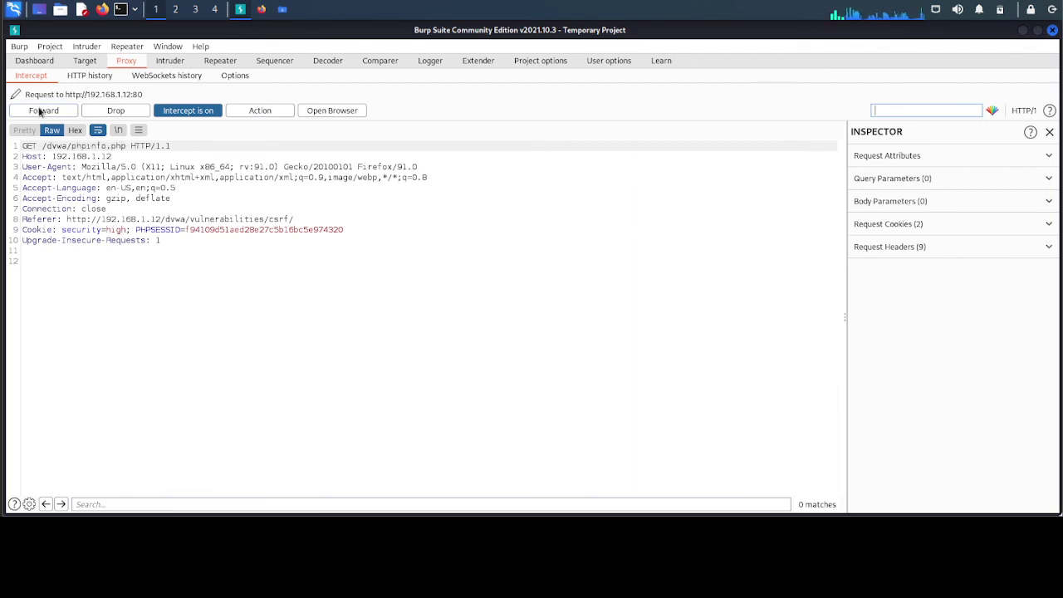
- Forward the two held DVWA requests, including phpinfo.php, until the intercept queue is empty
{"action": "left_click", "coordinate": [38, 111]}
{"action": "left_click", "coordinate": [38, 111]}
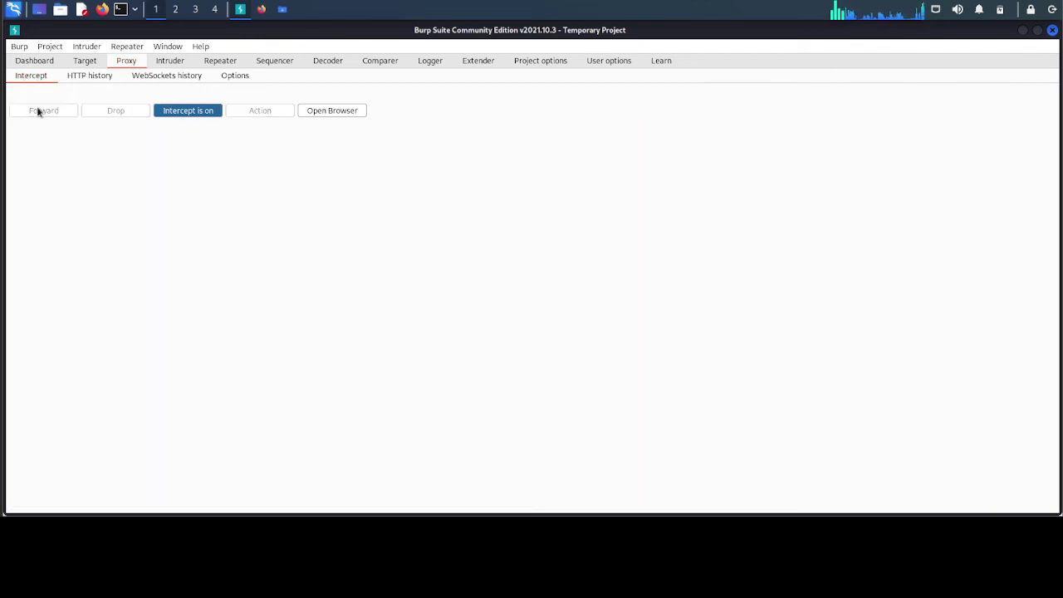
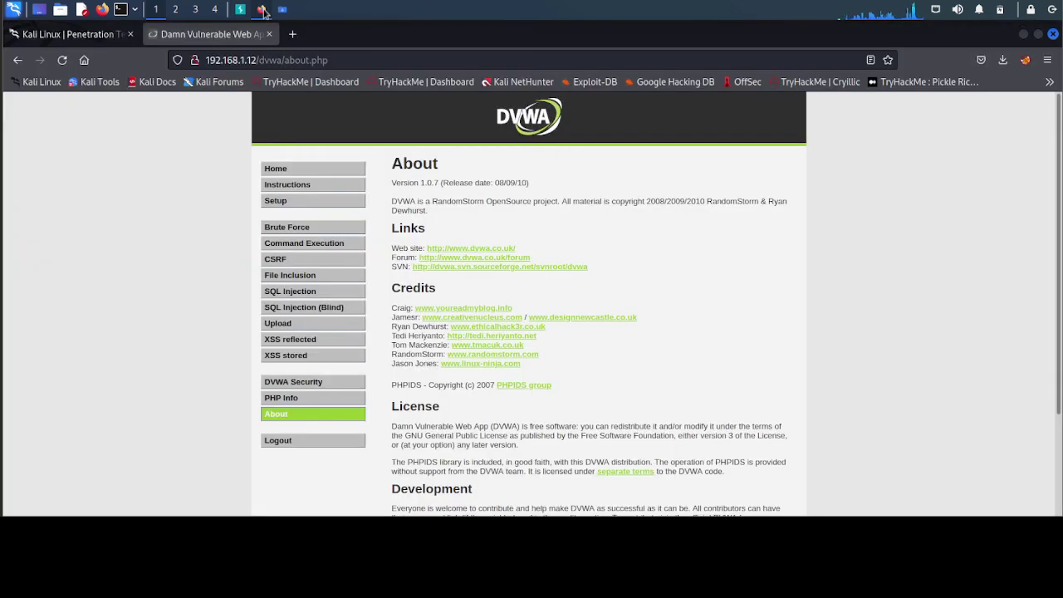
- In Burp Suite, turn Intercept off and show the Proxy HTTP history list
{"action": "left_click", "coordinate": [240, 9]}
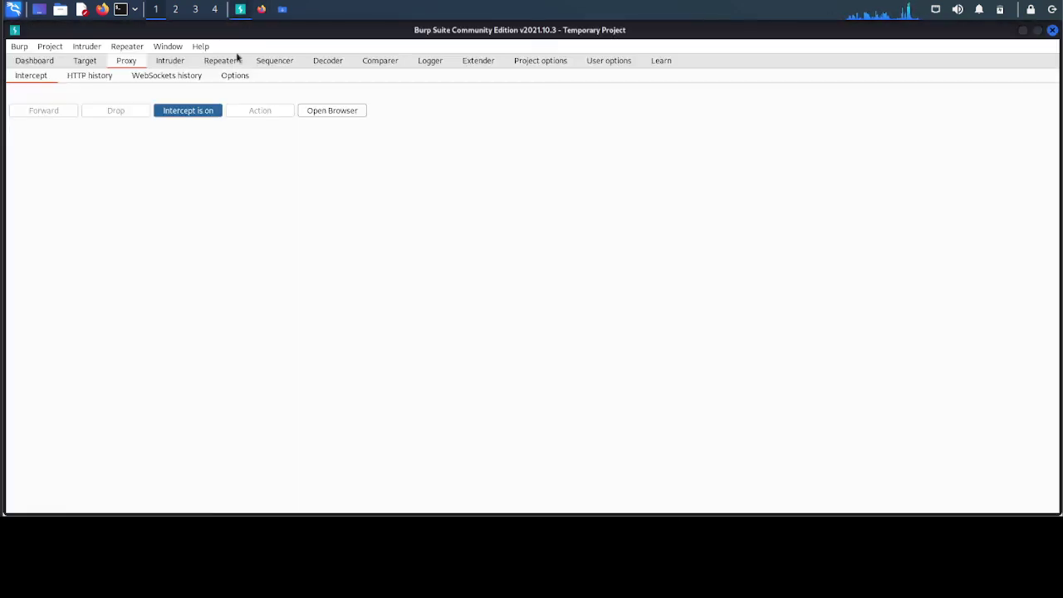
{"action": "left_click", "coordinate": [199, 110]}
{"action": "left_click", "coordinate": [90, 76]}
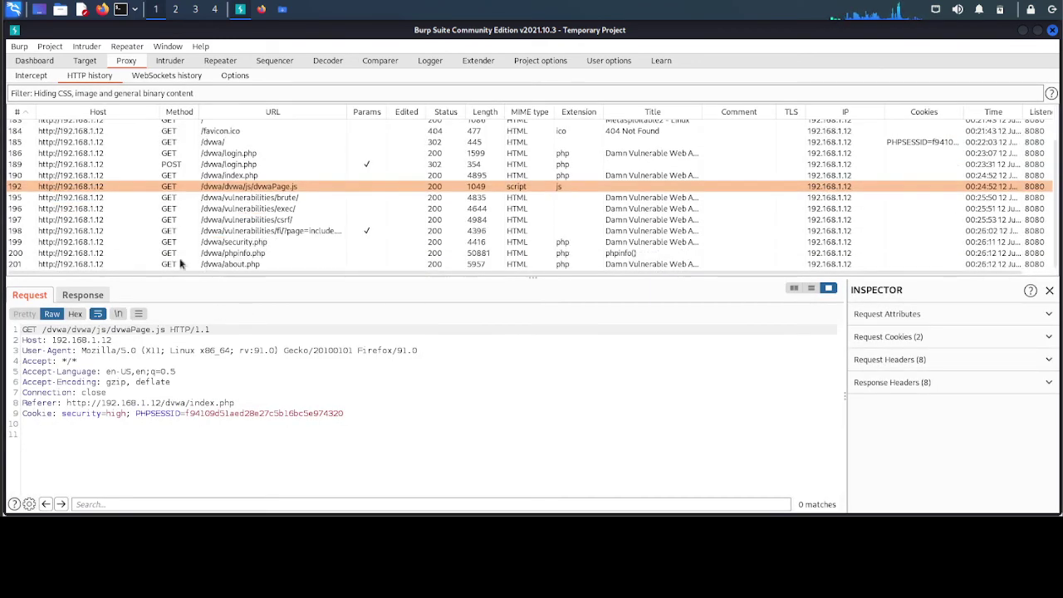
- Inspect the /dvwa/phpinfo.php, /dvwa/security.php and /dvwa/vulnerabilities/brute/ request details
{"action": "left_click", "coordinate": [93, 253]}
{"action": "left_click", "coordinate": [86, 240]}
{"action": "left_click", "coordinate": [85, 198]}
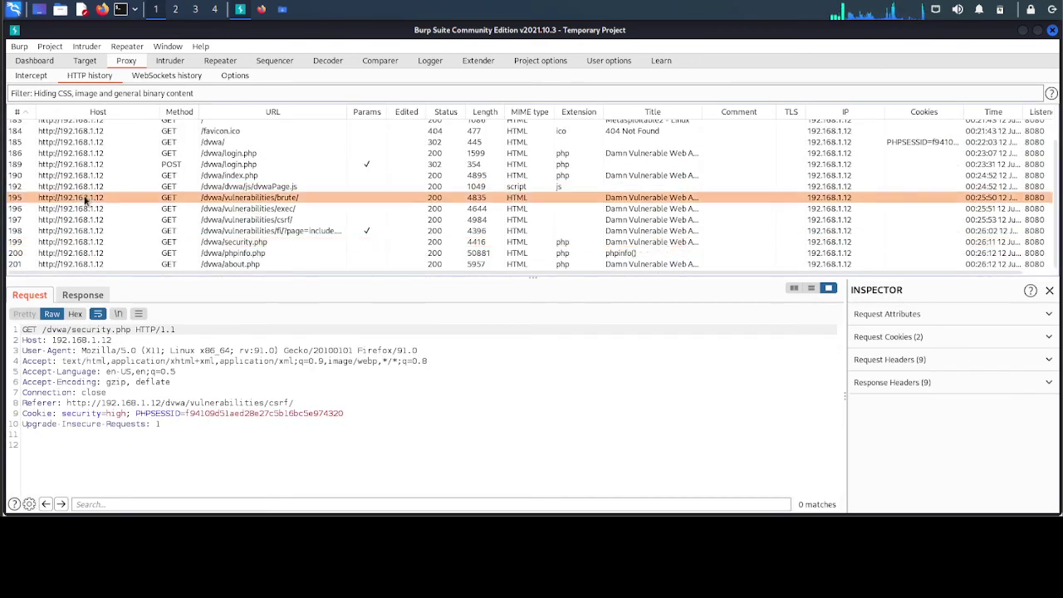
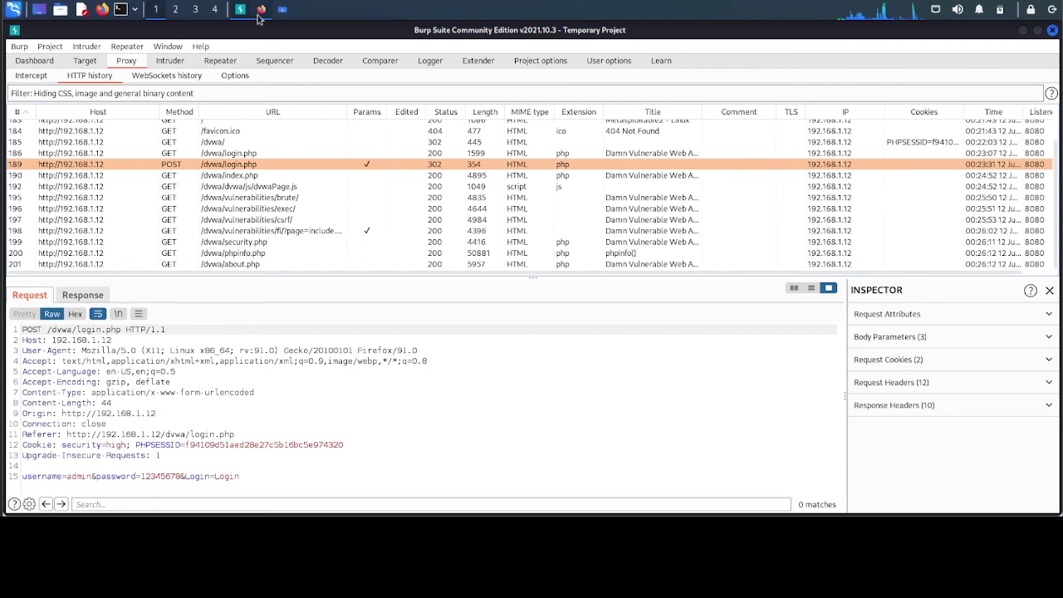
{"action": "left_click", "coordinate": [259, 12]}
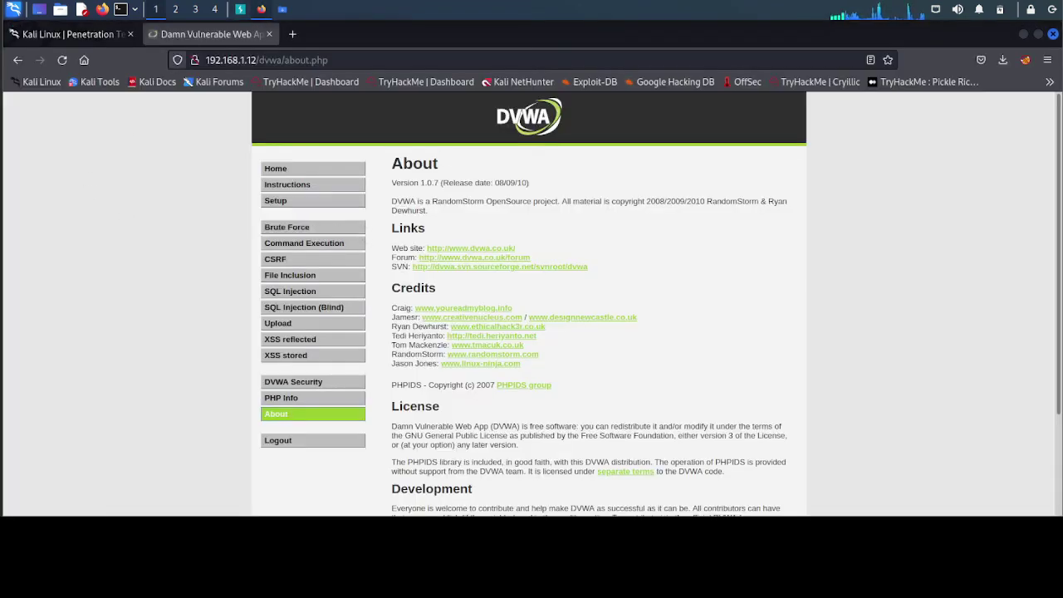
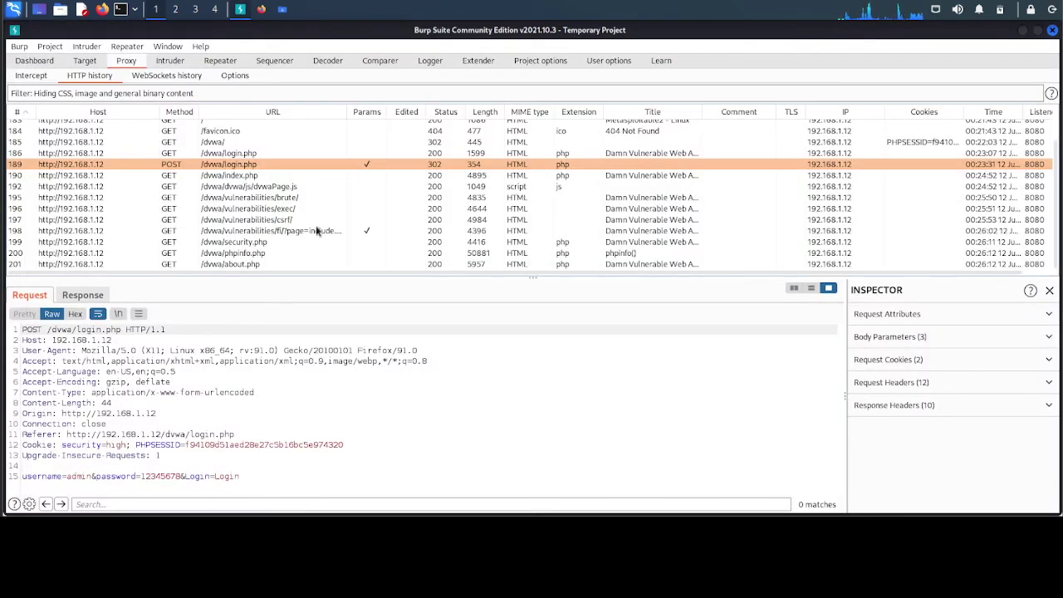
{"action": "scroll", "coordinate": [316, 231], "scroll_direction": "up", "scroll_amount": 1}
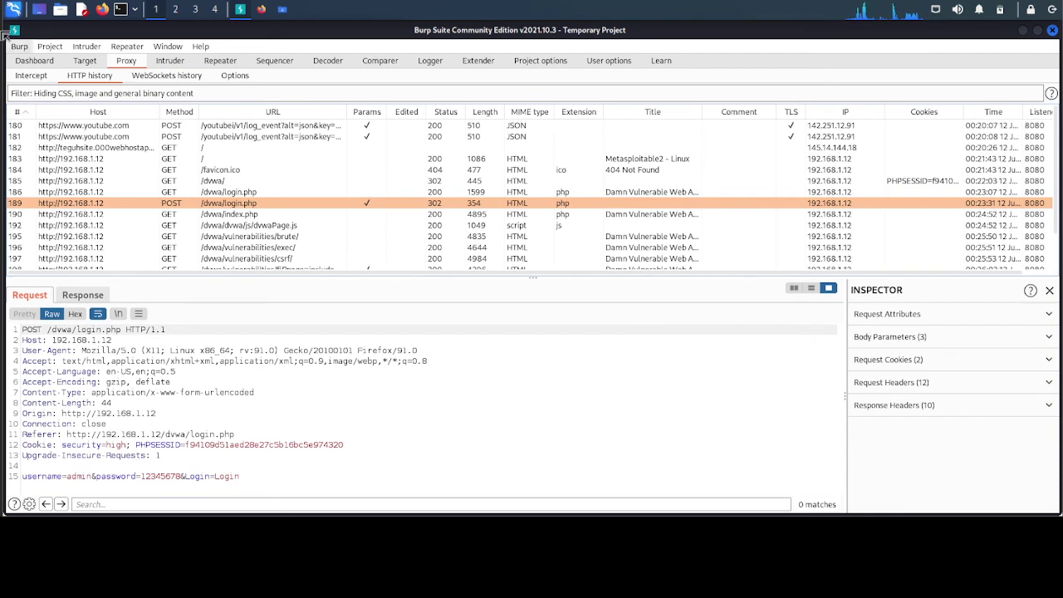
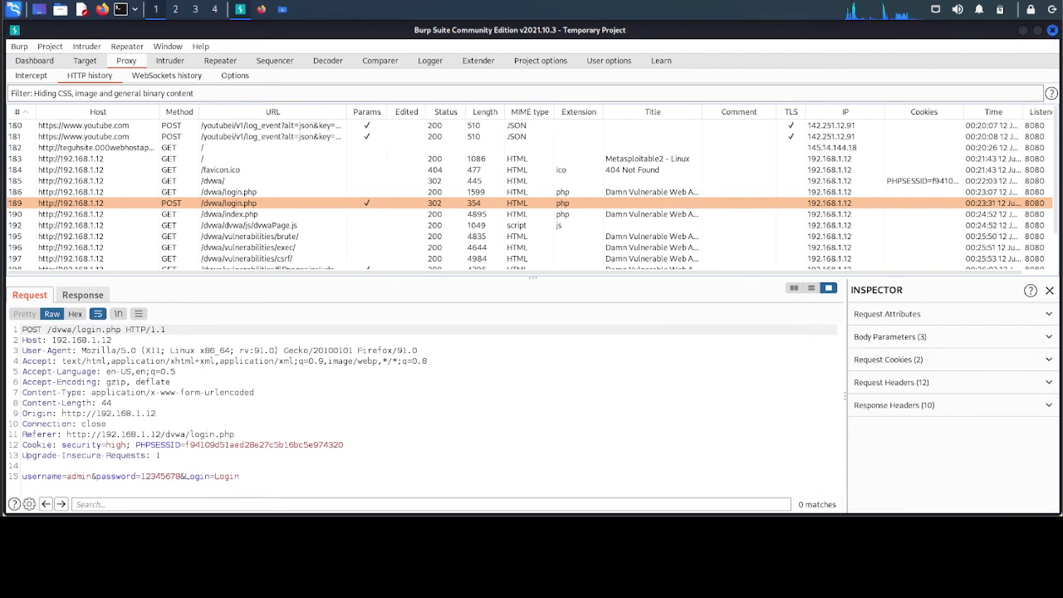
- Exit Burp Suite from the Burp menu and confirm closing all Burp windows
{"action": "left_click", "coordinate": [15, 47]}
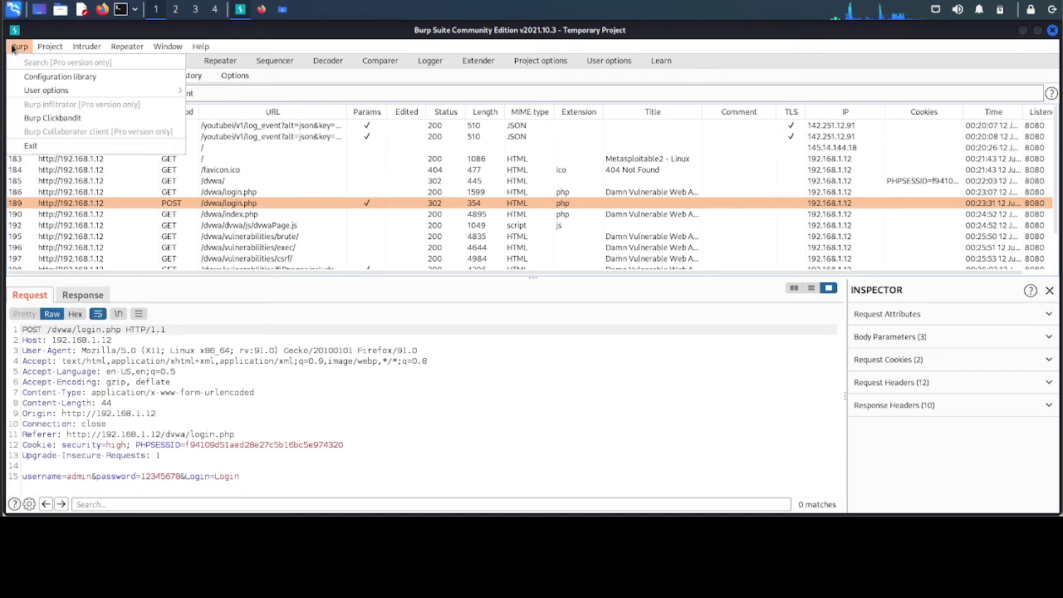
{"action": "left_click", "coordinate": [47, 146]}
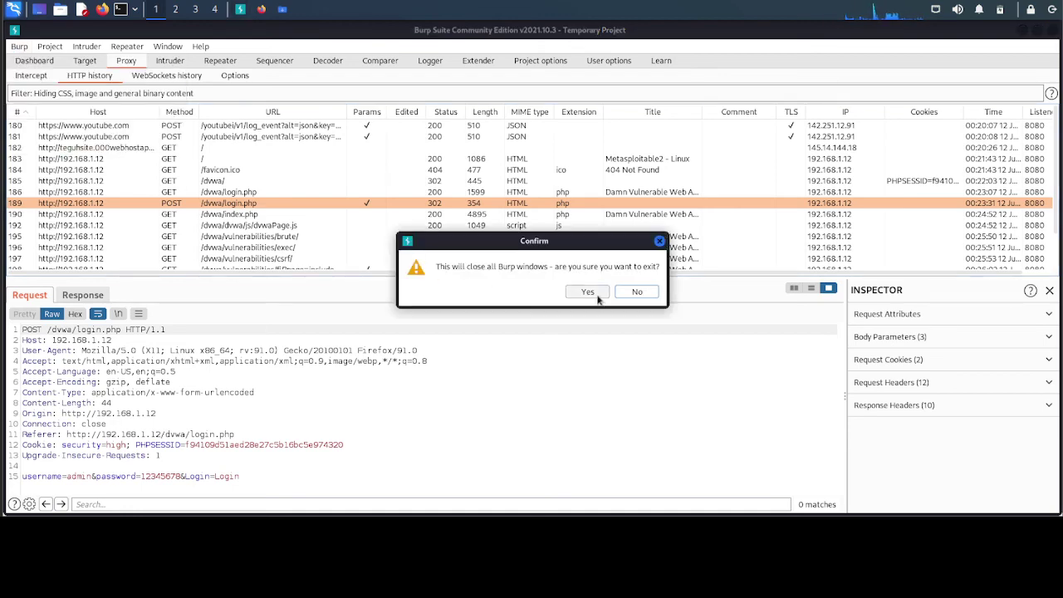
{"action": "left_click", "coordinate": [587, 293]}
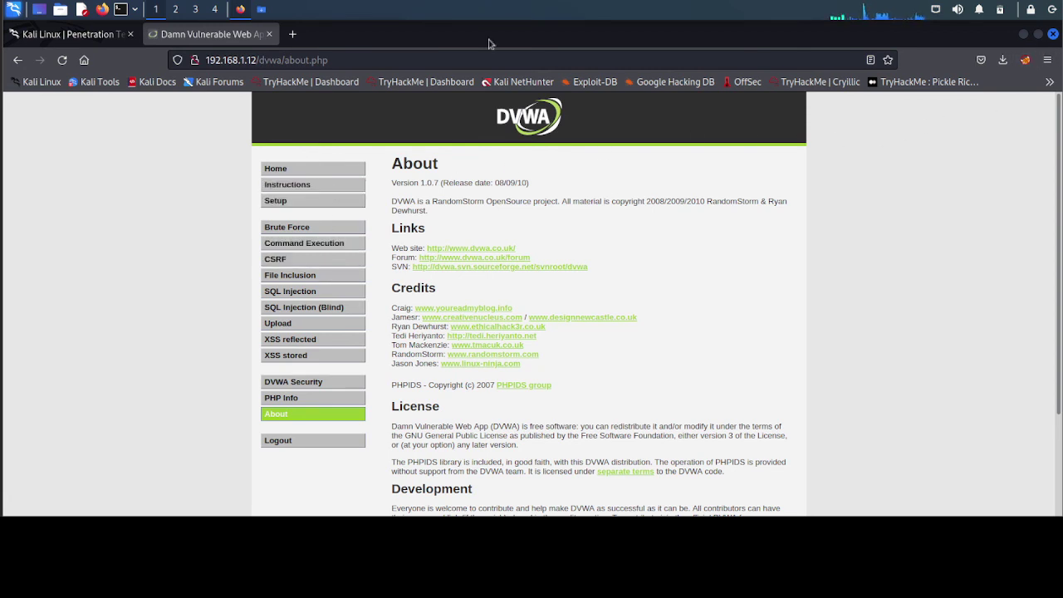
- Try YouTube and facebook.com in new tabs, both failing with the proxy refusing connections
{"action": "left_click", "coordinate": [293, 34]}
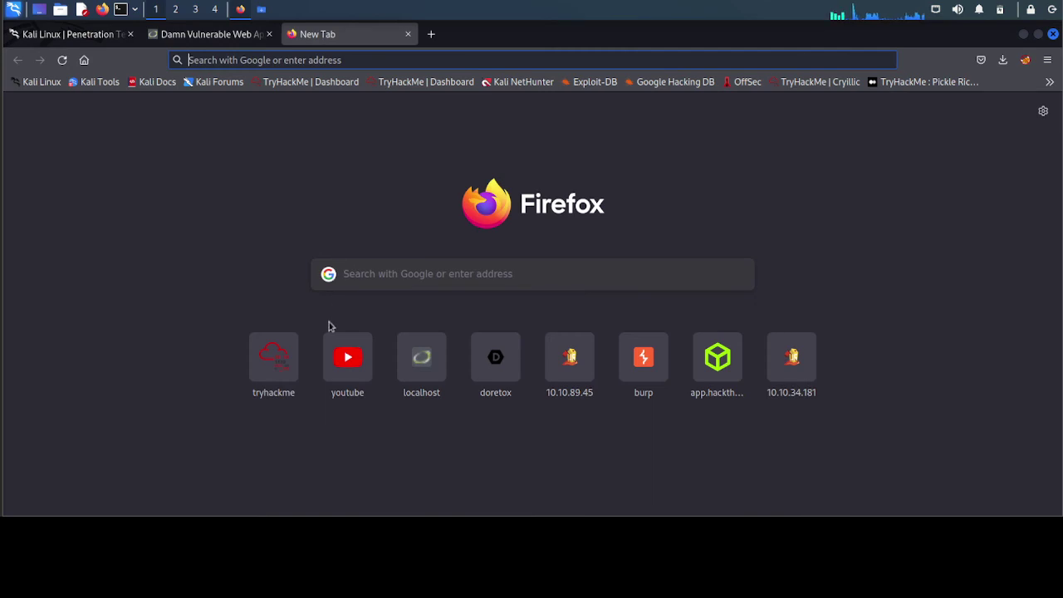
{"action": "left_click", "coordinate": [349, 373]}
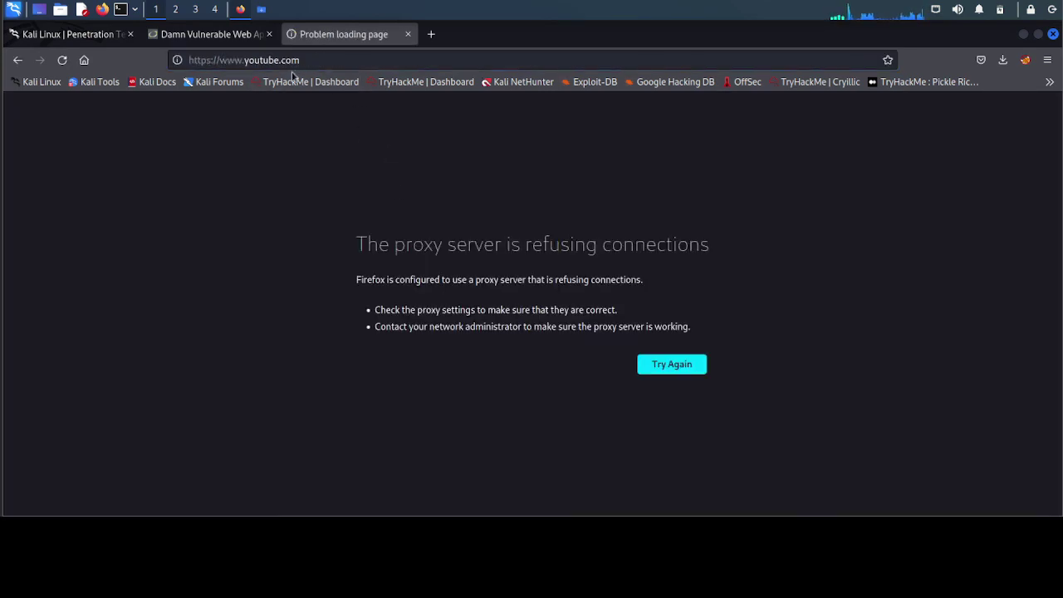
{"action": "left_click", "coordinate": [431, 34]}
{"action": "type", "text": "face"}
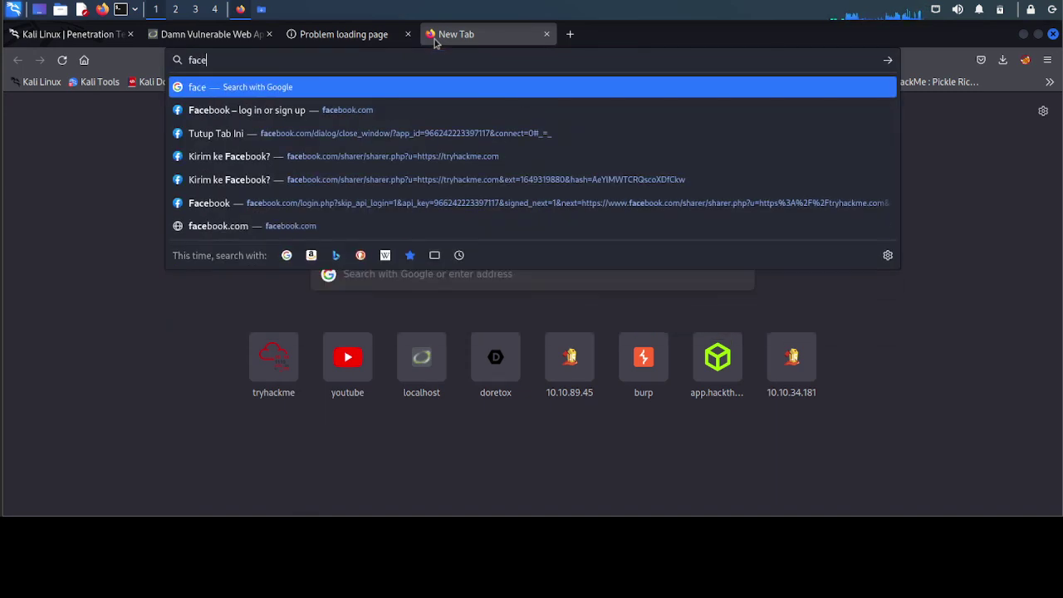
{"action": "type", "text": "book."}
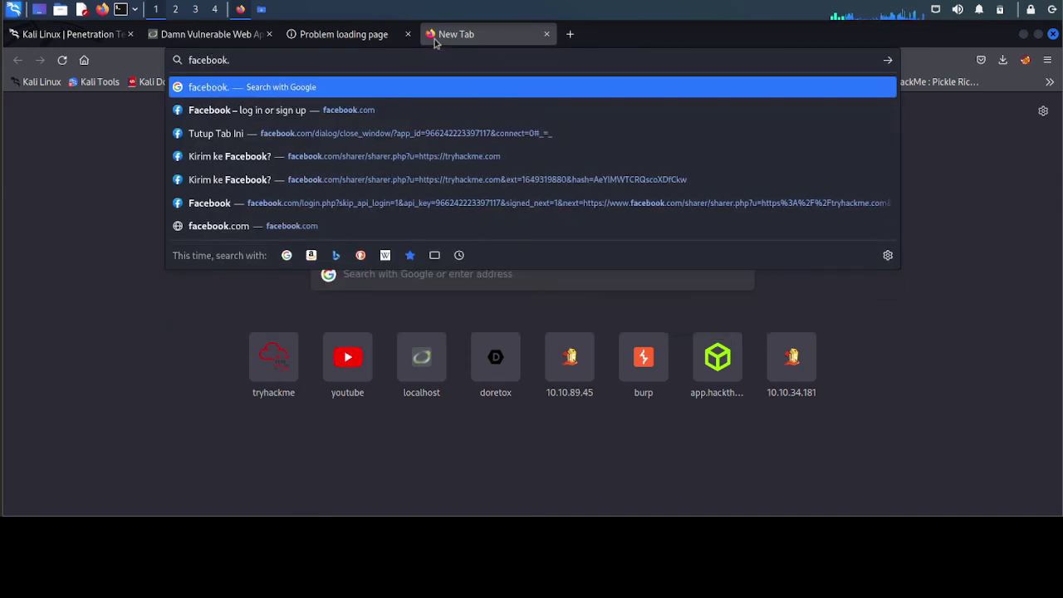
{"action": "type", "text": "com"}
{"action": "key", "text": "Return"}
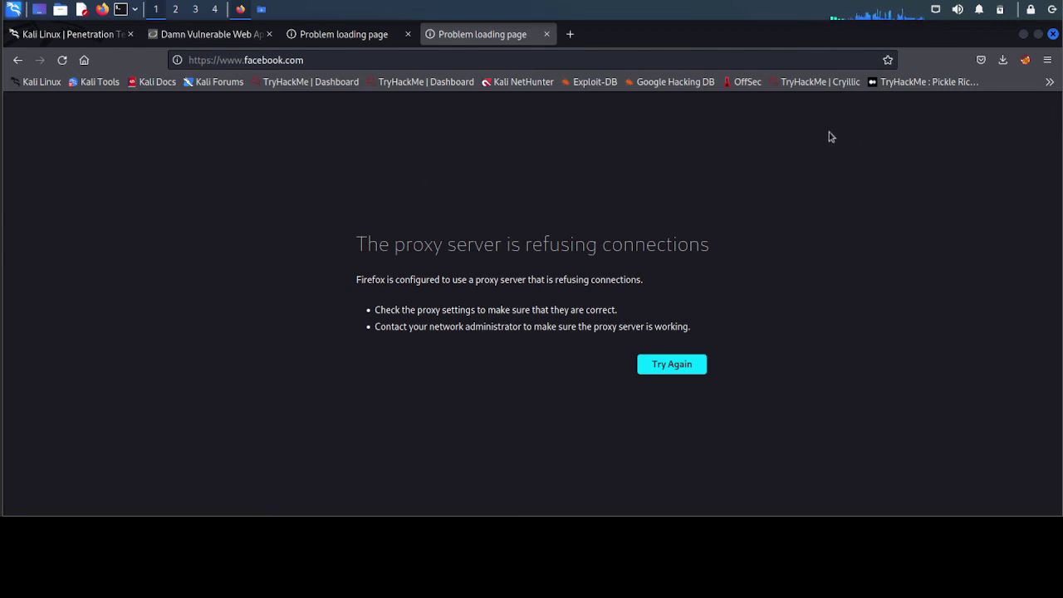
- Switch Firefox's connection settings from the manual 127.0.0.1:8080 proxy to Use system proxy settings
{"action": "left_click", "coordinate": [1048, 59]}
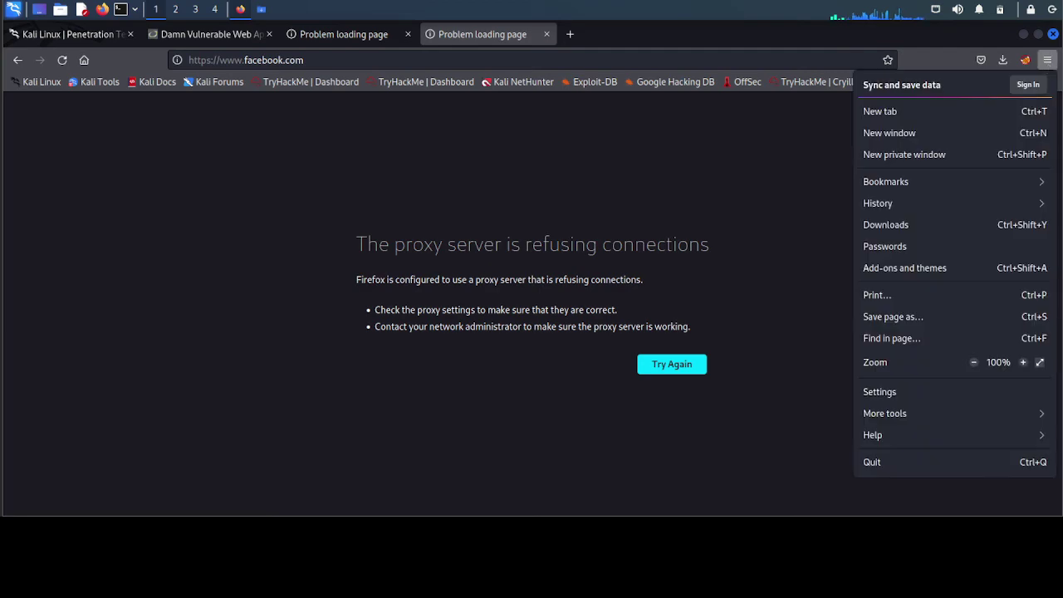
{"action": "left_click", "coordinate": [920, 398]}
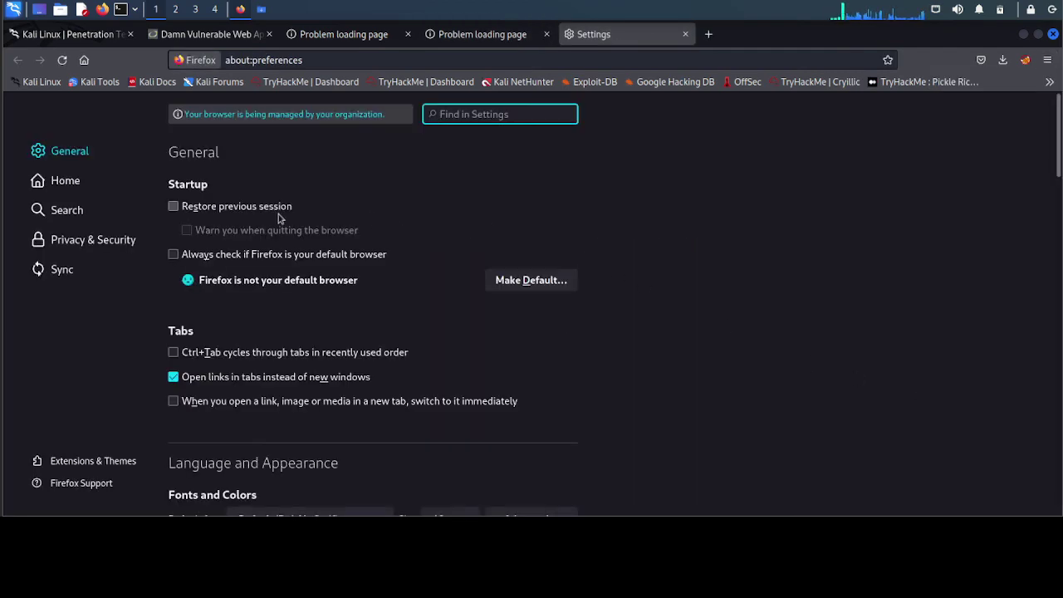
{"action": "scroll", "coordinate": [397, 330], "scroll_direction": "down", "scroll_amount": 15}
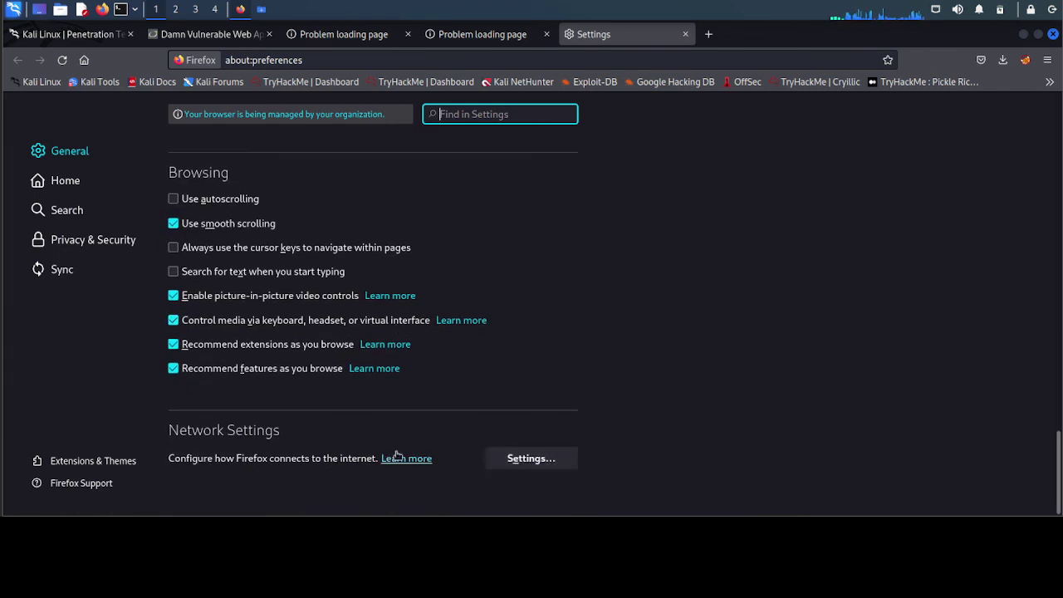
{"action": "left_click", "coordinate": [515, 462]}
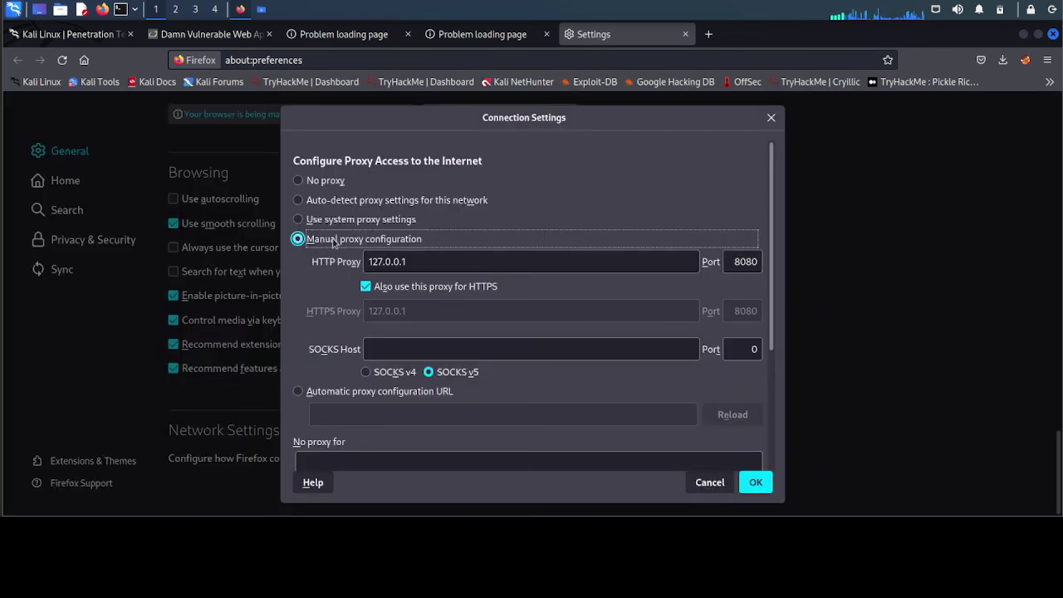
{"action": "left_click", "coordinate": [298, 220]}
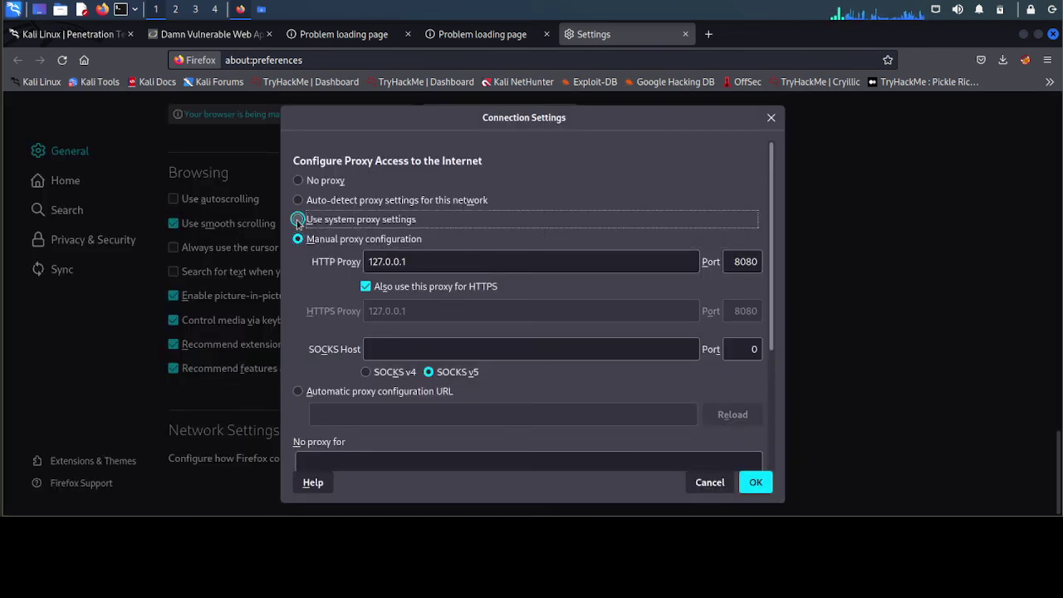
{"action": "left_click", "coordinate": [755, 483]}
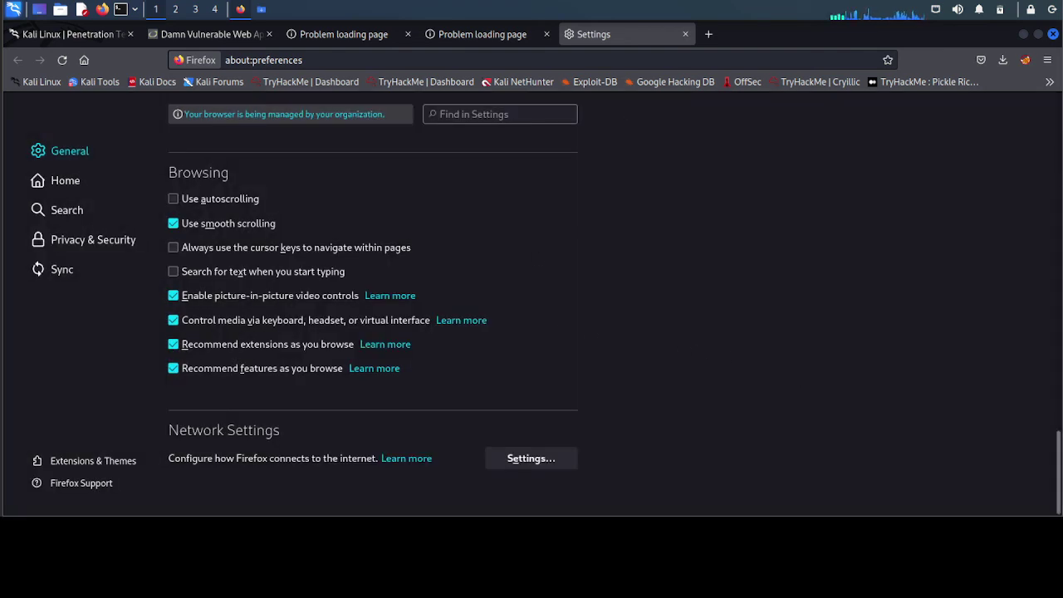
{"action": "left_click", "coordinate": [710, 35]}
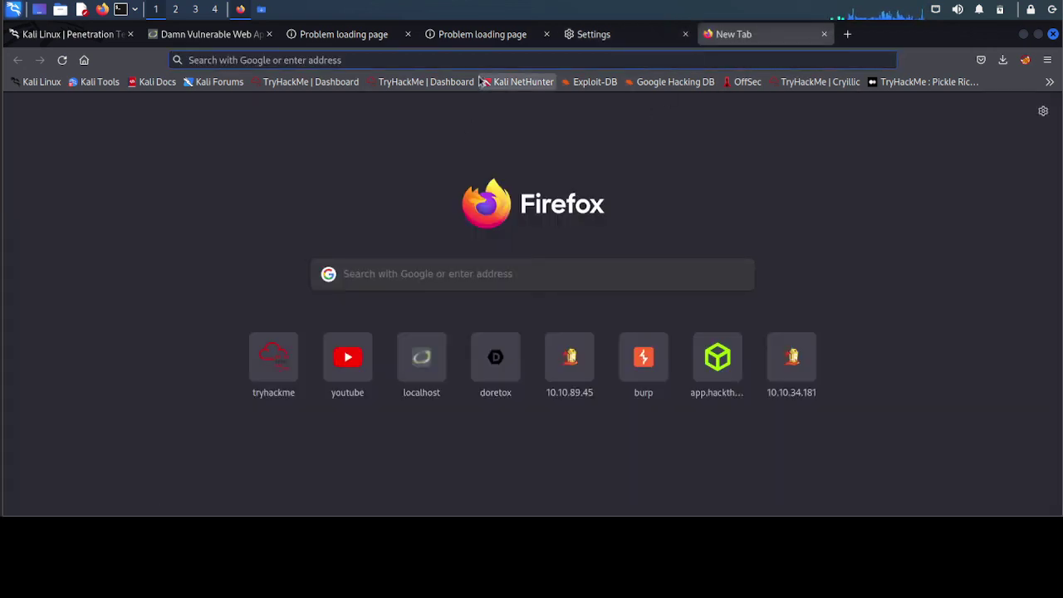
- Load facebook.com normally, then minimize Firefox and close the Downloads folder window
{"action": "type", "text": "face"}
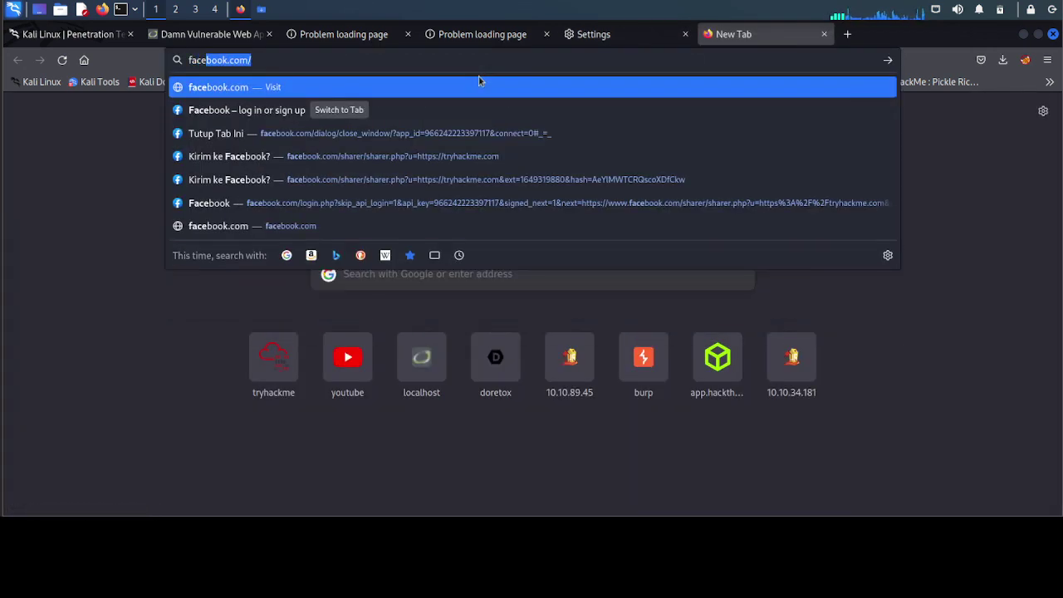
{"action": "key", "text": "Right"}
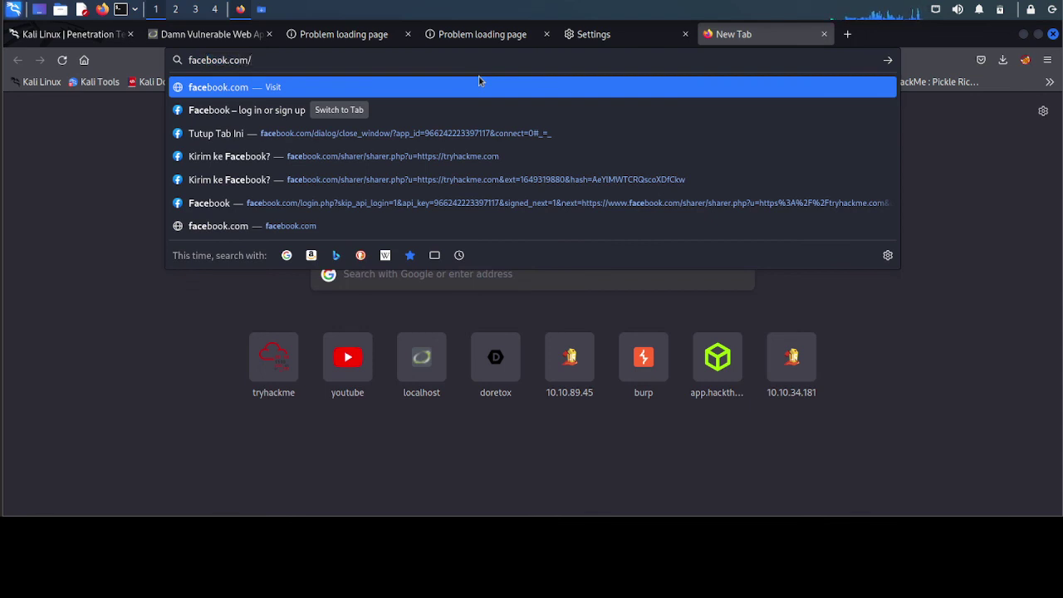
{"action": "key", "text": "Return"}
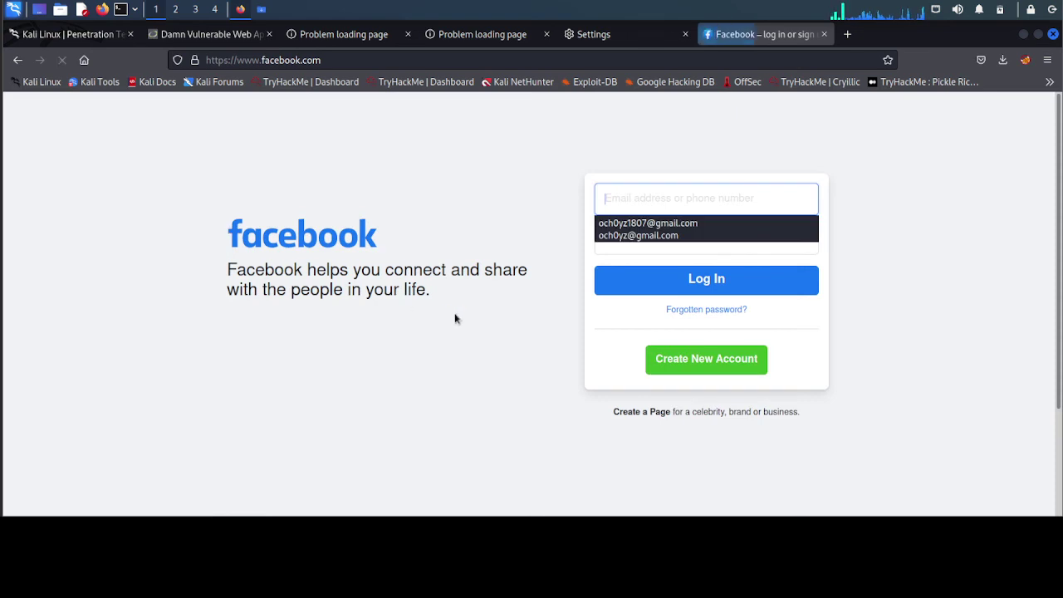
{"action": "left_click", "coordinate": [537, 186]}
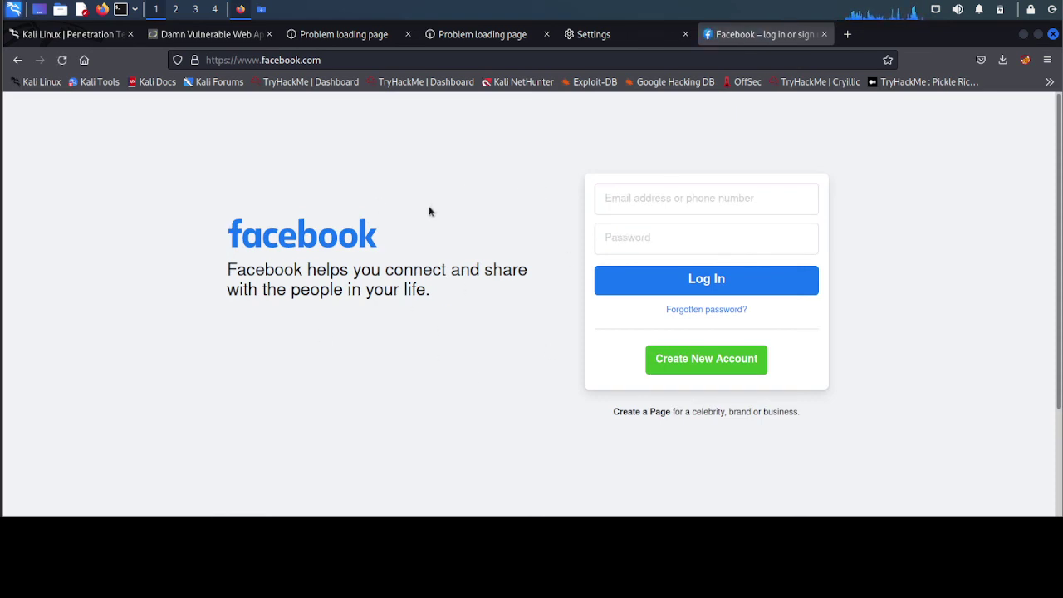
{"action": "left_click", "coordinate": [1024, 34]}
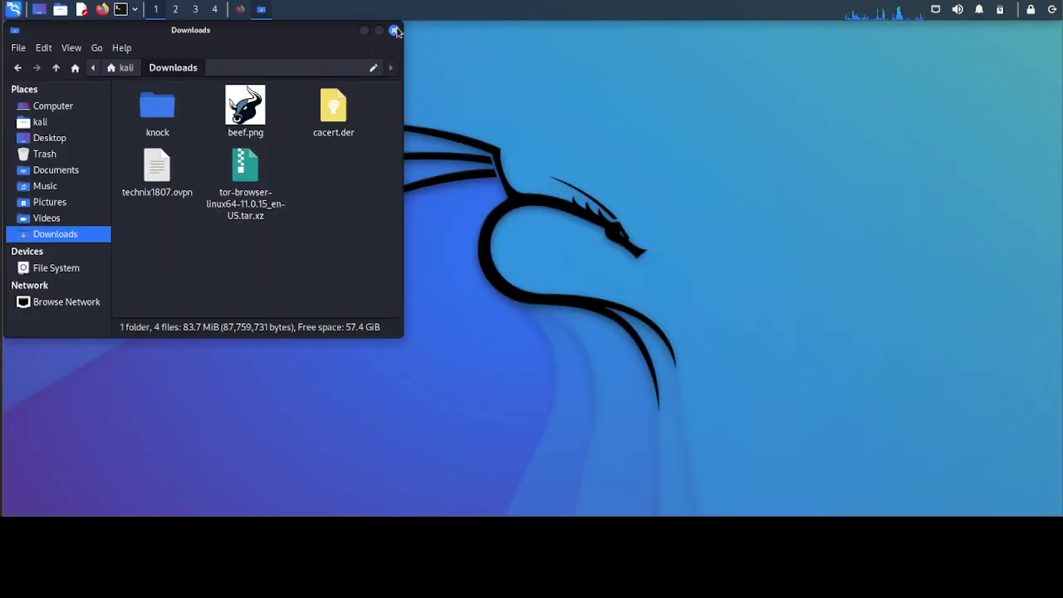
{"action": "left_click", "coordinate": [394, 30]}
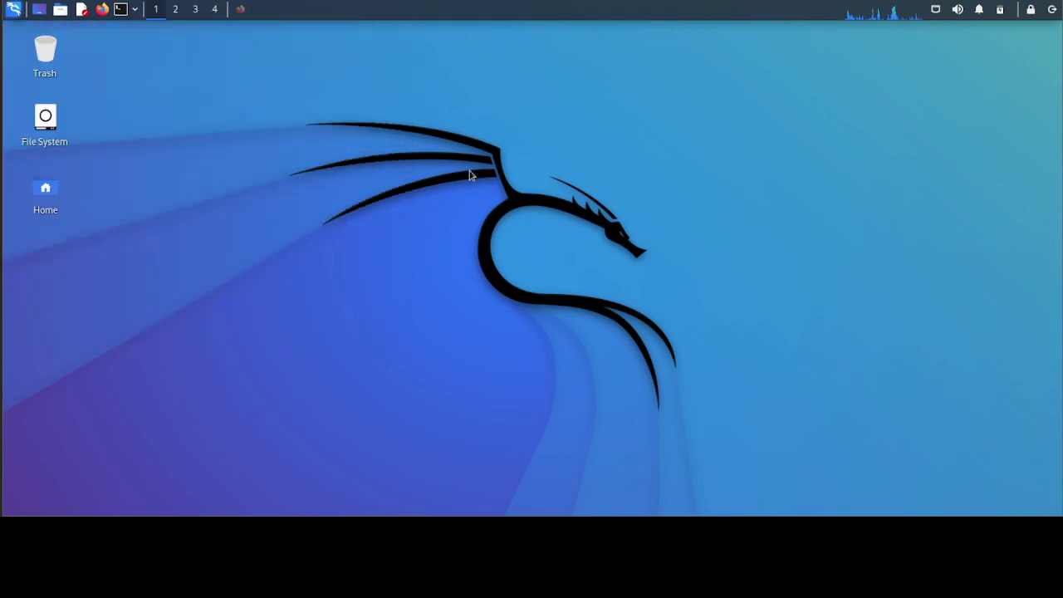